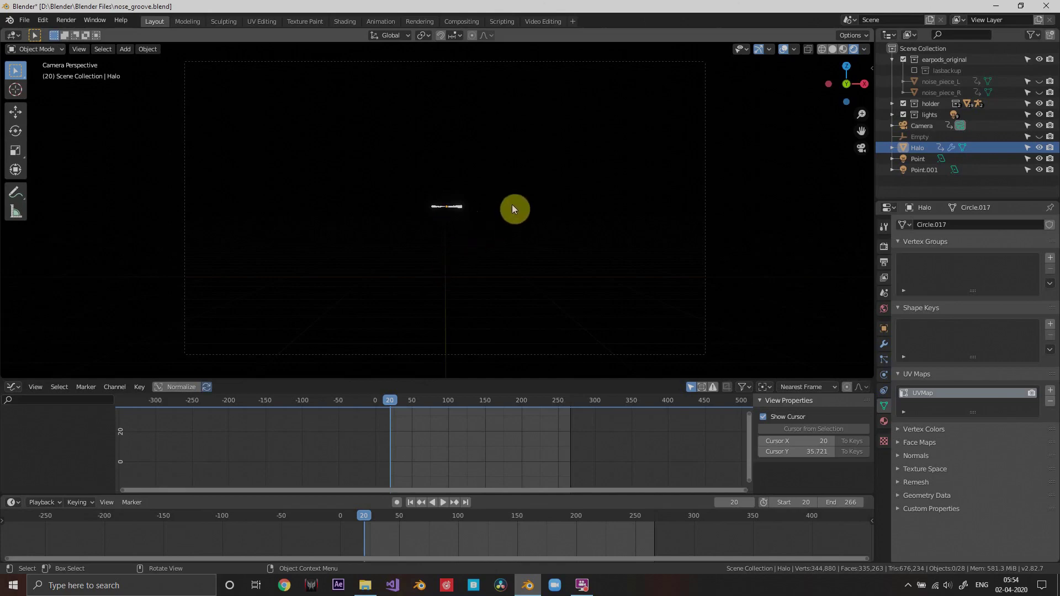
# Play back the finished halo animation and scrub through its timeline to examine the glowing ring's motion
pyautogui.press('space')
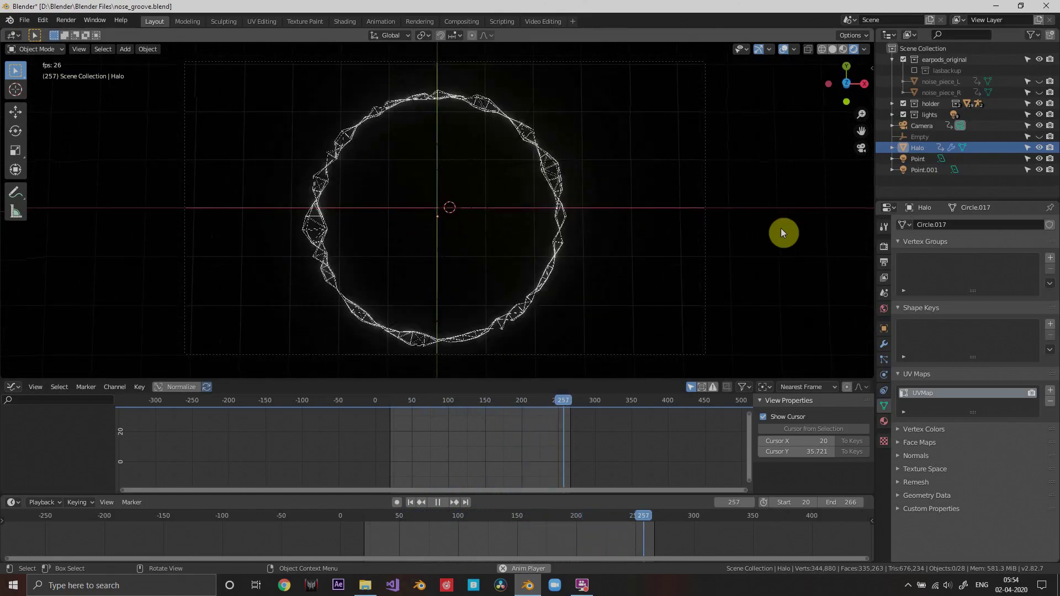
pyautogui.press('space')
pyautogui.moveTo(642, 516); pyautogui.dragTo(451, 511)
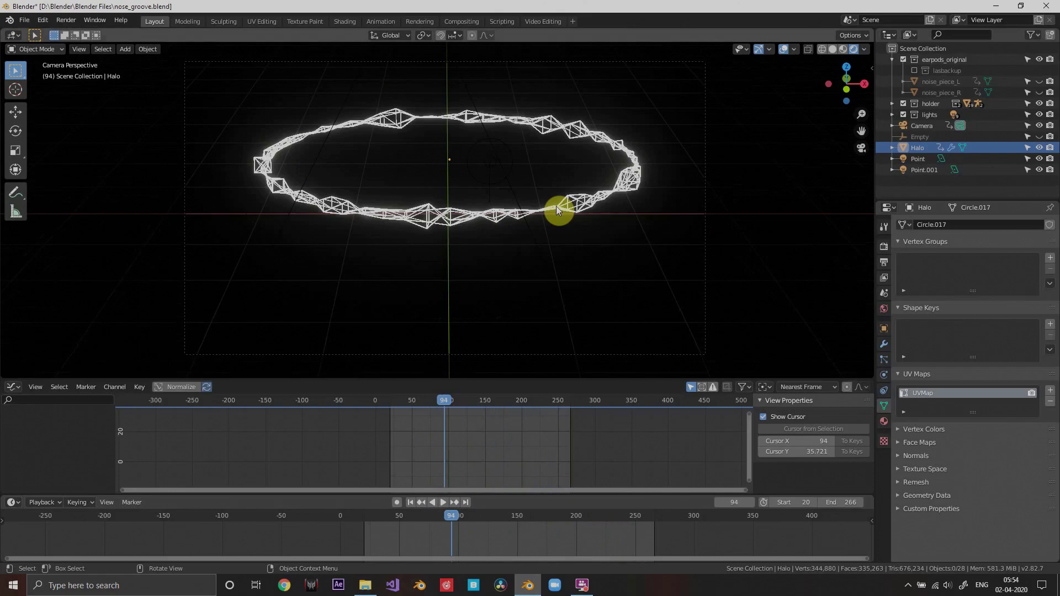
pyautogui.moveTo(449, 519); pyautogui.dragTo(416, 500)
pyautogui.press('Escape')
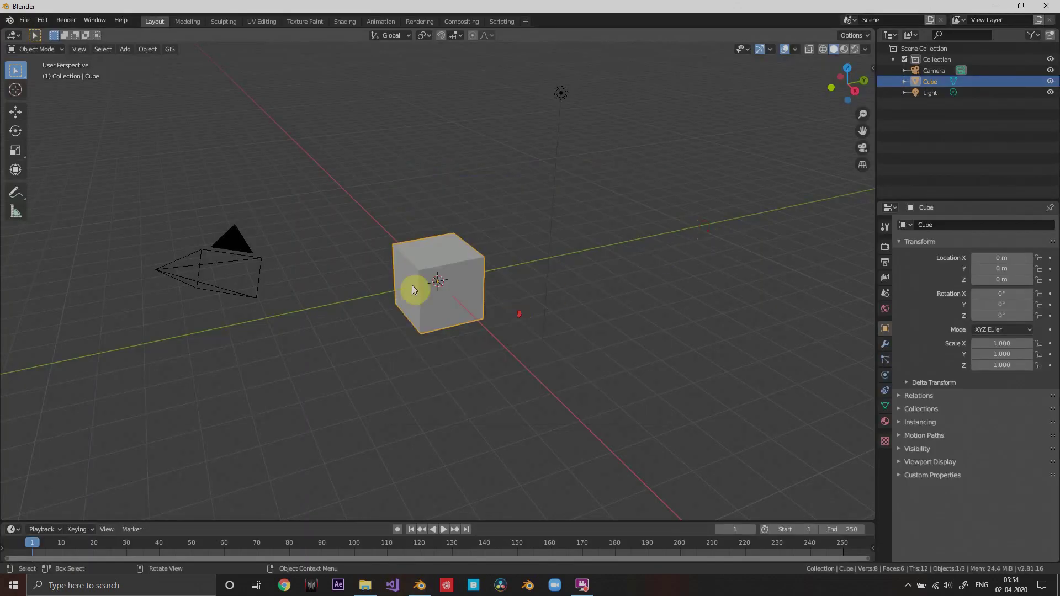
# Delete the default cube and the default light from the scene
pyautogui.moveTo(412, 285); pyautogui.dragTo(491, 280, button='middle')
pyautogui.press('Delete')
pyautogui.moveTo(532, 246); pyautogui.dragTo(583, 155, button='middle')
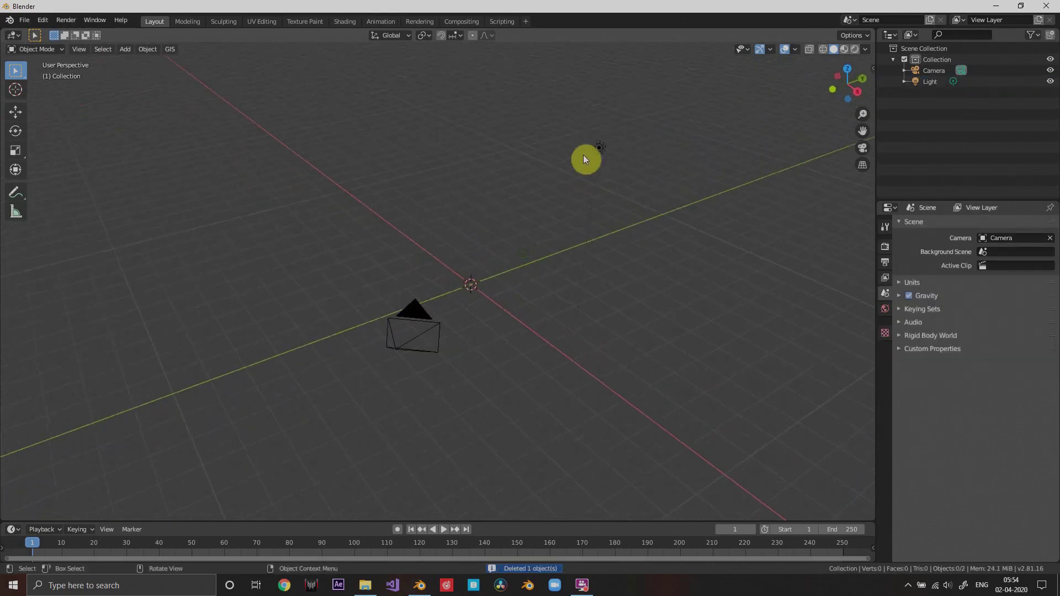
pyautogui.click(596, 149)
pyautogui.press('Delete')
pyautogui.moveTo(518, 245); pyautogui.dragTo(466, 271, button='middle')
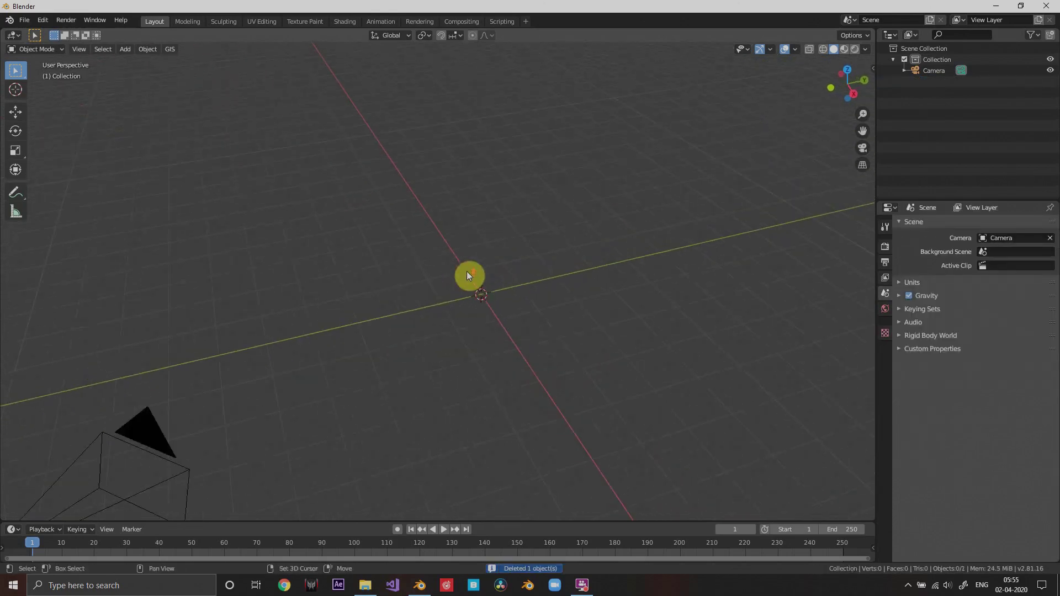
# Add a mesh circle with 60 vertices at the world origin
pyautogui.hotkey('shift', 'a')
pyautogui.moveTo(466, 272)
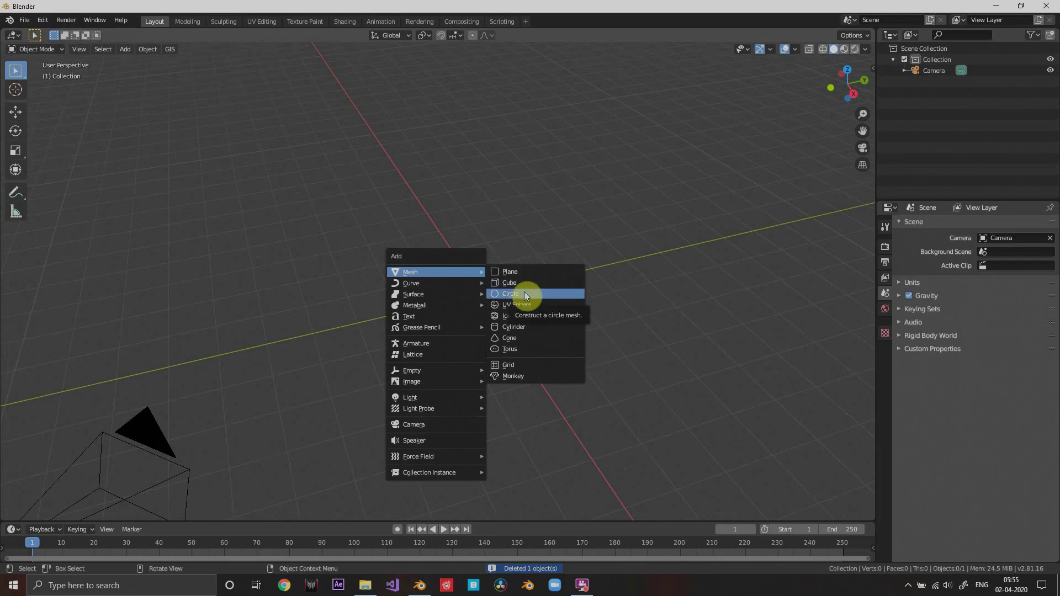
pyautogui.click(524, 291)
pyautogui.moveTo(523, 291)
pyautogui.mouseDown(button='middle')
pyautogui.moveTo(561, 286)
pyautogui.moveTo(512, 297)
pyautogui.mouseUp(button='middle')
pyautogui.scroll(4, 513, 296)
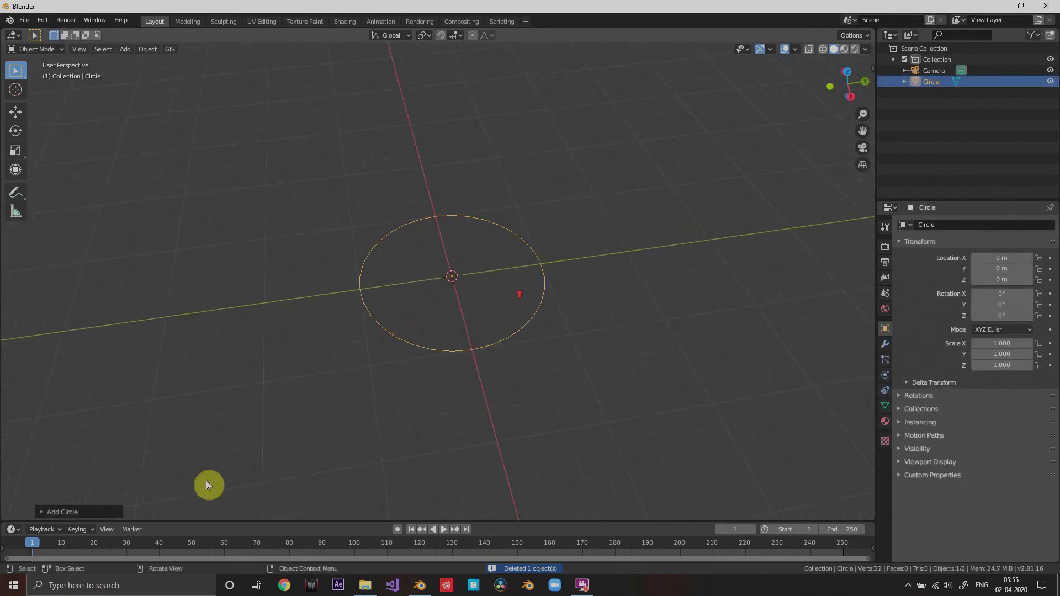
pyautogui.click(36, 513)
pyautogui.click(150, 389)
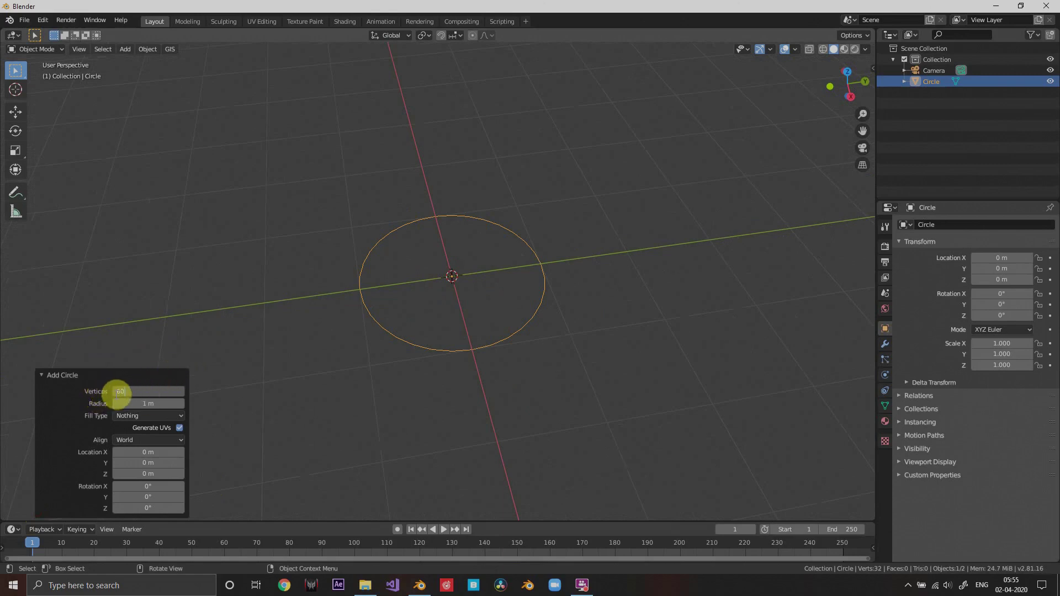
pyautogui.press('Return')
pyautogui.click(71, 375)
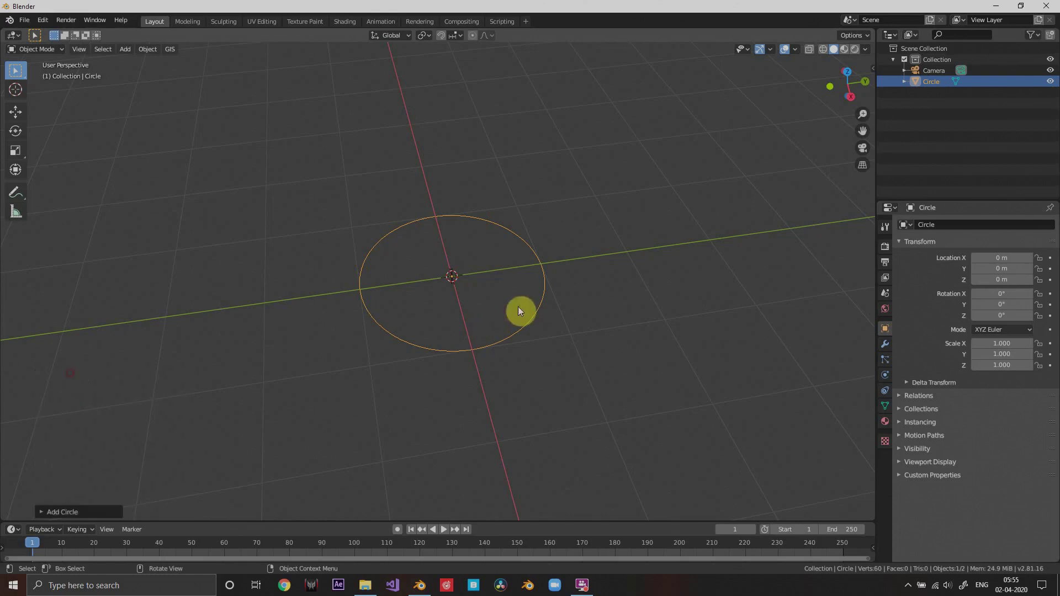
# Extrude all of the circle's vertices in place and scale them outward by about 1.007 to form a thin flat ring
pyautogui.scroll(4, 518, 309)
pyautogui.press('Tab')
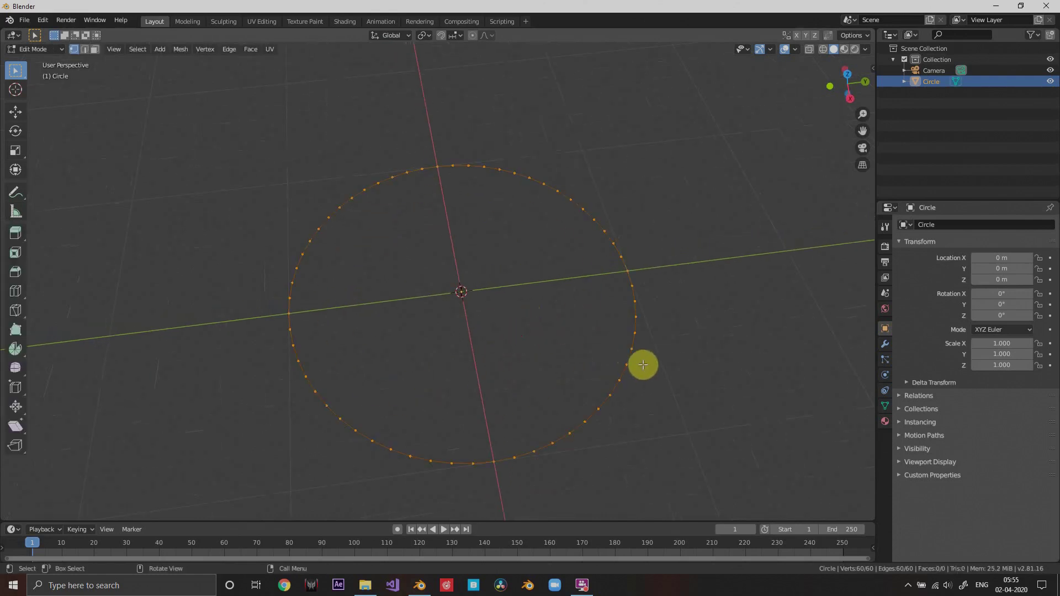
pyautogui.scroll(5, 641, 364)
pyautogui.scroll(-4, 661, 347)
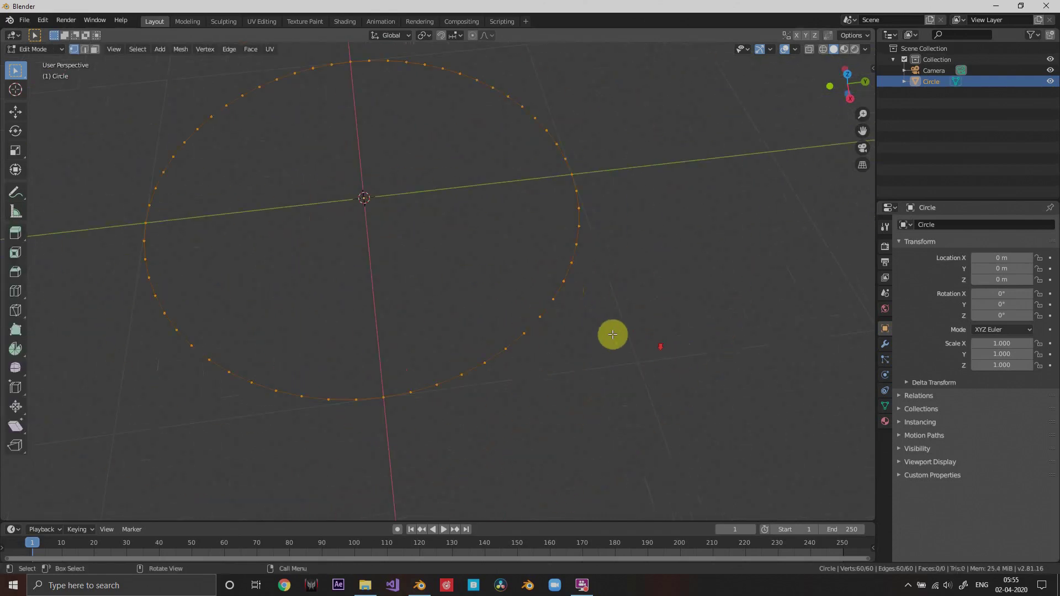
pyautogui.press('e')
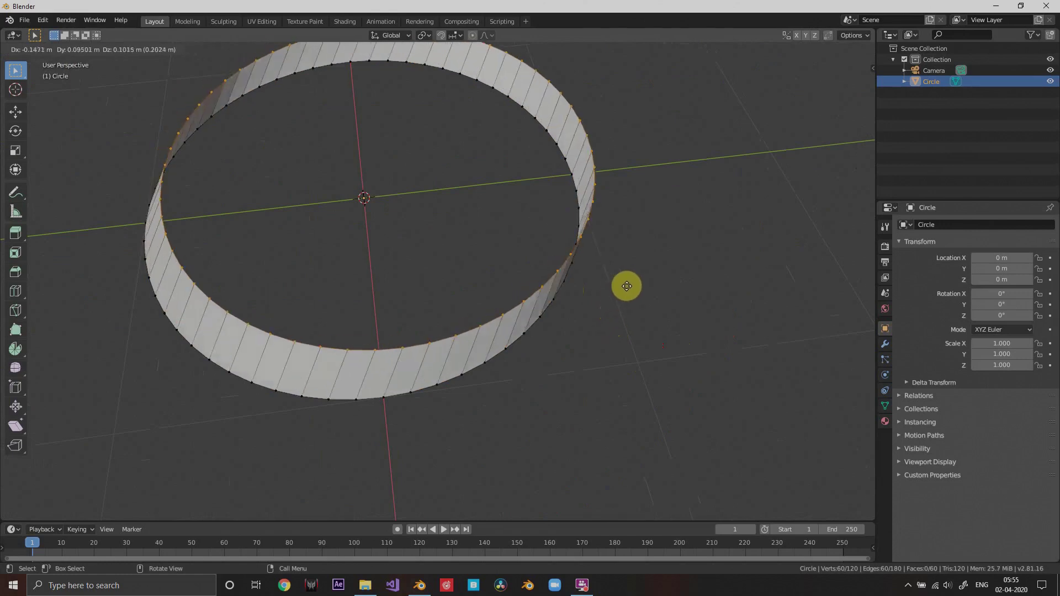
pyautogui.rightClick(628, 292)
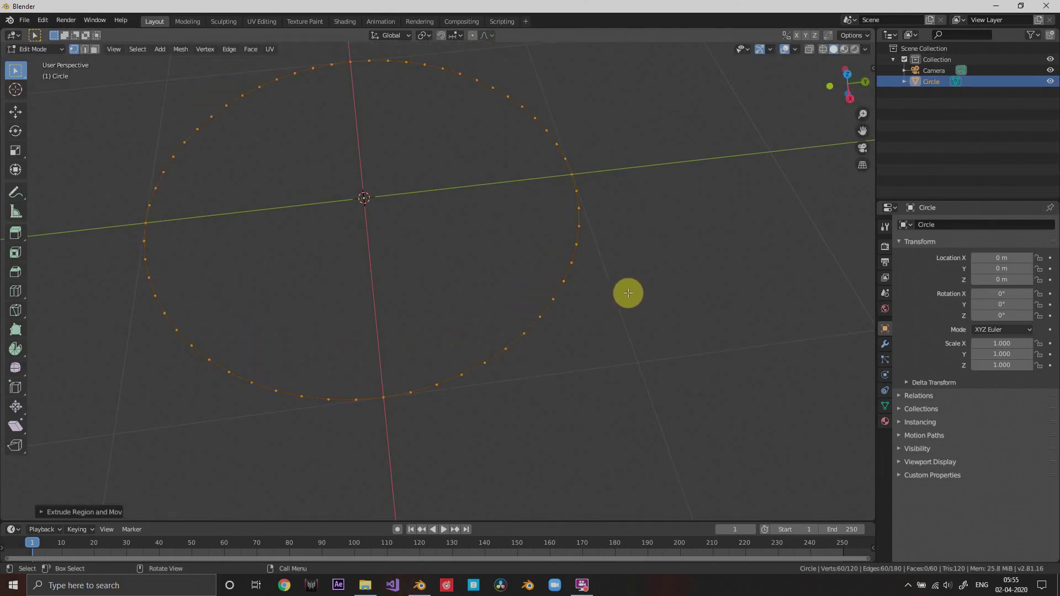
pyautogui.press('s')
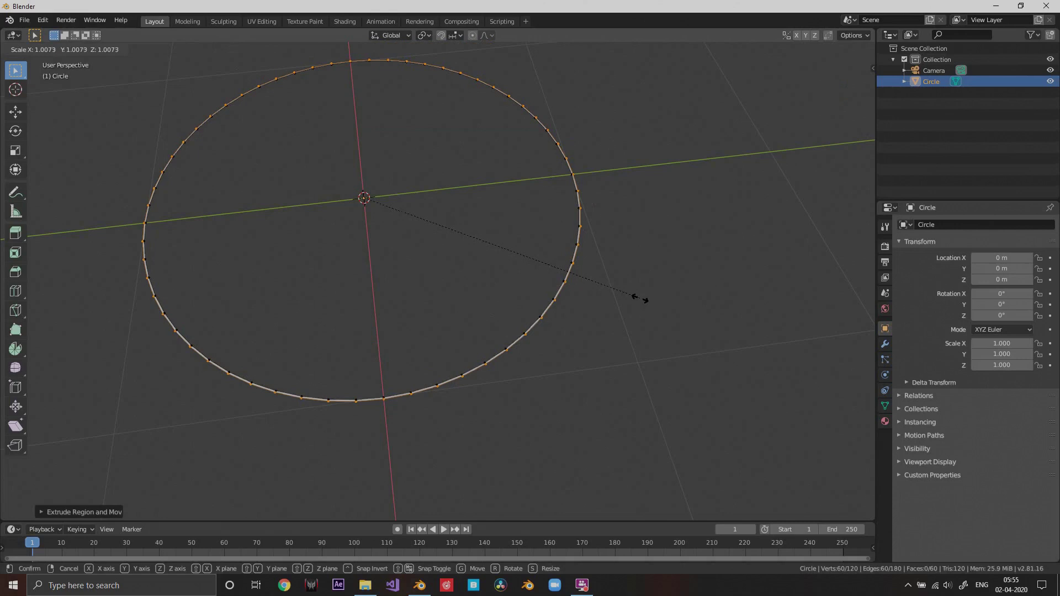
pyautogui.click(631, 304)
# Extrude the entire flat ring about 0.004 m downward to give it thickness, and return to Object Mode
pyautogui.scroll(5, 624, 332)
pyautogui.moveTo(655, 352)
pyautogui.keyDown('shift'); pyautogui.mouseDown(button='middle')
pyautogui.moveTo(589, 303)
pyautogui.moveTo(637, 340)
pyautogui.mouseUp(button='middle'); pyautogui.keyUp('shift')
pyautogui.scroll(-3, 668, 366)
pyautogui.keyDown('shift'); pyautogui.moveTo(679, 372); pyautogui.dragTo(702, 385, button='middle'); pyautogui.keyUp('shift')
pyautogui.moveTo(701, 385); pyautogui.dragTo(685, 373, button='middle')
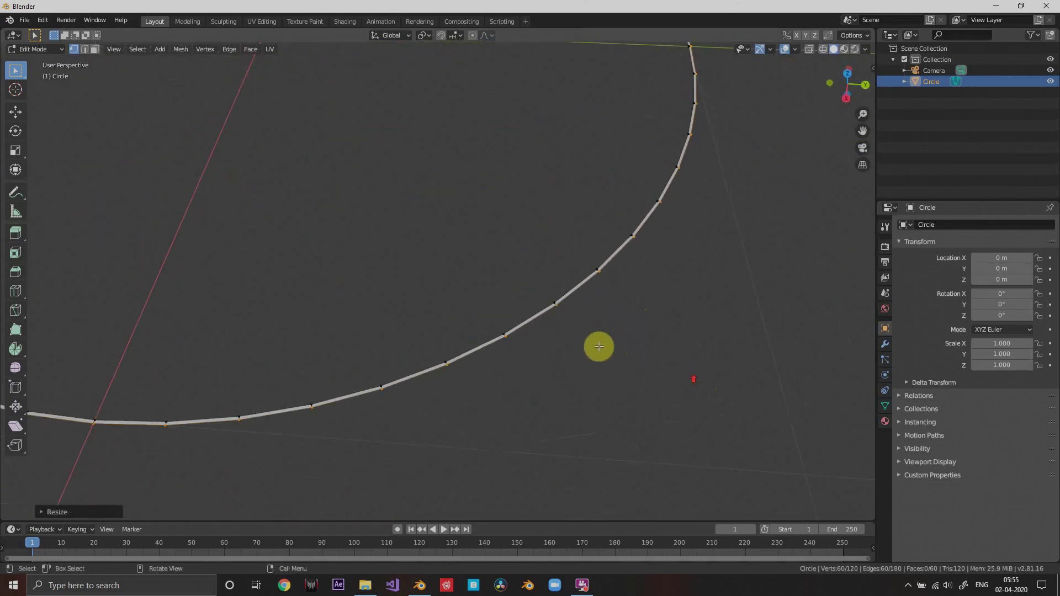
pyautogui.moveTo(598, 347); pyautogui.dragTo(571, 345, button='middle')
pyautogui.keyDown('shift'); pyautogui.moveTo(500, 301); pyautogui.dragTo(490, 336, button='middle'); pyautogui.keyUp('shift')
pyautogui.scroll(2, 492, 324)
pyautogui.moveTo(503, 289); pyautogui.dragTo(509, 315, button='middle')
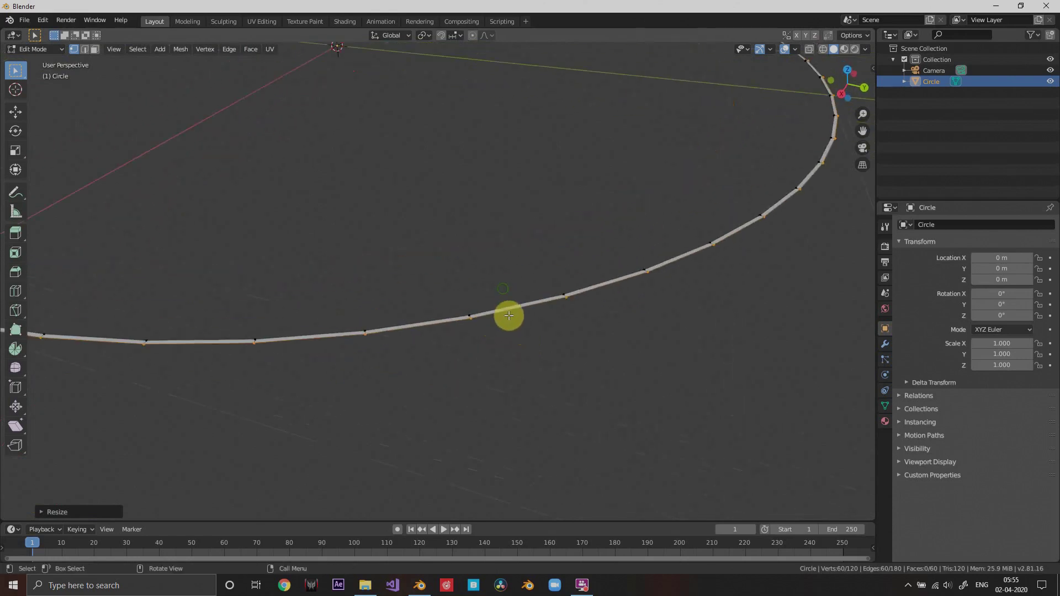
pyautogui.press('a')
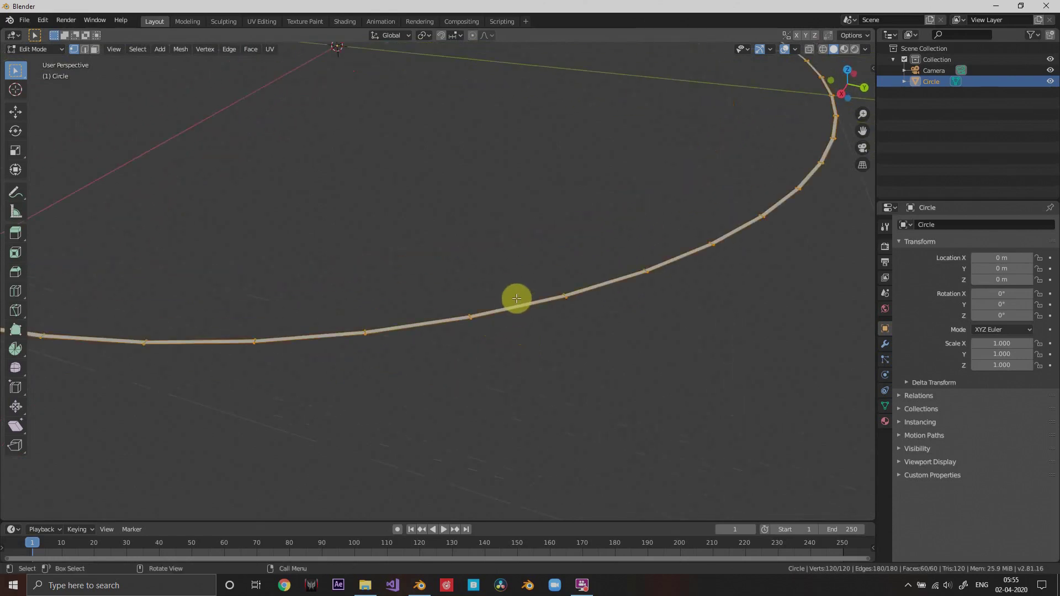
pyautogui.press('e')
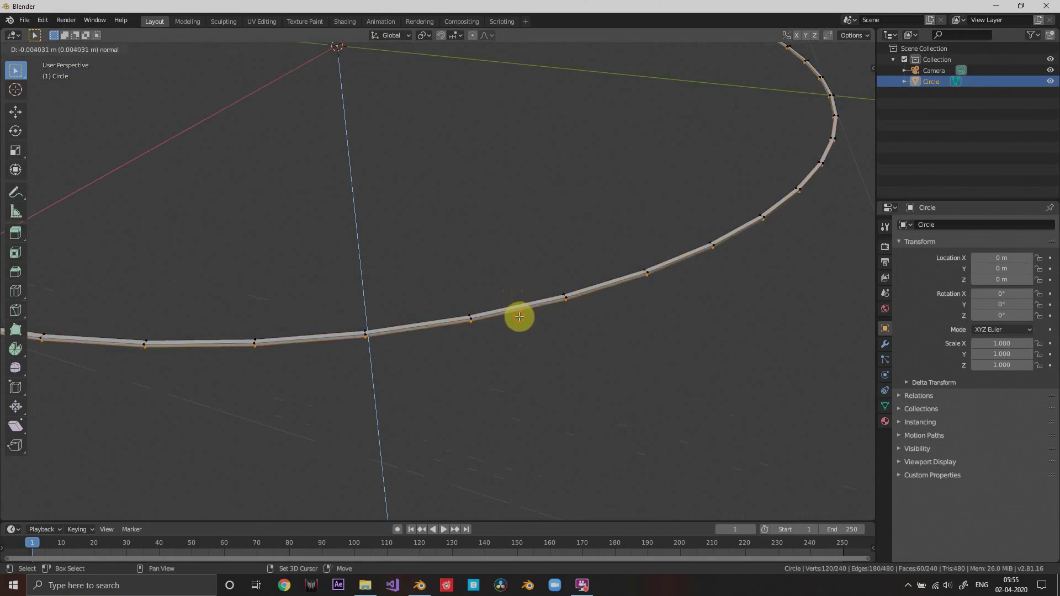
pyautogui.click(519, 317)
pyautogui.scroll(-1, 499, 310)
pyautogui.press('Tab')
# Add a Displace modifier to the ring and create a new texture for it
pyautogui.moveTo(482, 310); pyautogui.dragTo(533, 359, button='middle')
pyautogui.scroll(-1, 610, 423)
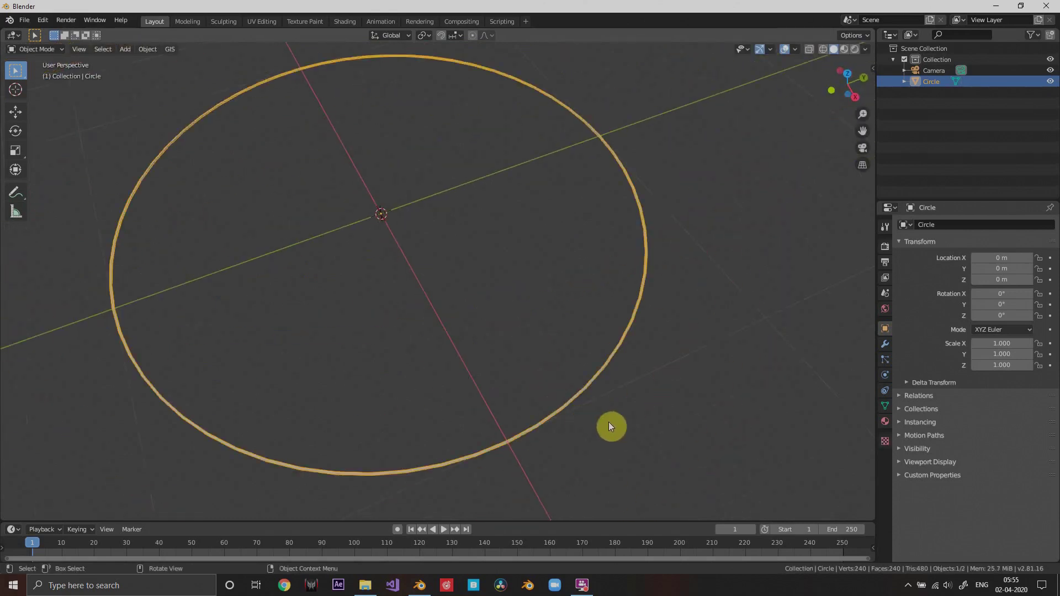
pyautogui.moveTo(610, 424); pyautogui.dragTo(174, 189, button='middle')
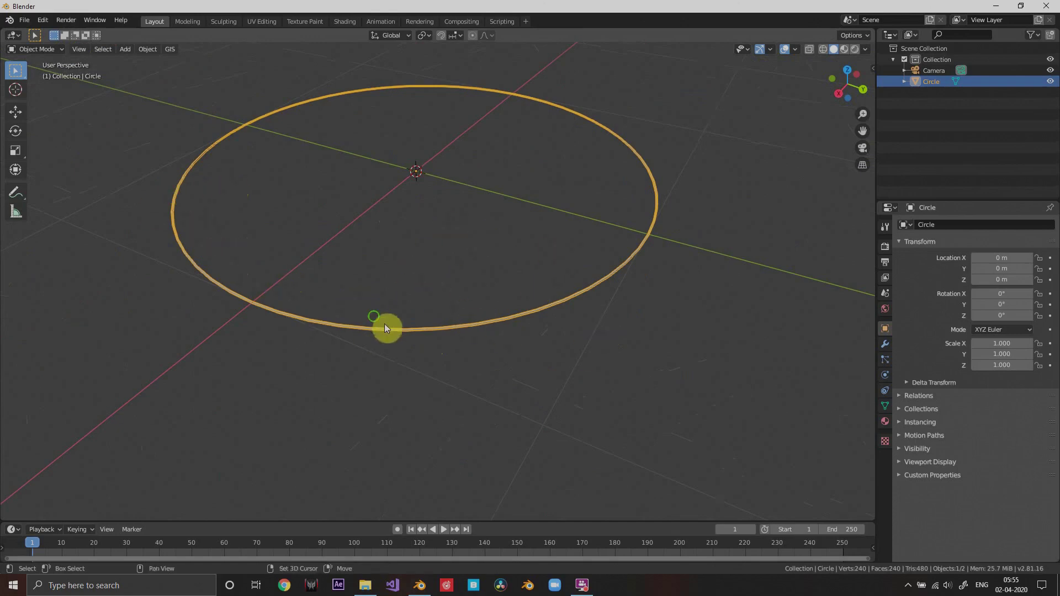
pyautogui.moveTo(384, 324); pyautogui.dragTo(772, 346, button='middle')
pyautogui.click(885, 344)
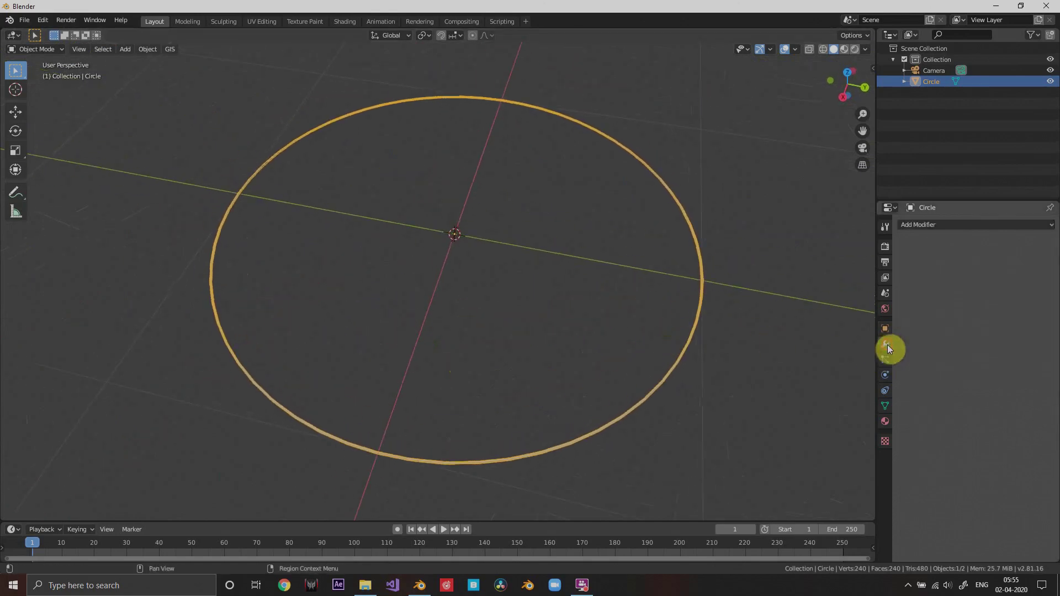
pyautogui.click(938, 227)
pyautogui.click(915, 282)
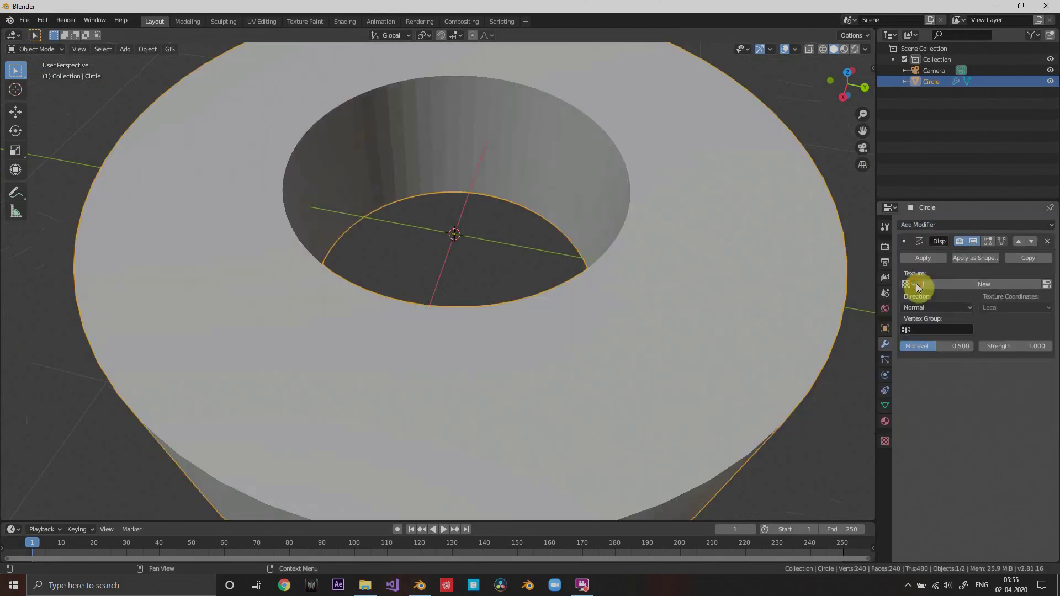
pyautogui.click(979, 283)
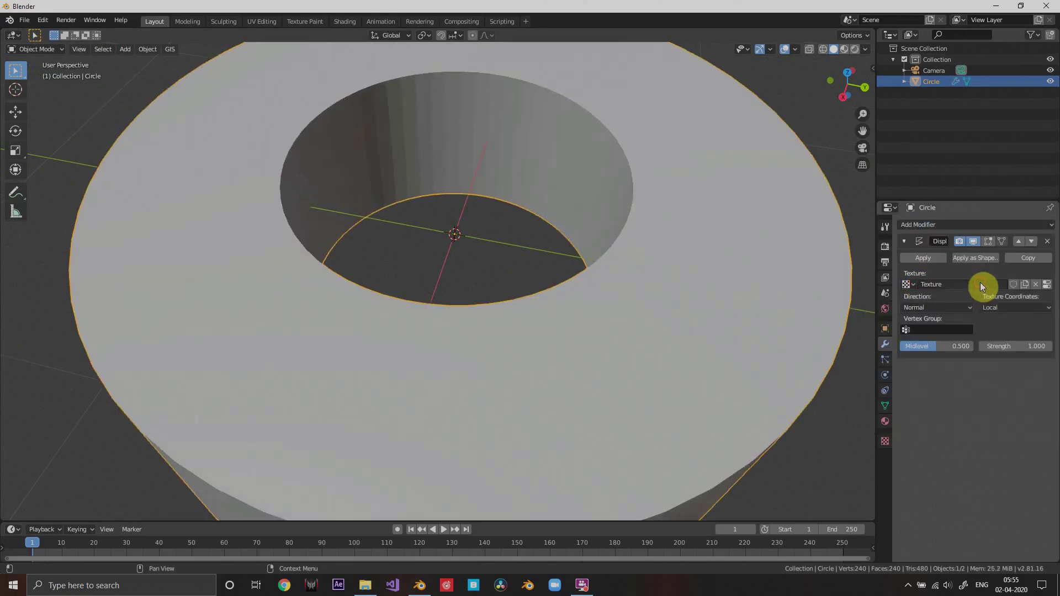
# Change the displacement texture's type to Clouds and set its noise size to 0.42
pyautogui.click(1046, 283)
pyautogui.scroll(-5, 541, 267)
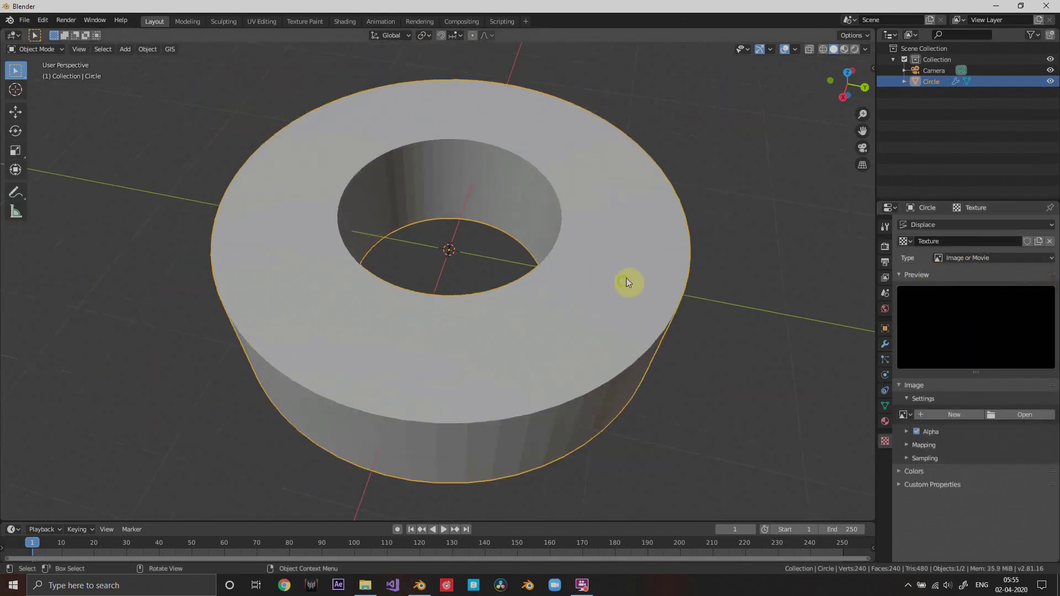
pyautogui.click(949, 257)
pyautogui.click(959, 294)
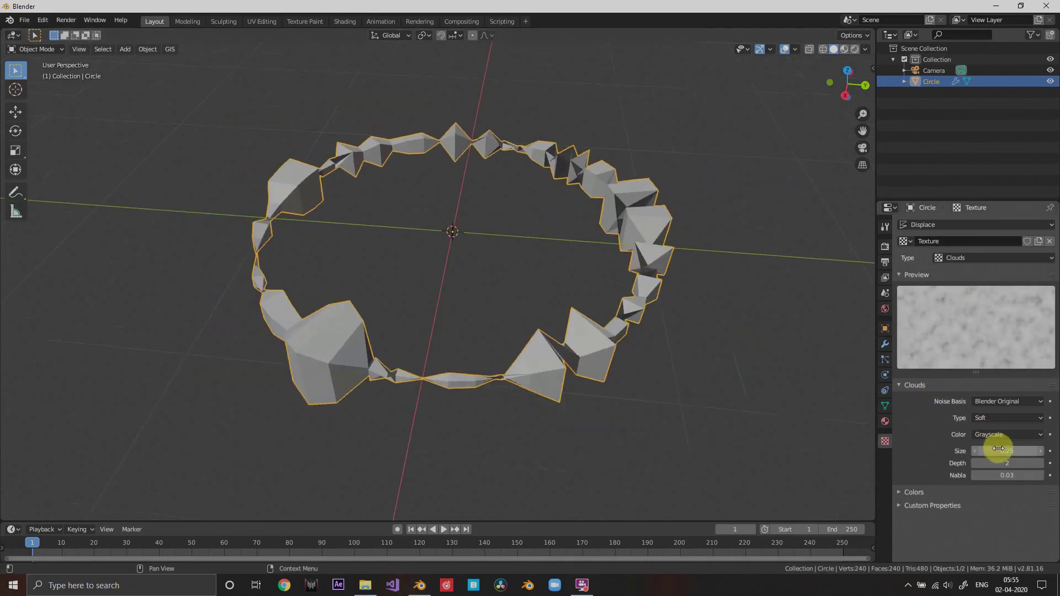
pyautogui.moveTo(999, 449); pyautogui.dragTo(1030, 449)
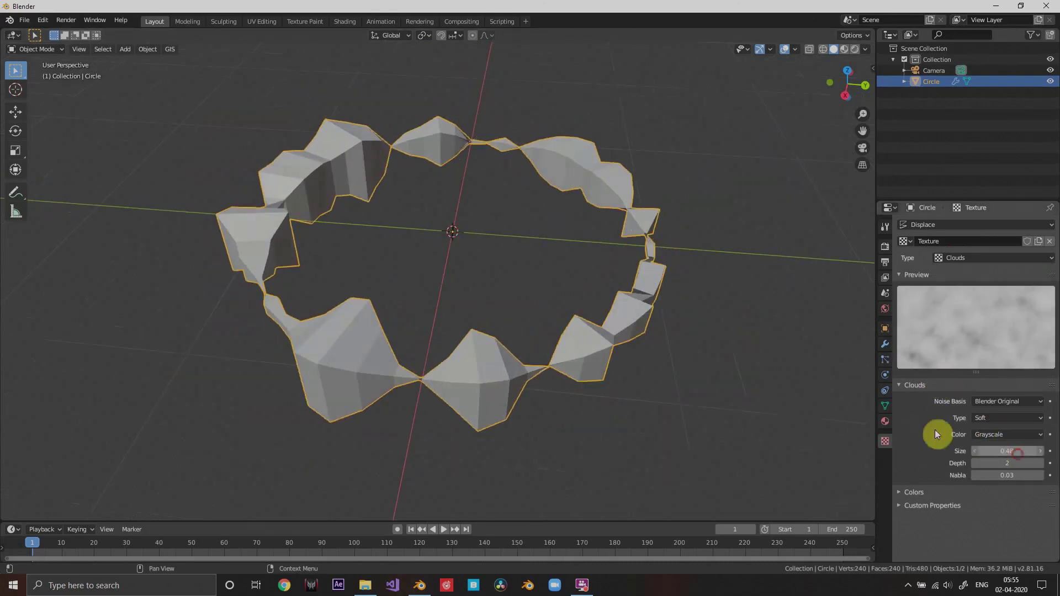
pyautogui.moveTo(637, 300); pyautogui.dragTo(681, 307, button='middle')
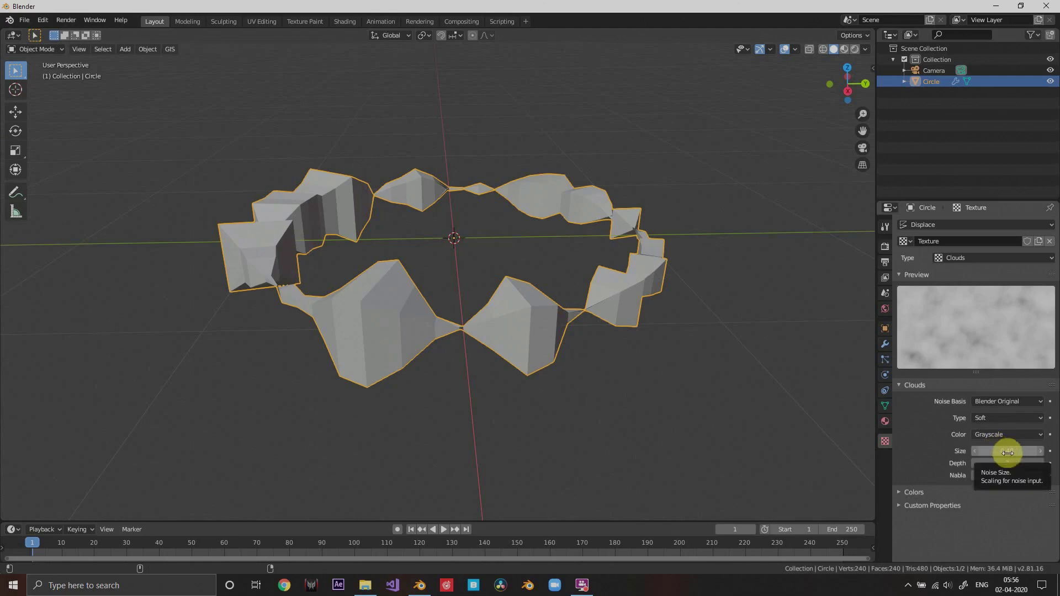
pyautogui.moveTo(1008, 453)
pyautogui.mouseDown()
pyautogui.moveTo(1027, 453)
pyautogui.moveTo(1008, 453)
pyautogui.mouseUp()
pyautogui.moveTo(575, 260); pyautogui.dragTo(605, 289, button='middle')
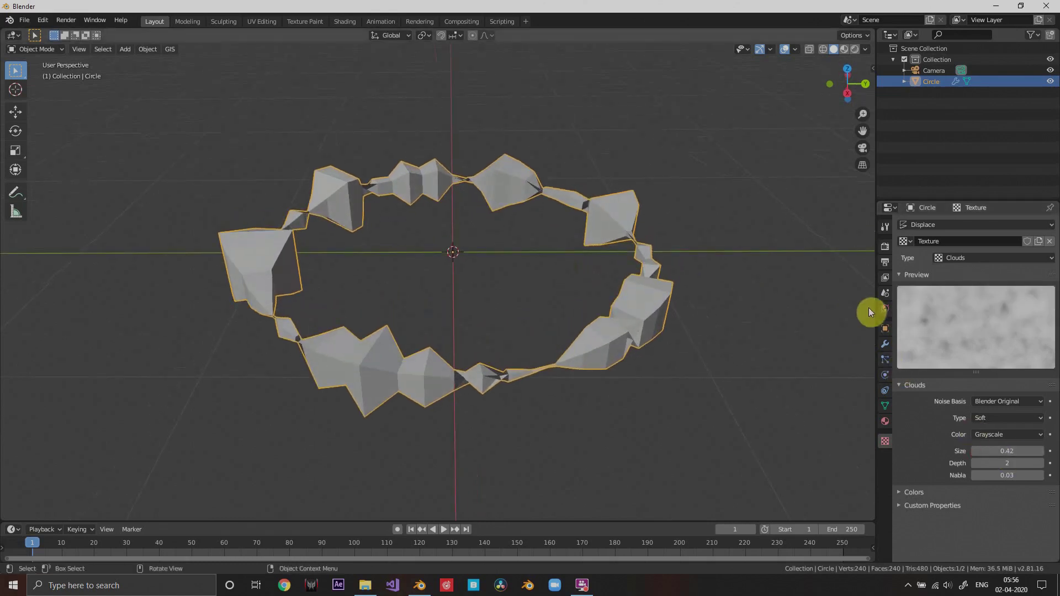
# Set the Displace modifier's texture coordinates to Object
pyautogui.click(886, 344)
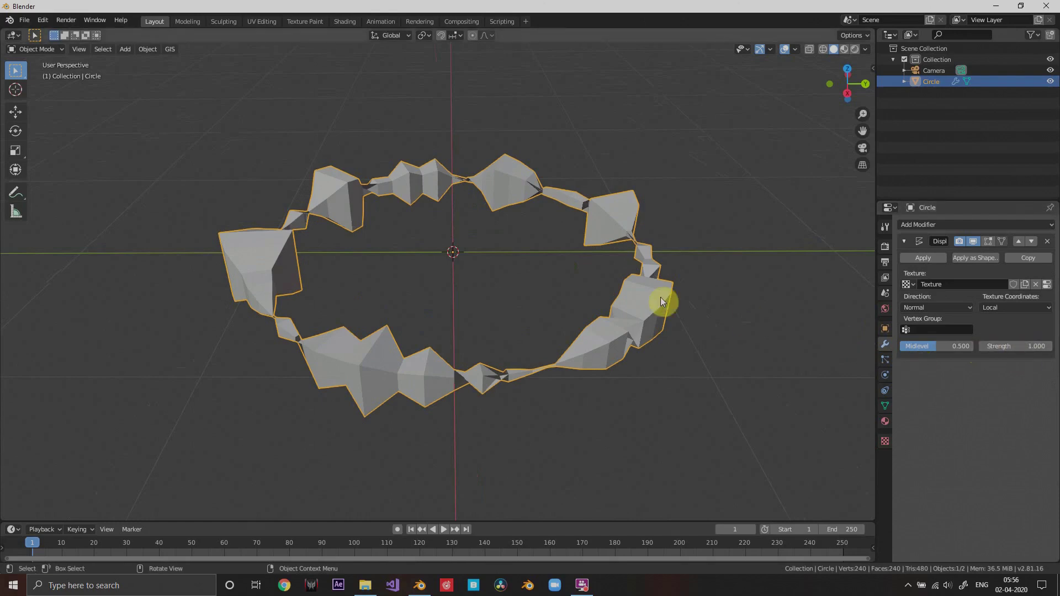
pyautogui.moveTo(660, 297); pyautogui.dragTo(626, 300, button='middle')
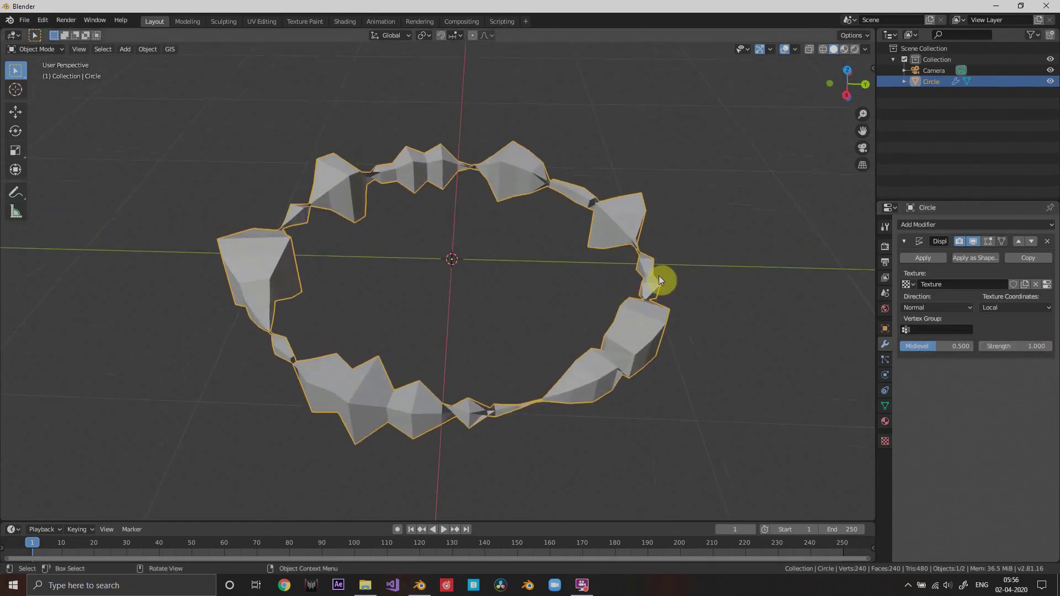
pyautogui.click(1015, 305)
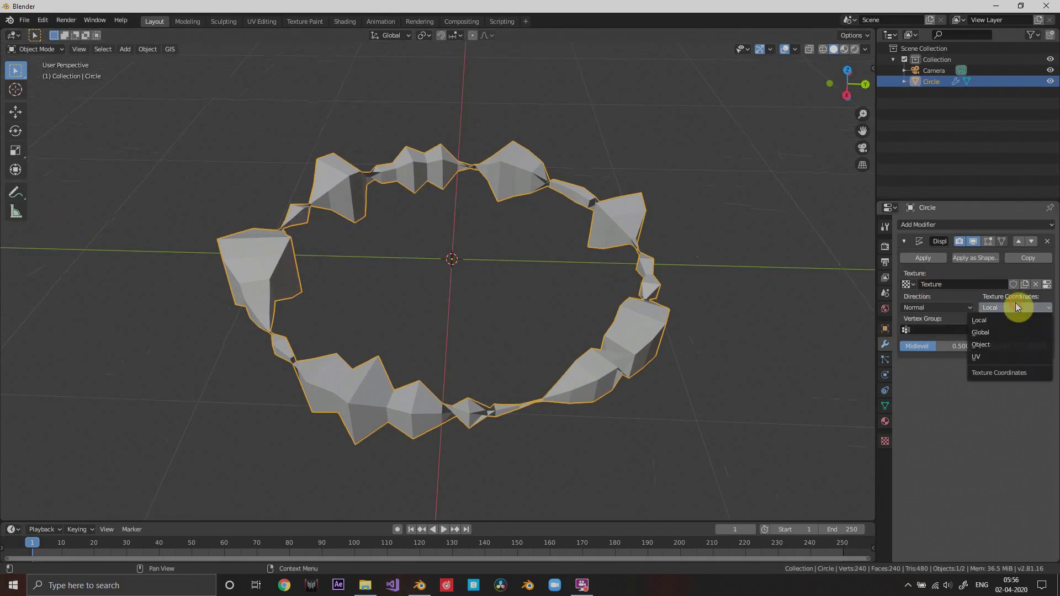
pyautogui.click(990, 344)
# Add a Plain Axes empty at the ring's centre and scale it down to about 0.403
pyautogui.scroll(2, 609, 269)
pyautogui.moveTo(572, 243); pyautogui.dragTo(568, 250, button='middle')
pyautogui.hotkey('shift', 'a')
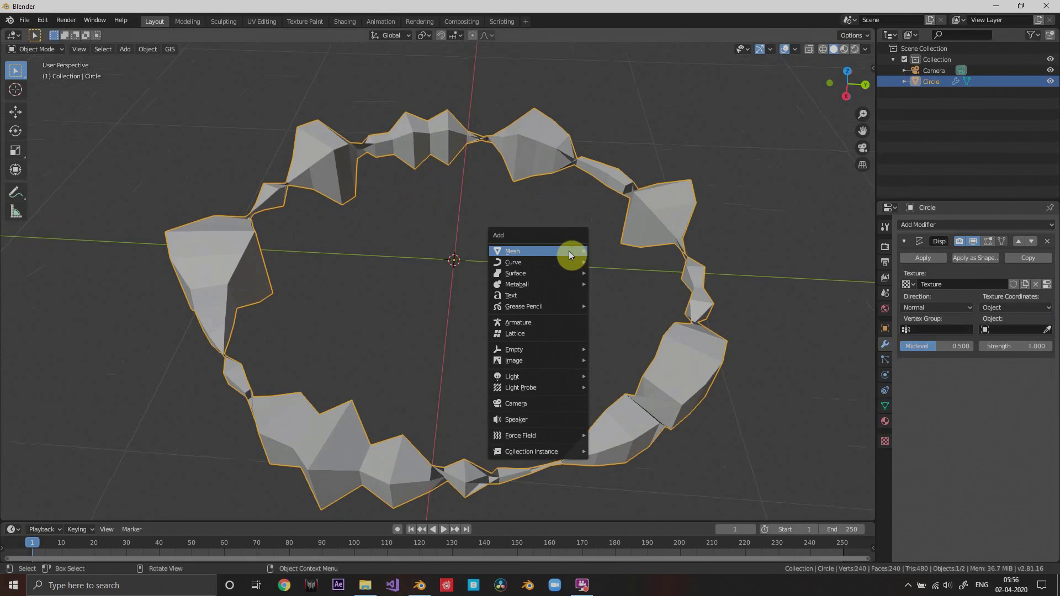
pyautogui.moveTo(530, 349)
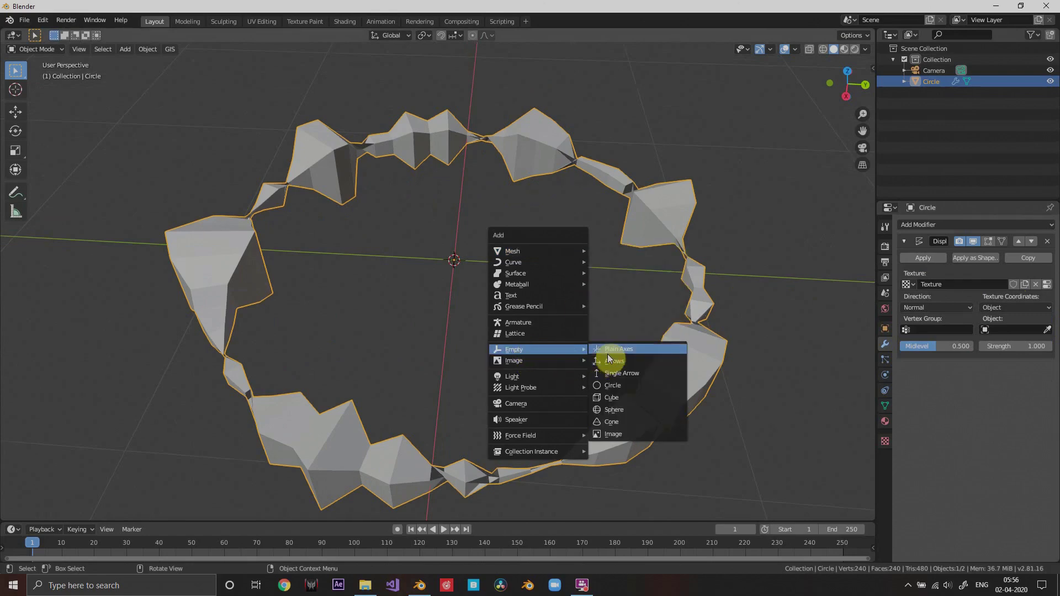
pyautogui.click(607, 351)
pyautogui.moveTo(655, 270); pyautogui.dragTo(598, 257, button='middle')
pyautogui.scroll(-2, 598, 256)
pyautogui.press('s')
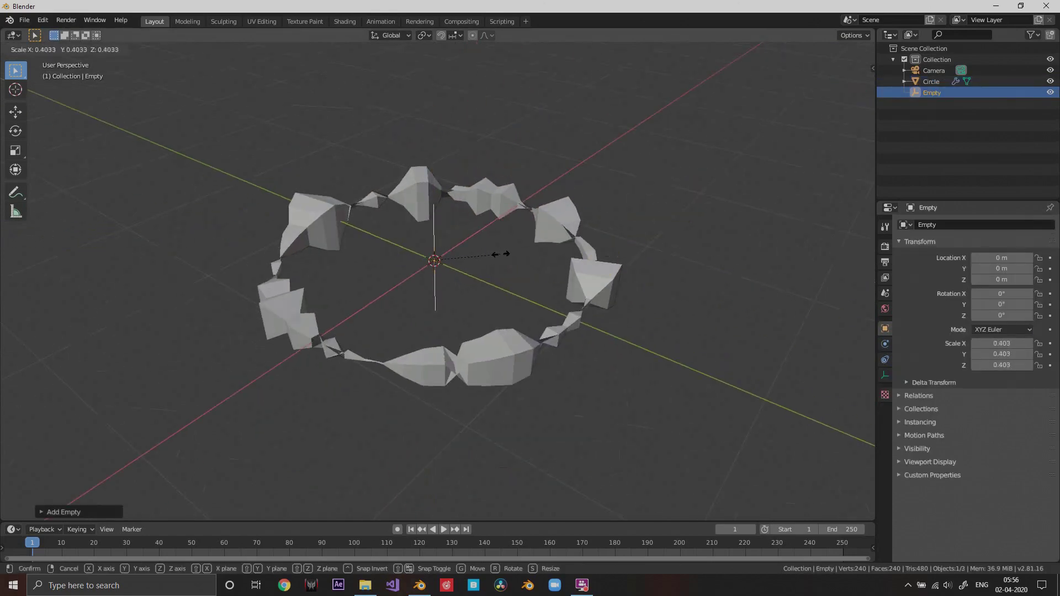
pyautogui.click(501, 254)
# Move the empty along the X axis to about -1.81 m, outside the ring
pyautogui.moveTo(533, 262); pyautogui.dragTo(494, 287, button='middle')
pyautogui.press('g')
pyautogui.press('x')
pyautogui.click(736, 216)
pyautogui.scroll(-2, 724, 233)
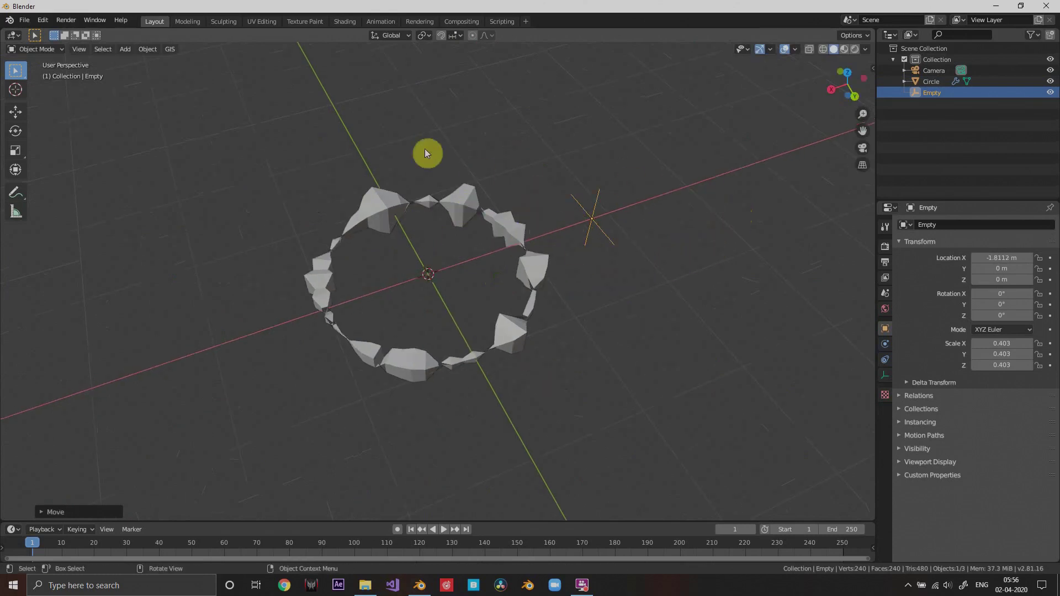
# Assign the empty as the texture coordinate object of the ring's Displace modifier
pyautogui.moveTo(556, 273); pyautogui.dragTo(630, 293, button='middle')
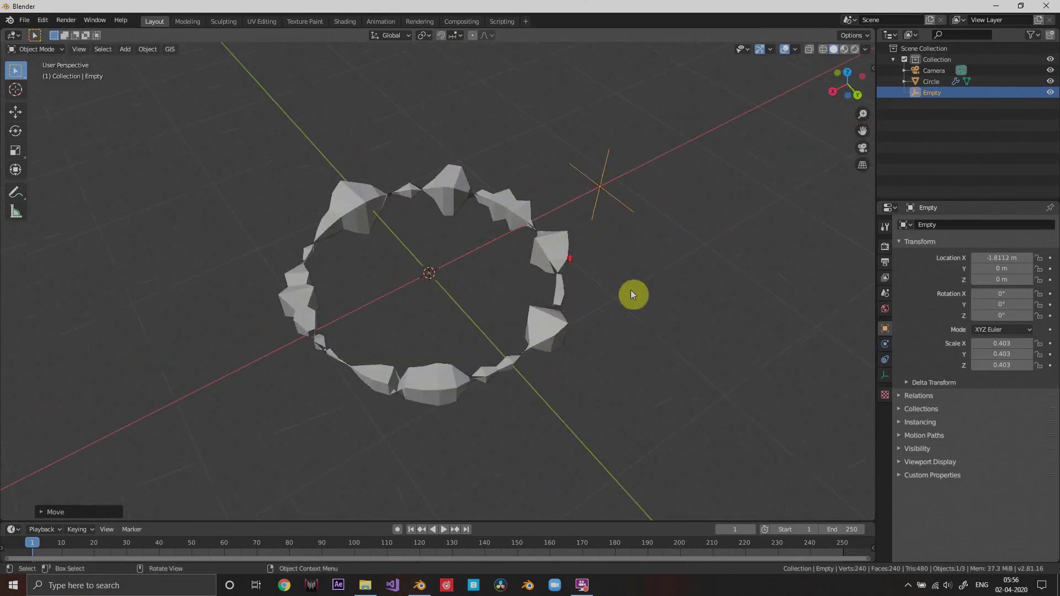
pyautogui.click(528, 235)
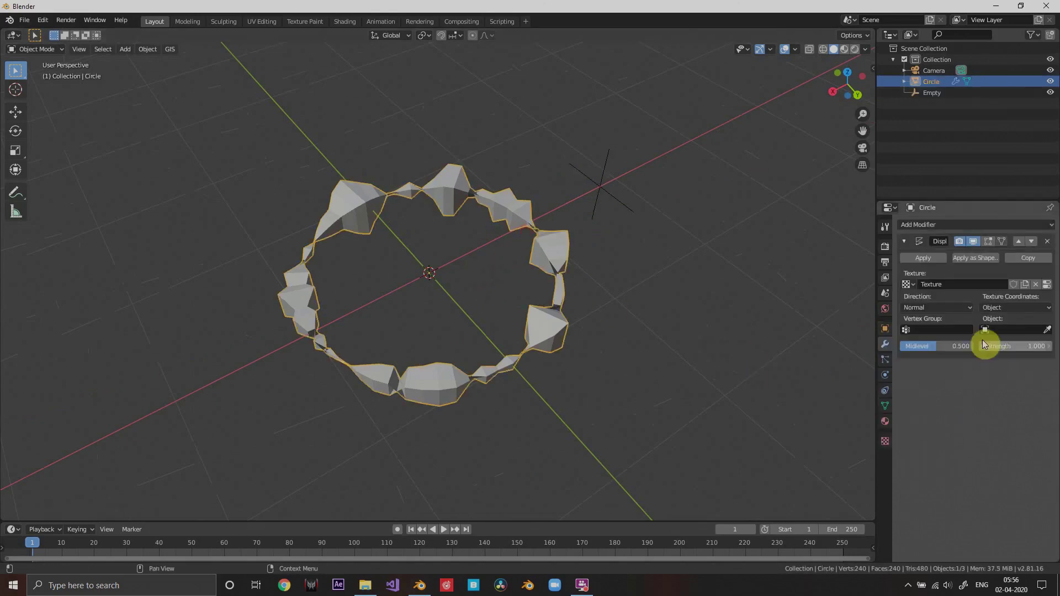
pyautogui.click(1048, 330)
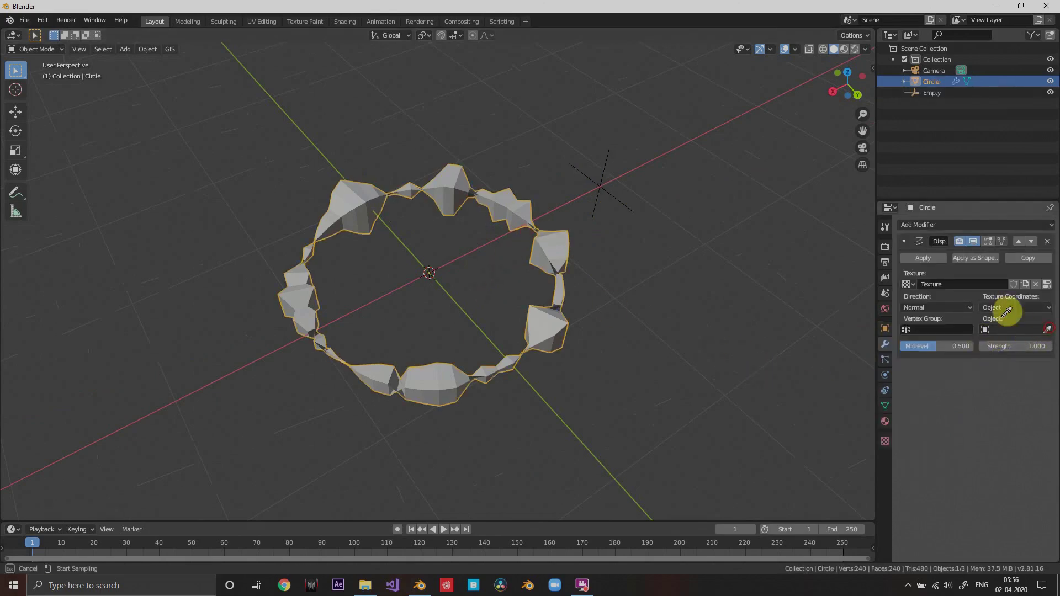
pyautogui.click(606, 168)
# Try moving the ring away from the origin to test how its displacement responds to the empty
pyautogui.moveTo(334, 311); pyautogui.dragTo(575, 313, button='middle')
pyautogui.press('KP_7')
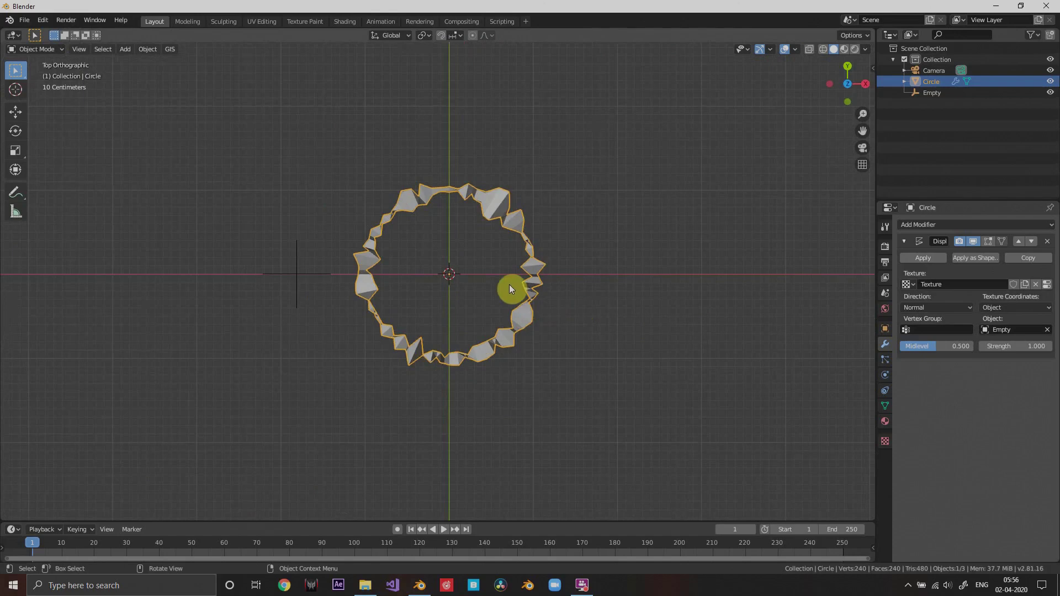
pyautogui.moveTo(530, 247); pyautogui.dragTo(437, 140, button='middle')
pyautogui.scroll(4, 536, 277)
pyautogui.scroll(-2, 575, 301)
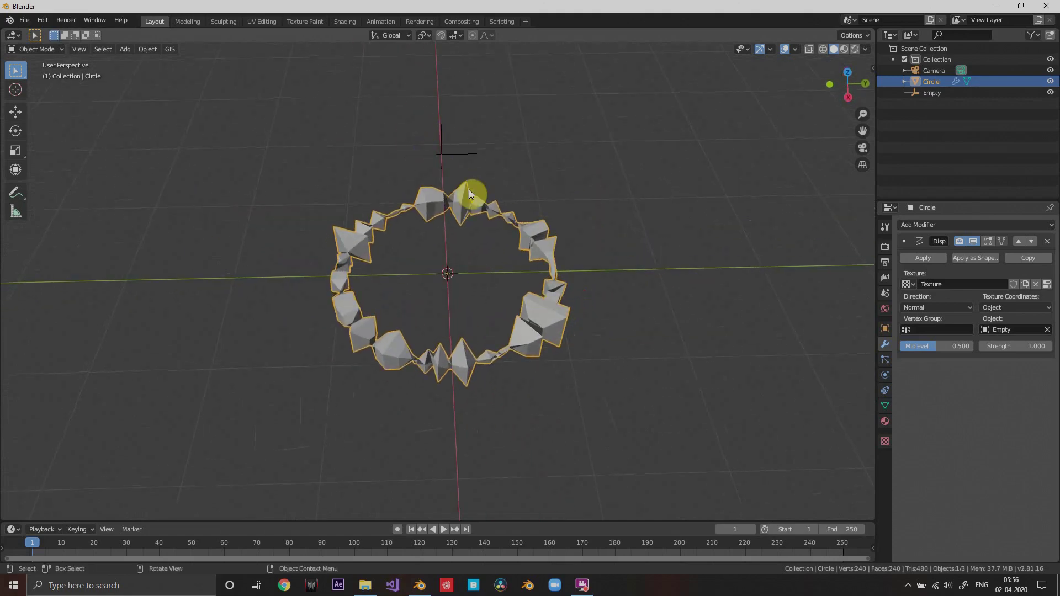
pyautogui.press('g')
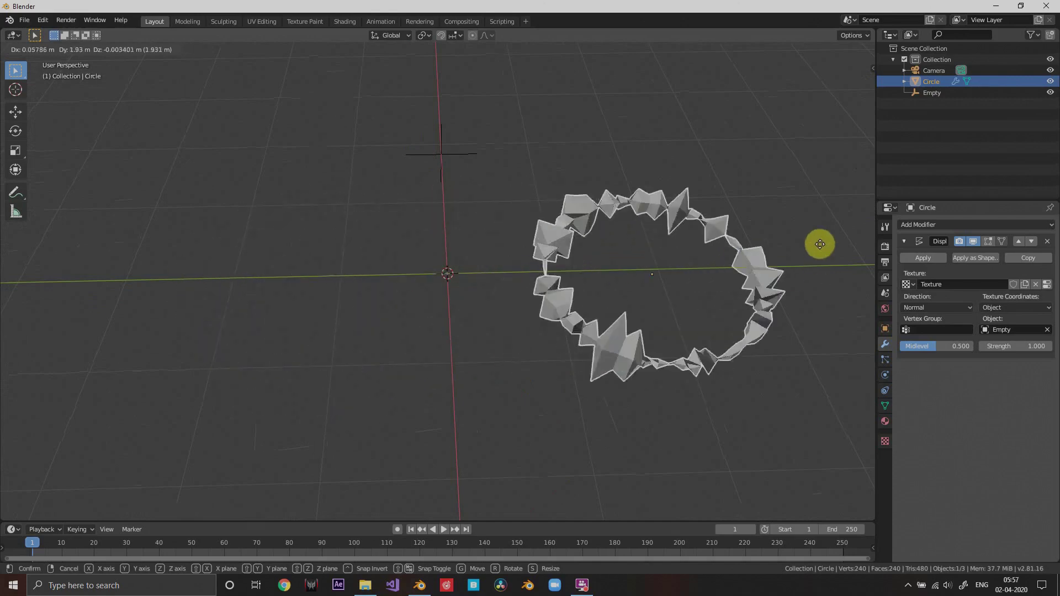
pyautogui.click(634, 248)
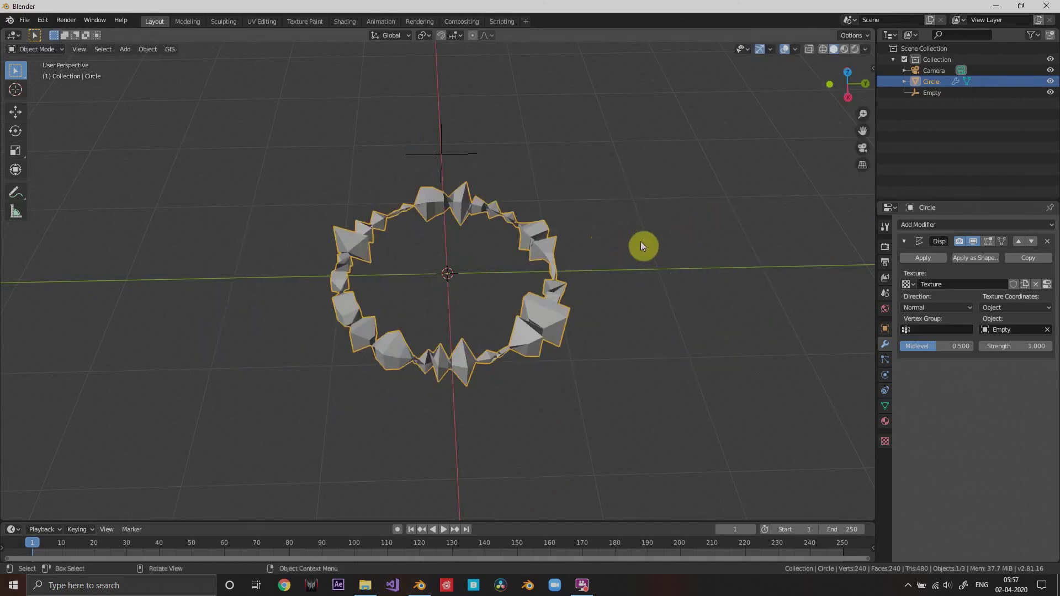
# Try moving the empty in top view to test its effect on the ring's displacement
pyautogui.moveTo(640, 241); pyautogui.dragTo(542, 256, button='middle')
pyautogui.press('KP_7')
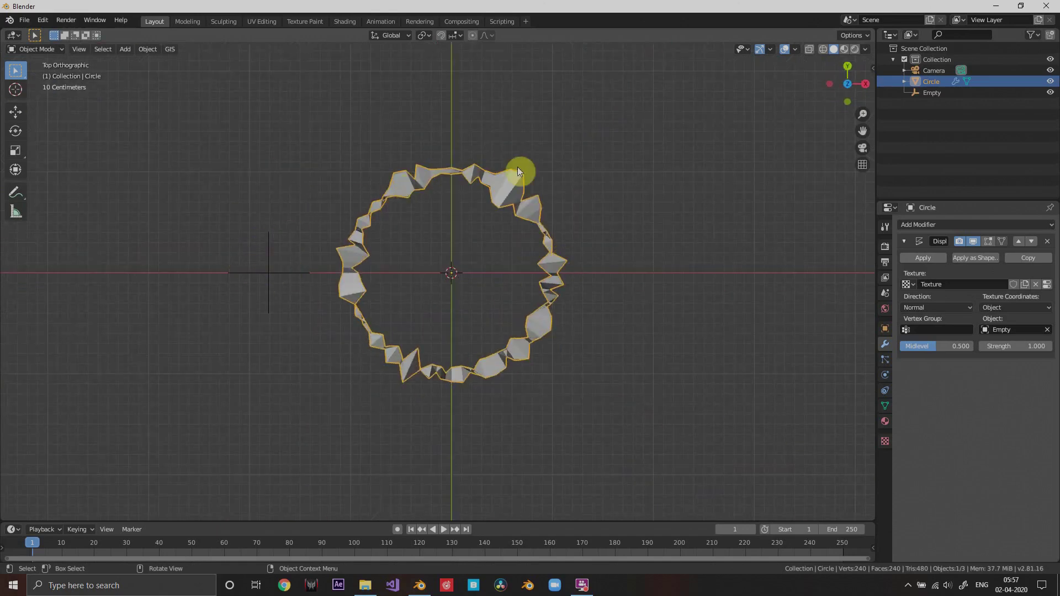
pyautogui.click(270, 274)
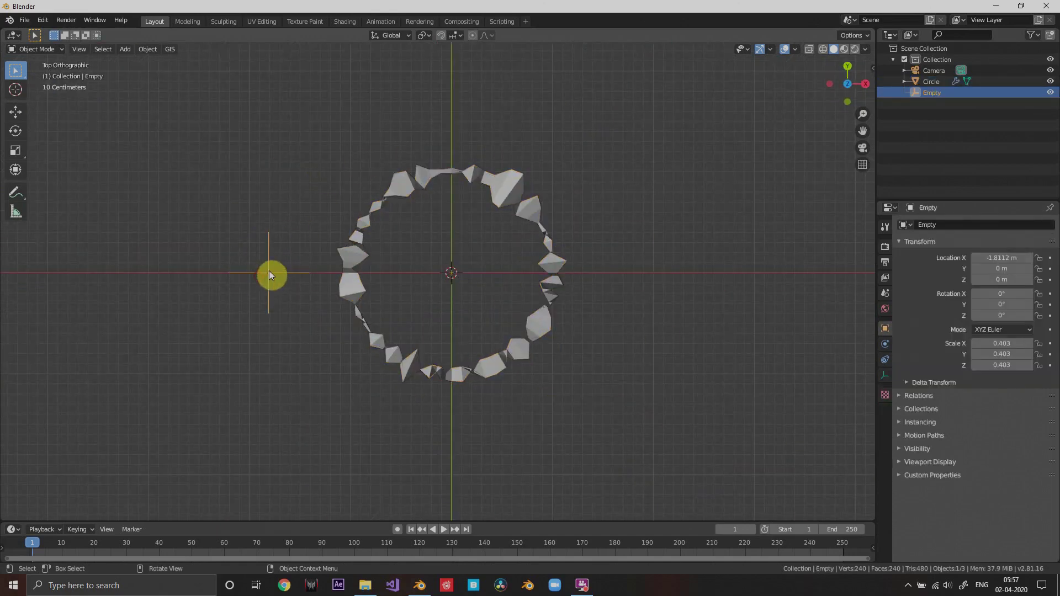
pyautogui.press('g')
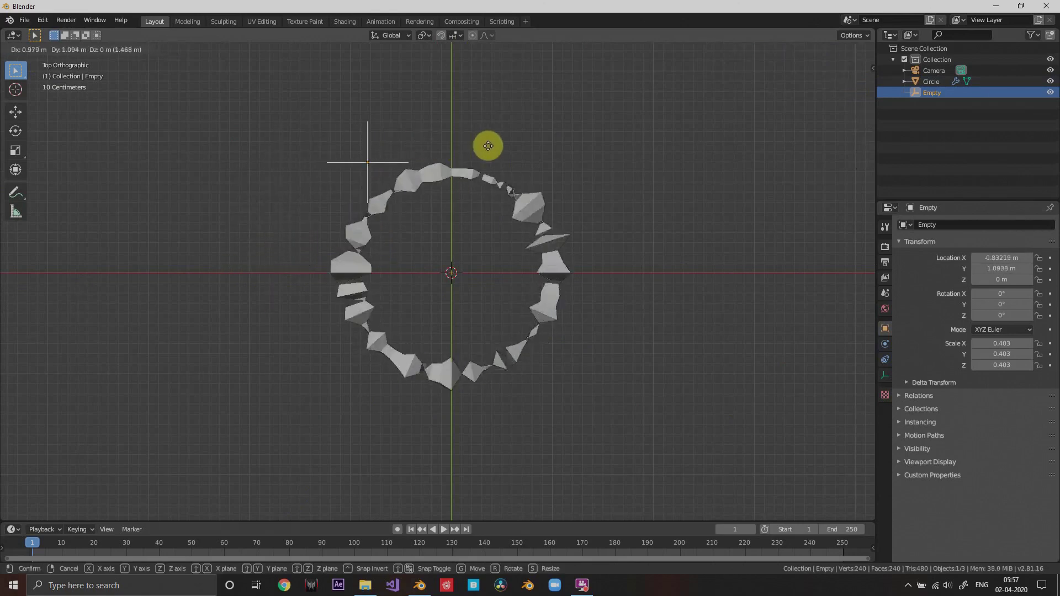
pyautogui.press('Escape')
pyautogui.moveTo(585, 326); pyautogui.dragTo(554, 371, button='middle')
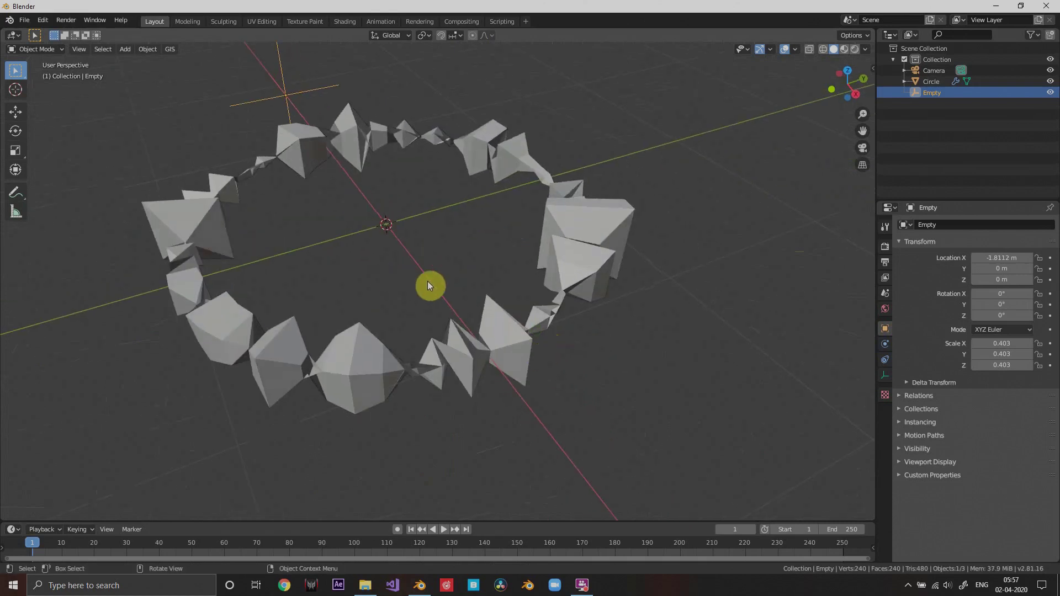
# Add a Subdivision Surface modifier to the ring and place it above the Displace modifier
pyautogui.moveTo(401, 234); pyautogui.dragTo(601, 300, button='middle')
pyautogui.click(597, 293)
pyautogui.moveTo(719, 377); pyautogui.dragTo(581, 308, button='middle')
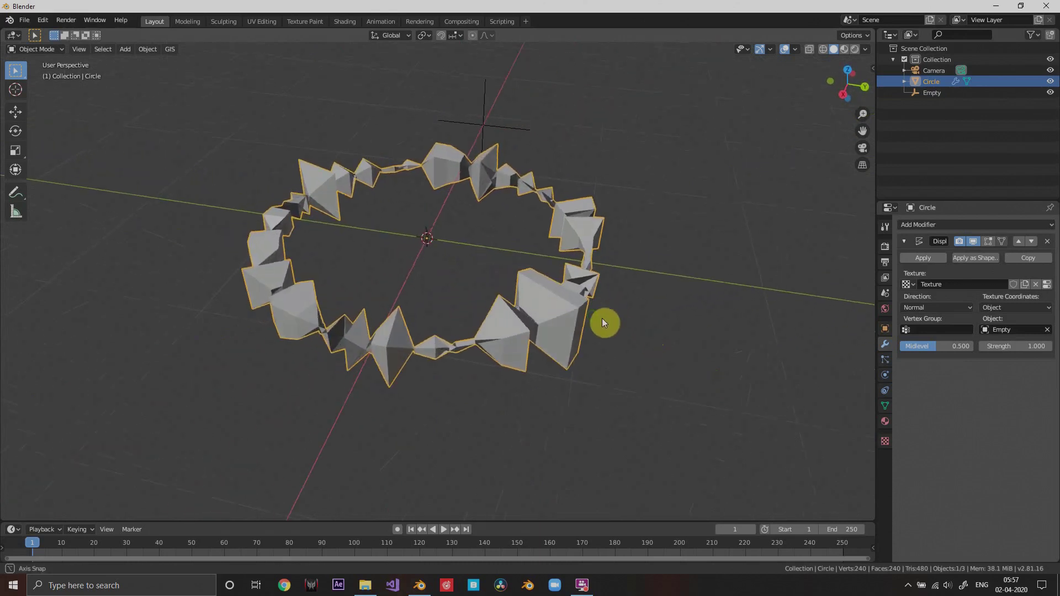
pyautogui.click(914, 225)
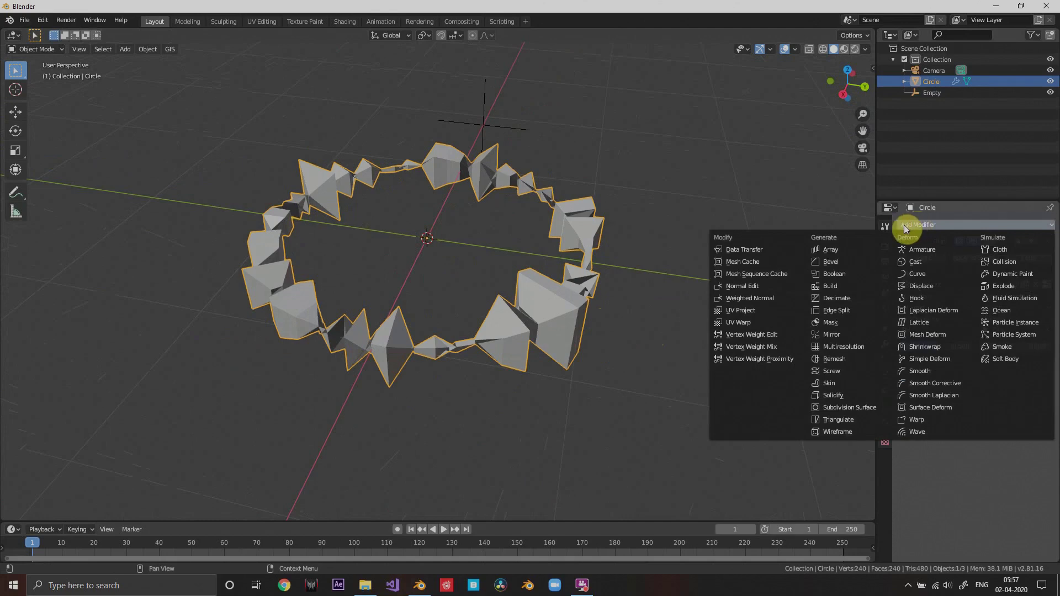
pyautogui.click(861, 407)
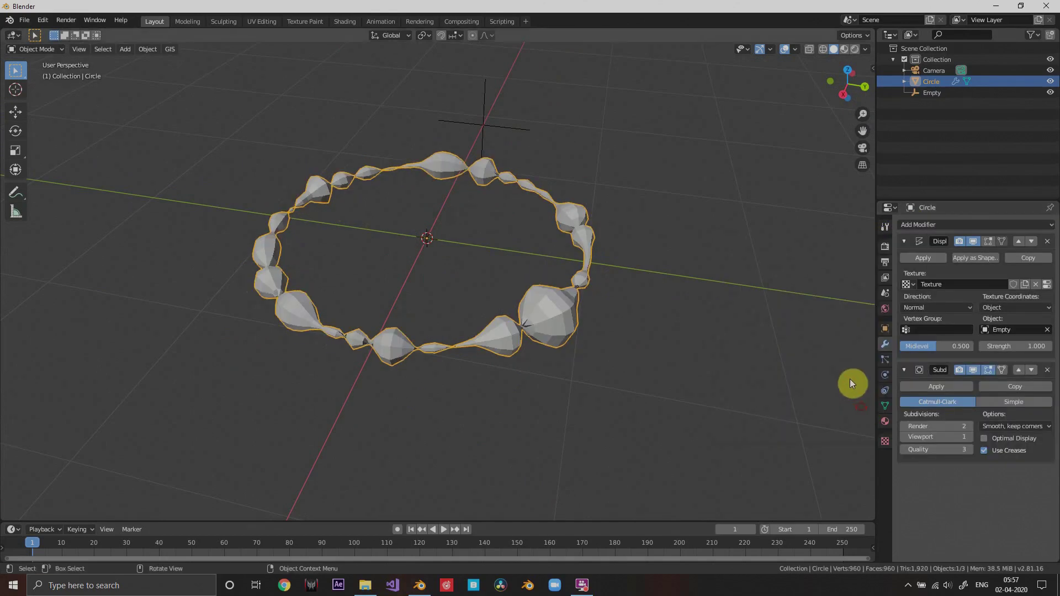
pyautogui.click(1018, 370)
pyautogui.scroll(5, 635, 276)
pyautogui.moveTo(652, 274); pyautogui.dragTo(638, 309, button='middle')
# Add a Triangulate modifier to the ring, below the Displace modifier
pyautogui.click(1013, 224)
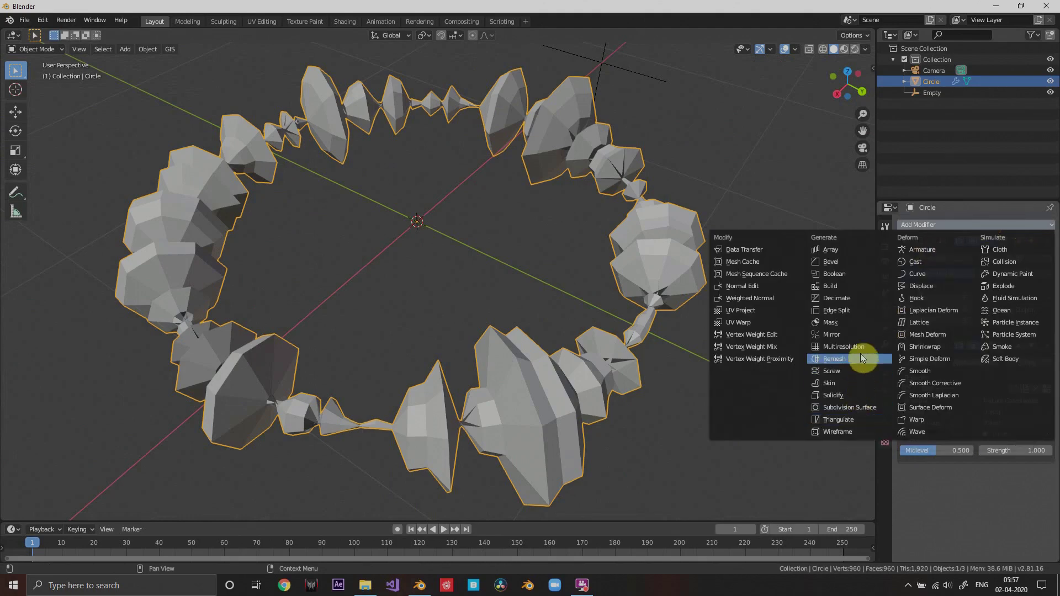
pyautogui.click(856, 419)
pyautogui.moveTo(650, 294); pyautogui.dragTo(704, 271, button='middle')
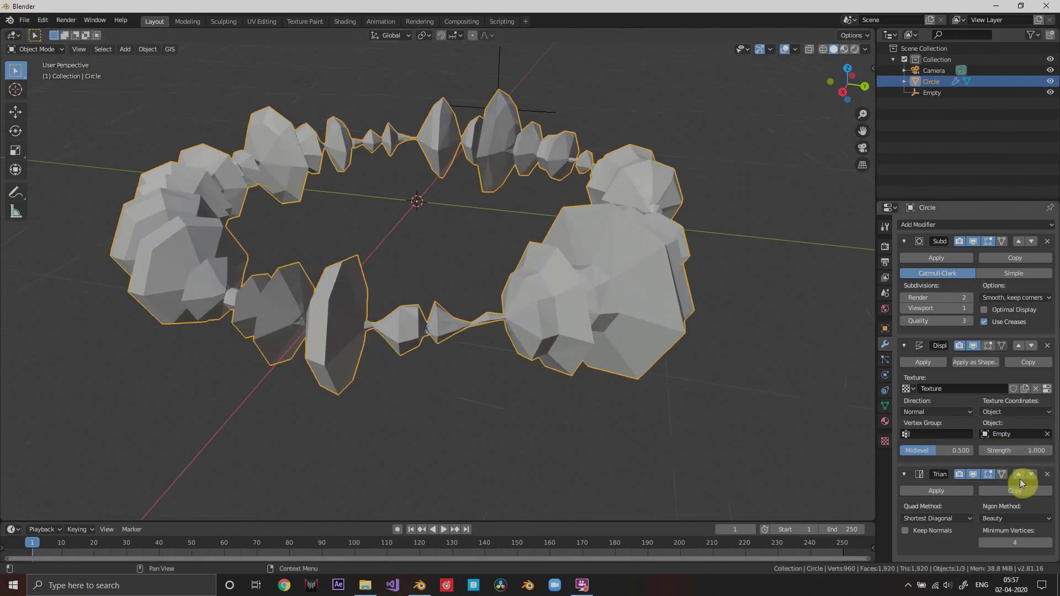
pyautogui.scroll(3, 662, 345)
pyautogui.scroll(-5, 640, 286)
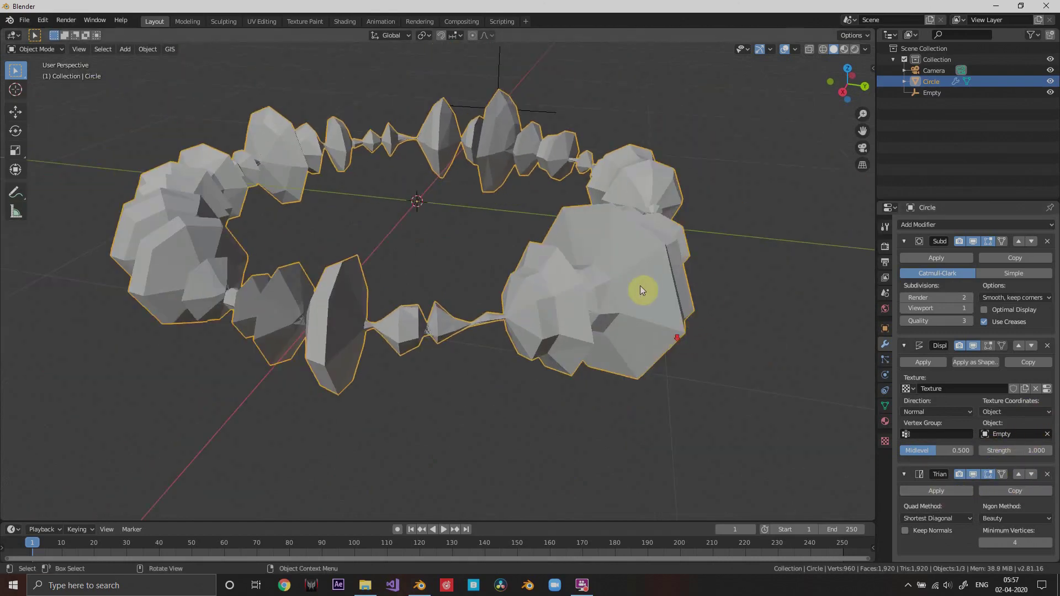
pyautogui.scroll(5, 628, 283)
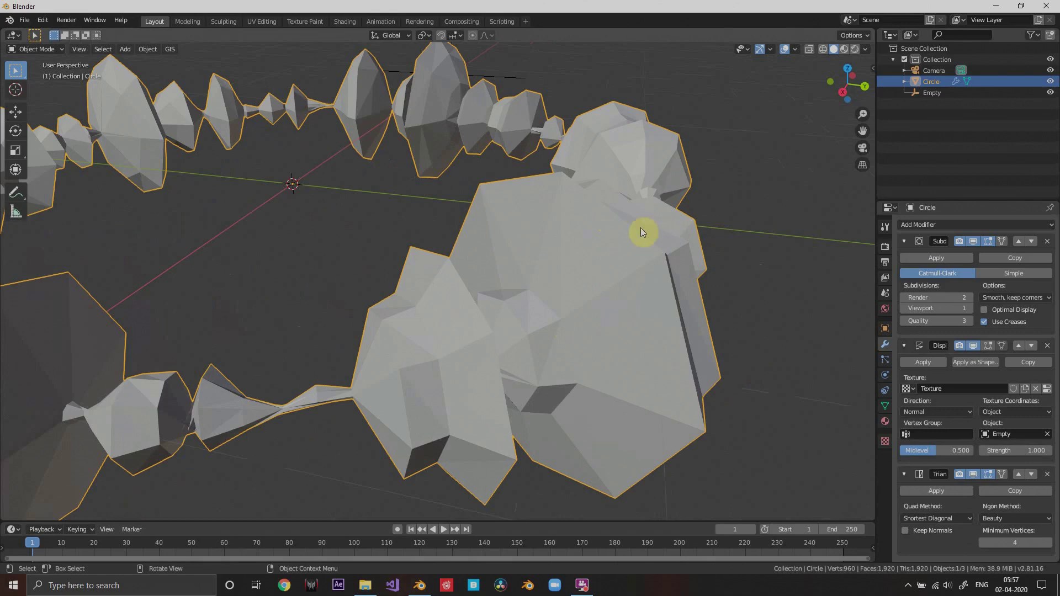
pyautogui.scroll(-5, 607, 232)
# Add a Wireframe modifier to the ring
pyautogui.moveTo(597, 253); pyautogui.dragTo(578, 292, button='middle')
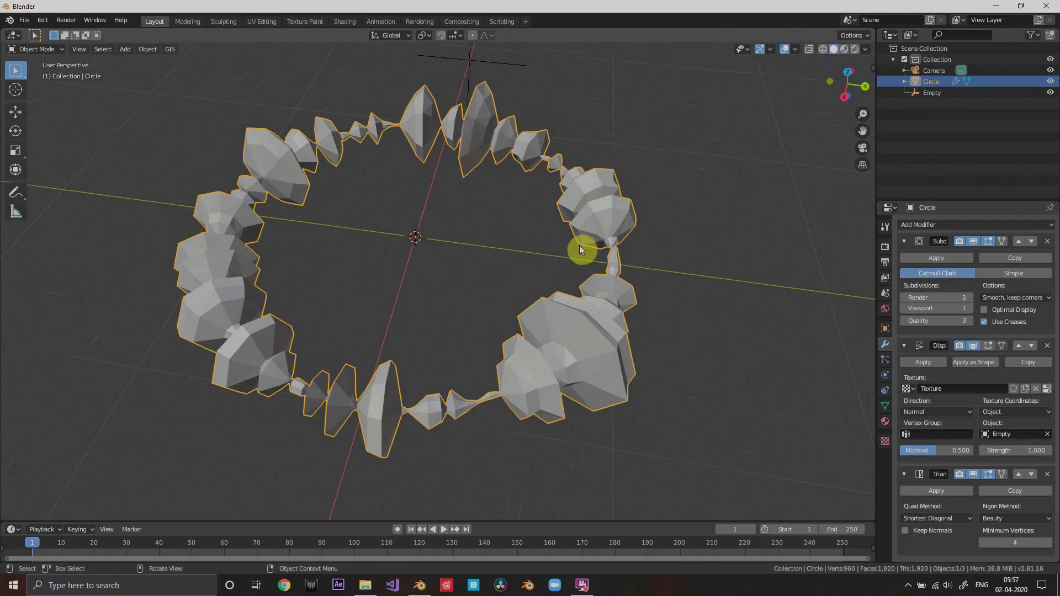
pyautogui.moveTo(579, 245); pyautogui.dragTo(596, 307, button='middle')
pyautogui.scroll(-1, 567, 270)
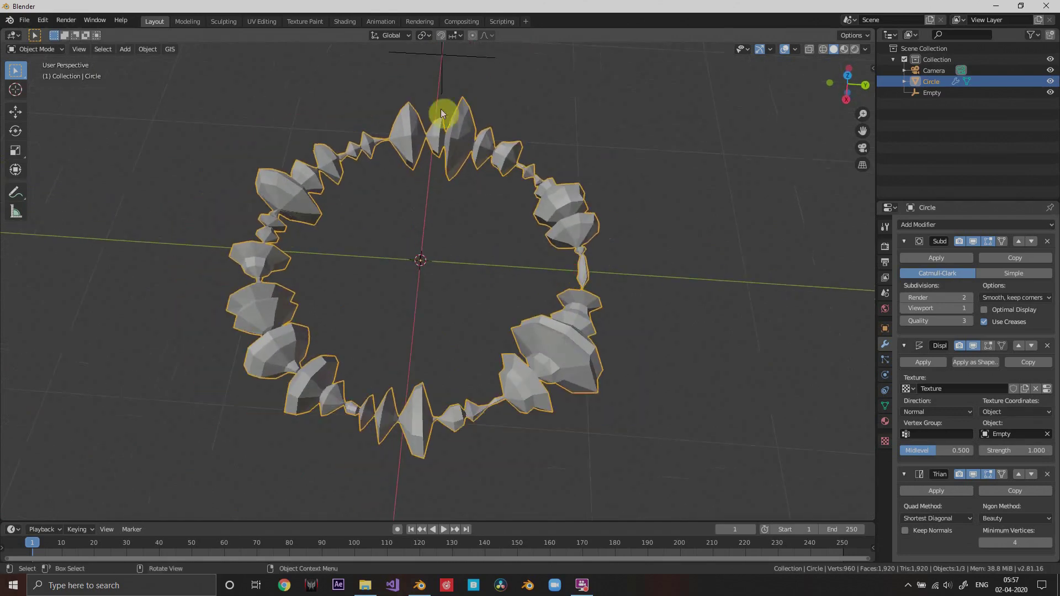
pyautogui.click(977, 225)
pyautogui.click(839, 431)
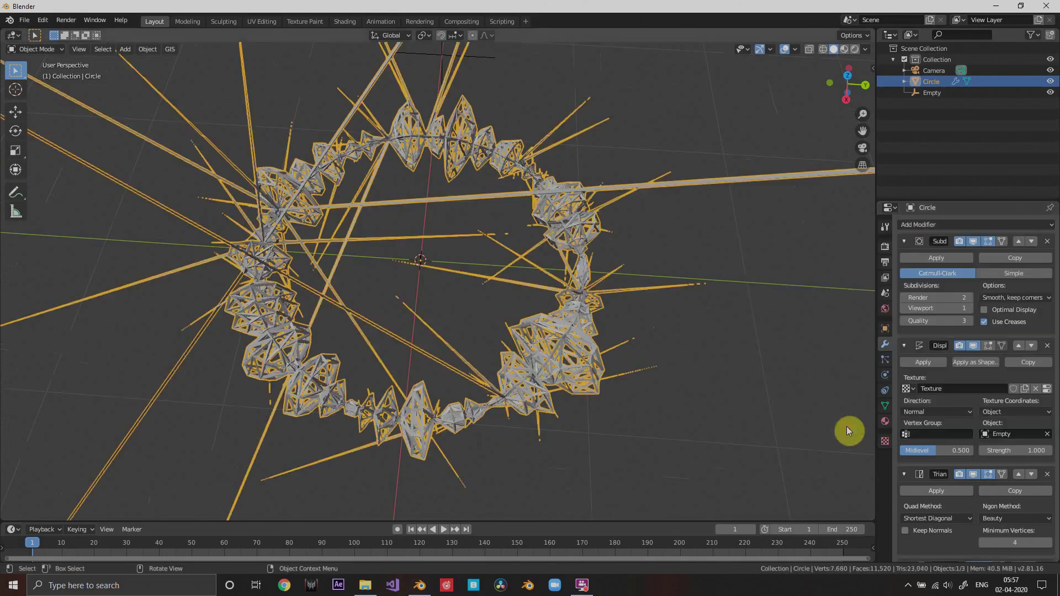
pyautogui.moveTo(846, 426); pyautogui.dragTo(663, 313, button='middle')
pyautogui.scroll(3, 660, 319)
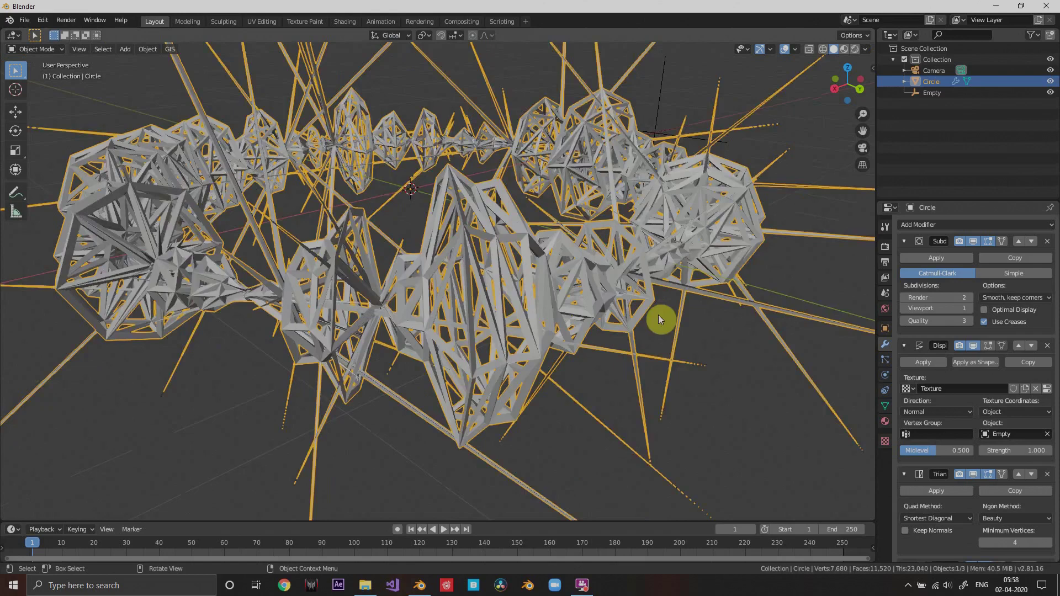
pyautogui.scroll(-6, 658, 315)
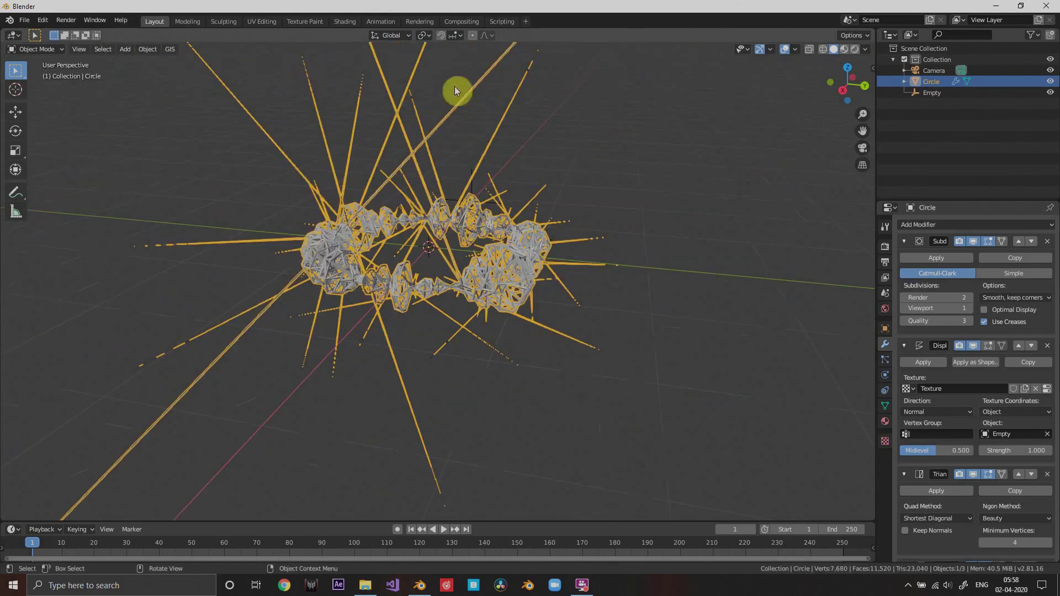
# Turn off Even Thickness in the ring's Wireframe modifier
pyautogui.scroll(5, 519, 290)
pyautogui.moveTo(597, 290); pyautogui.dragTo(568, 301, button='middle')
pyautogui.scroll(-5, 1031, 439)
pyautogui.scroll(-1, 658, 267)
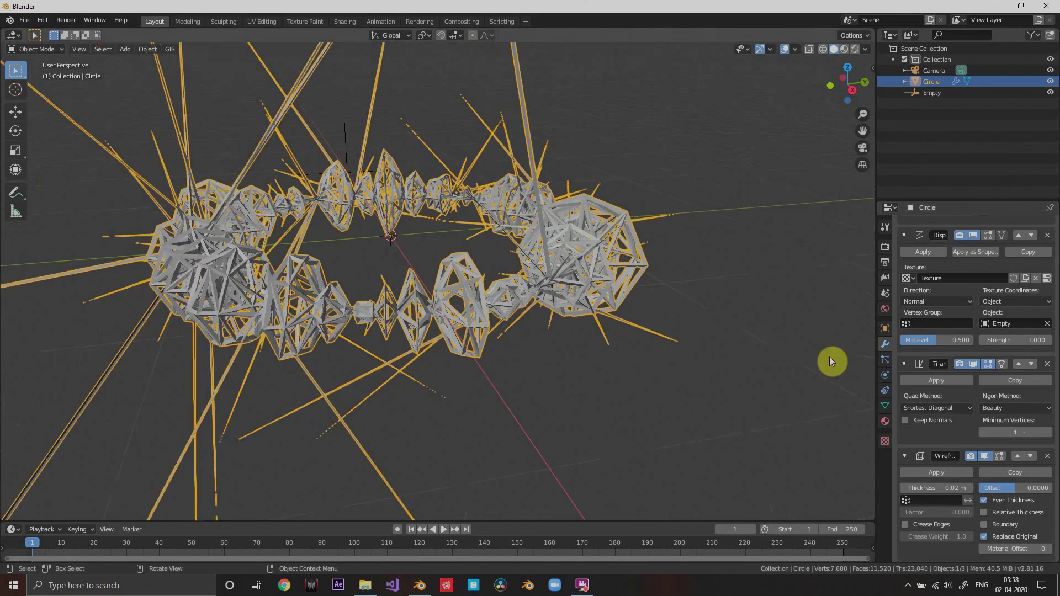
pyautogui.click(985, 501)
pyautogui.scroll(-3, 558, 282)
pyautogui.moveTo(558, 283); pyautogui.dragTo(503, 338, button='middle')
pyautogui.scroll(4, 530, 339)
pyautogui.scroll(-2, 554, 335)
pyautogui.moveTo(568, 320); pyautogui.dragTo(592, 273, button='middle')
pyautogui.scroll(4, 593, 273)
pyautogui.scroll(-4, 592, 272)
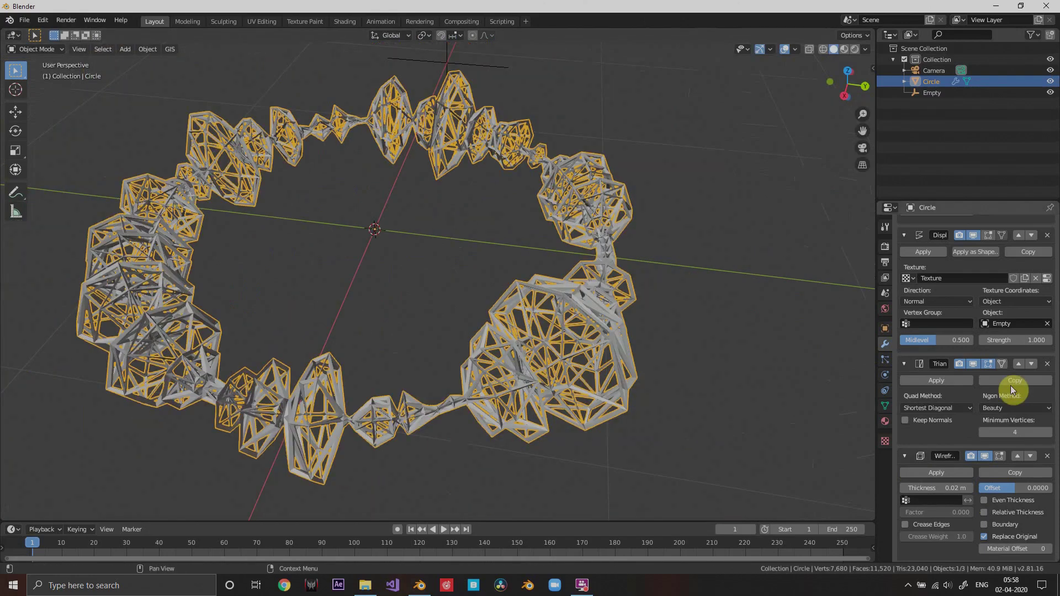
# Hide the Subdivision Surface modifier's effect in the viewport and remove that modifier from the ring
pyautogui.scroll(5, 1013, 391)
pyautogui.moveTo(667, 321); pyautogui.dragTo(734, 309, button='middle')
pyautogui.click(978, 242)
pyautogui.moveTo(553, 287); pyautogui.dragTo(624, 277, button='middle')
pyautogui.click(1048, 242)
pyautogui.moveTo(565, 357); pyautogui.dragTo(543, 317, button='middle')
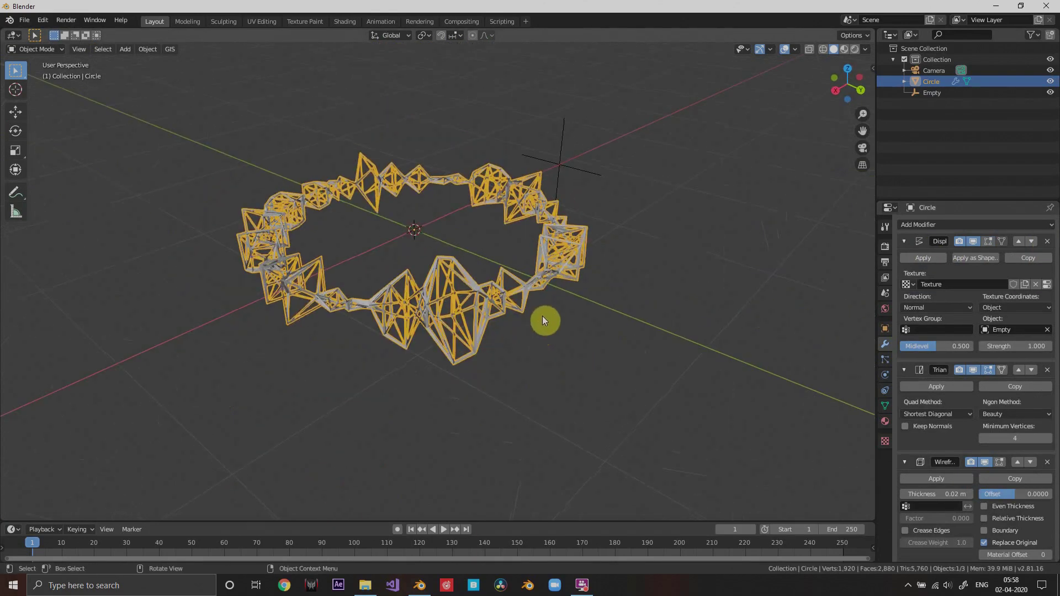
# Try moving the empty and then the ring to test how the wireframe displacement changes
pyautogui.click(561, 171)
pyautogui.moveTo(570, 175); pyautogui.dragTo(587, 219, button='middle')
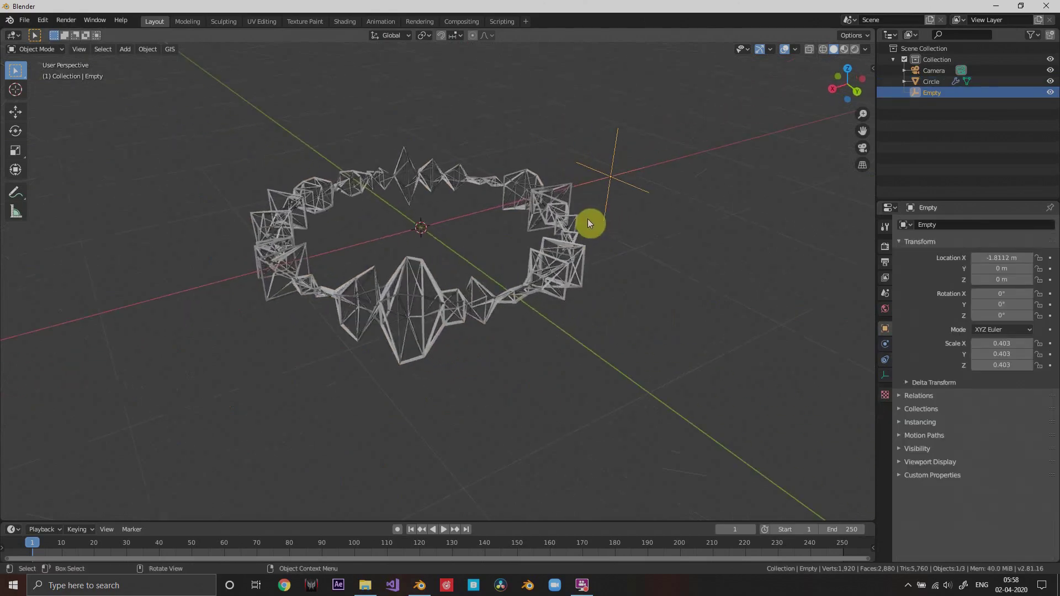
pyautogui.press('g')
pyautogui.rightClick(516, 271)
pyautogui.click(532, 267)
pyautogui.press('g')
pyautogui.rightClick(619, 274)
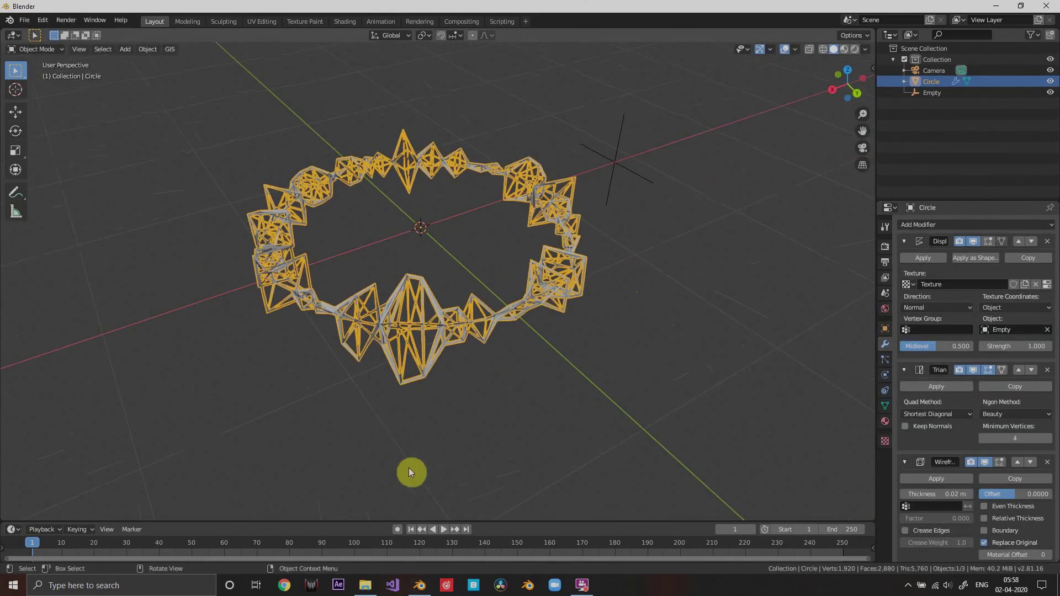
# Split off a new area beneath the 3D viewport and make it a Graph Editor
pyautogui.moveTo(526, 322); pyautogui.dragTo(566, 326, button='middle')
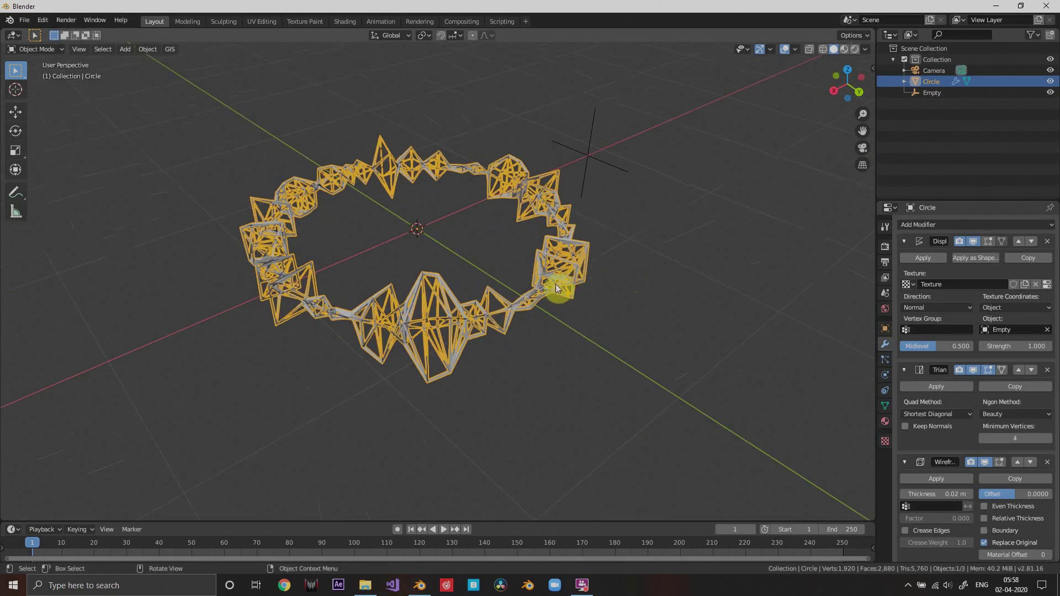
pyautogui.moveTo(8, 516); pyautogui.dragTo(16, 382)
pyautogui.click(16, 382)
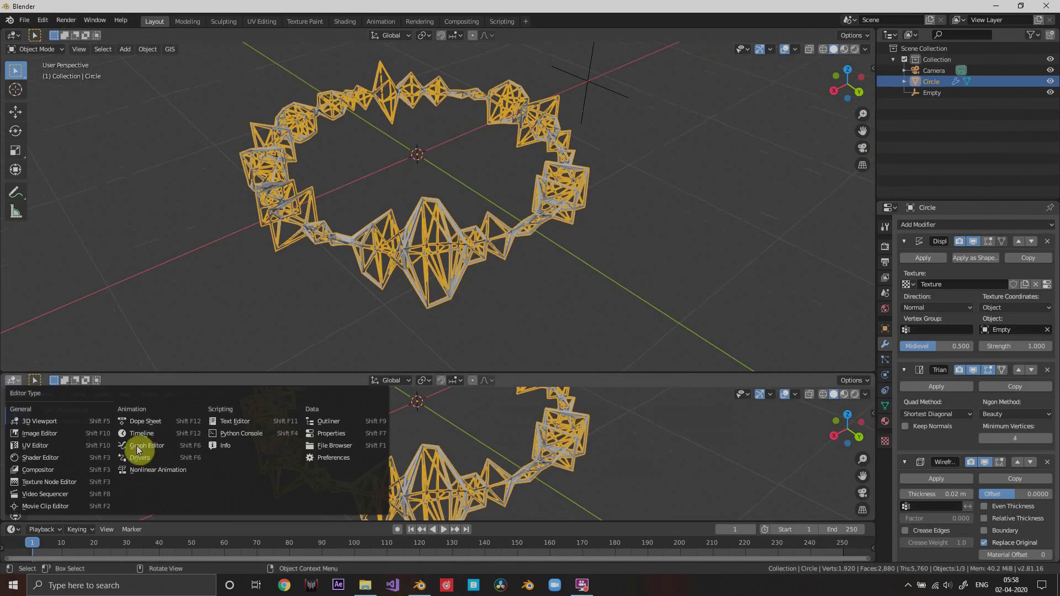
pyautogui.click(149, 447)
pyautogui.moveTo(534, 467); pyautogui.dragTo(481, 483, button='middle')
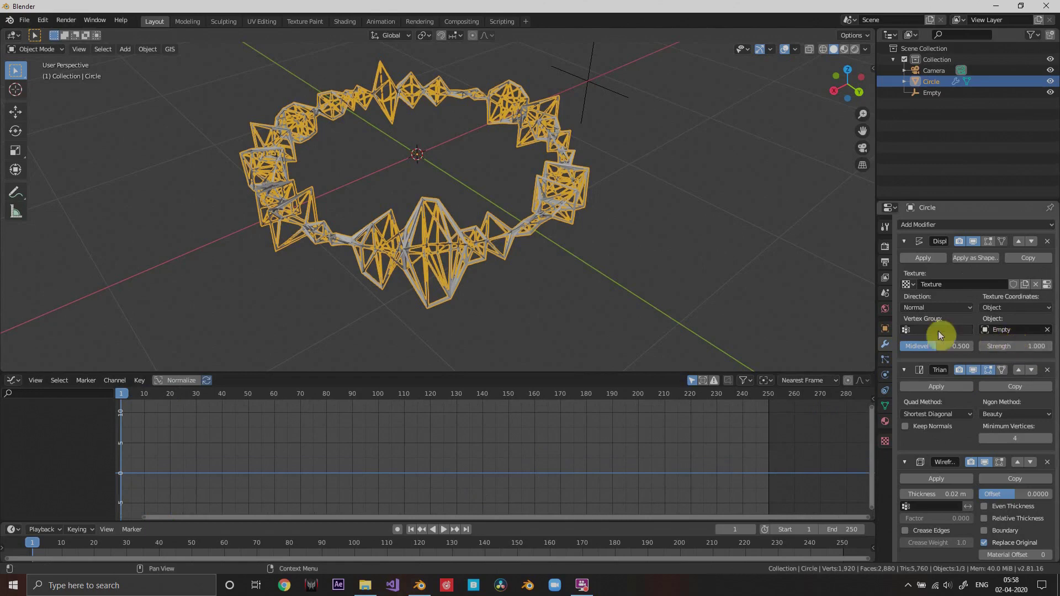
pyautogui.press('n')
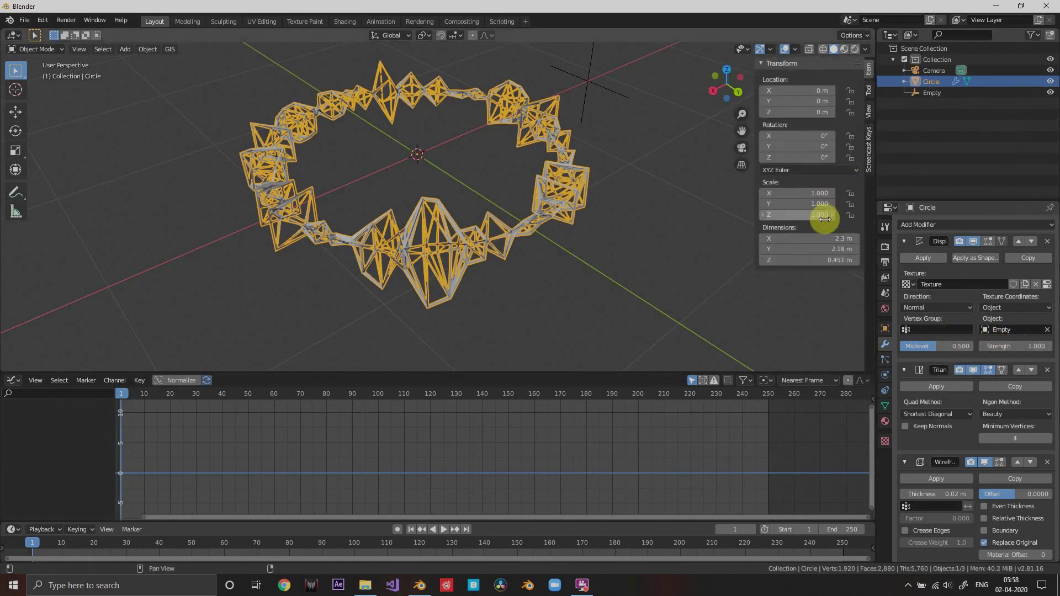
pyautogui.press('n')
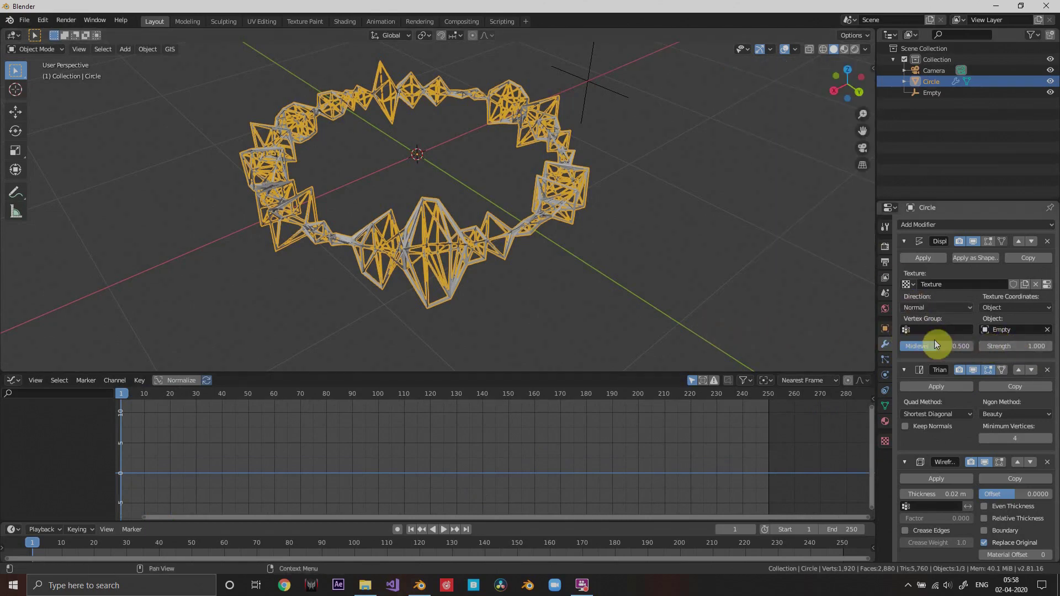
pyautogui.scroll(-3, 464, 429)
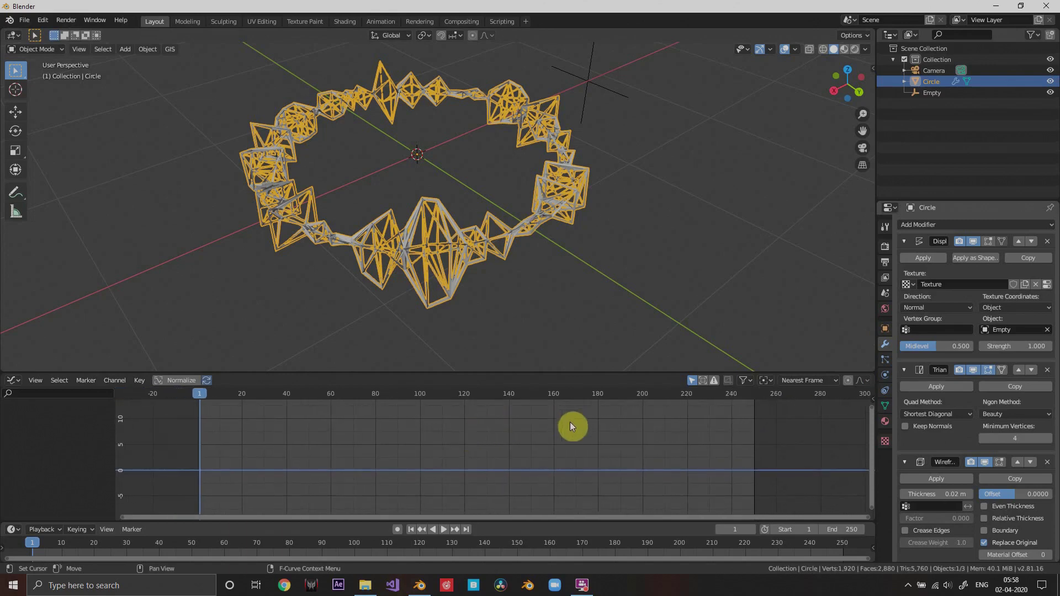
pyautogui.scroll(1, 570, 425)
pyautogui.moveTo(570, 436); pyautogui.dragTo(580, 423, button='middle')
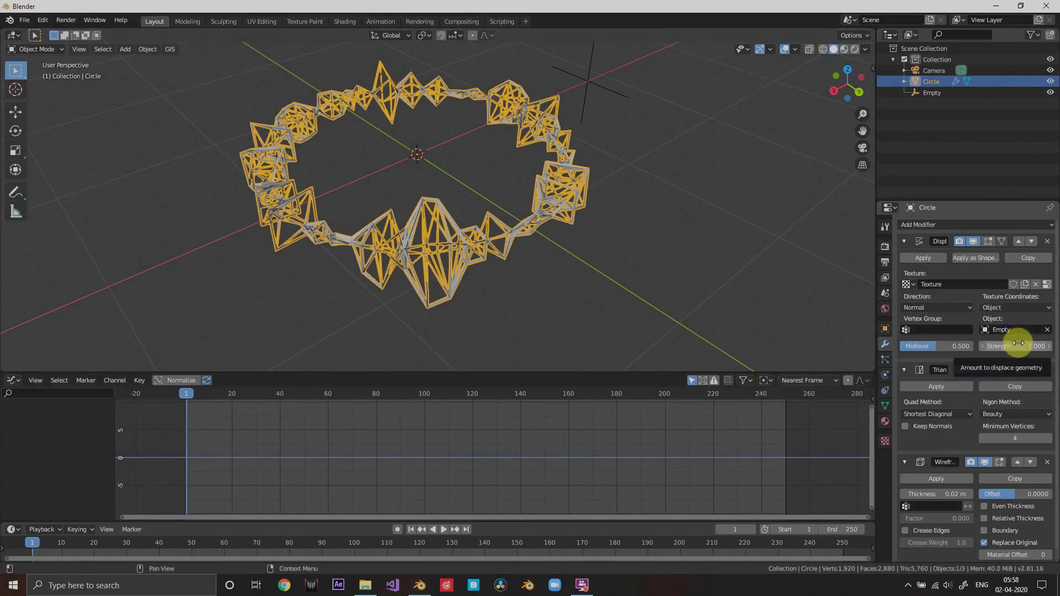
# Keyframe the Displace modifier's Strength of 1.000 on the ring at frame 1
pyautogui.press('i')
pyautogui.scroll(-2, 497, 410)
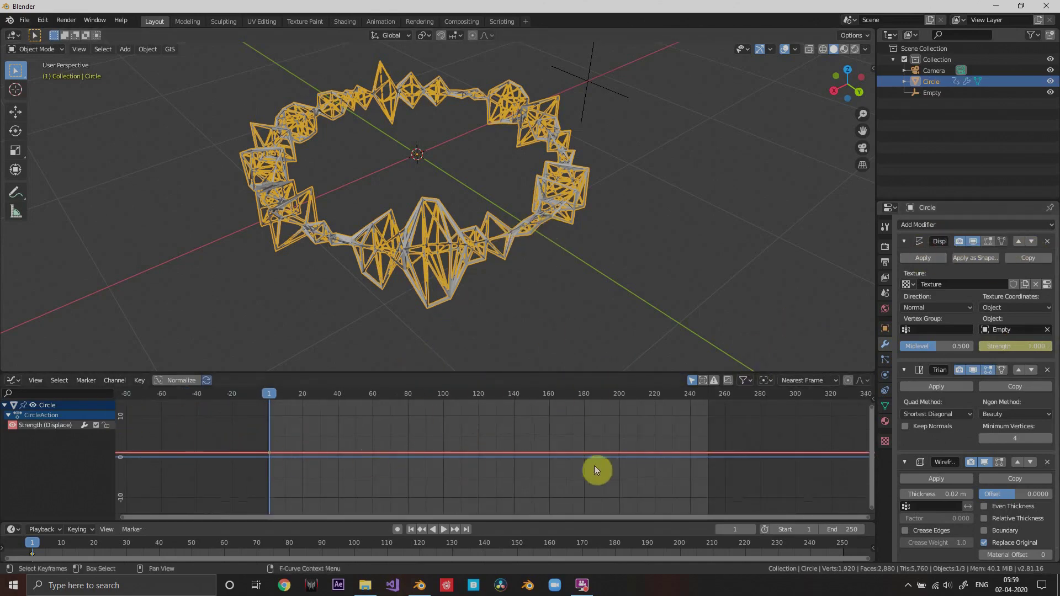
pyautogui.scroll(2, 384, 459)
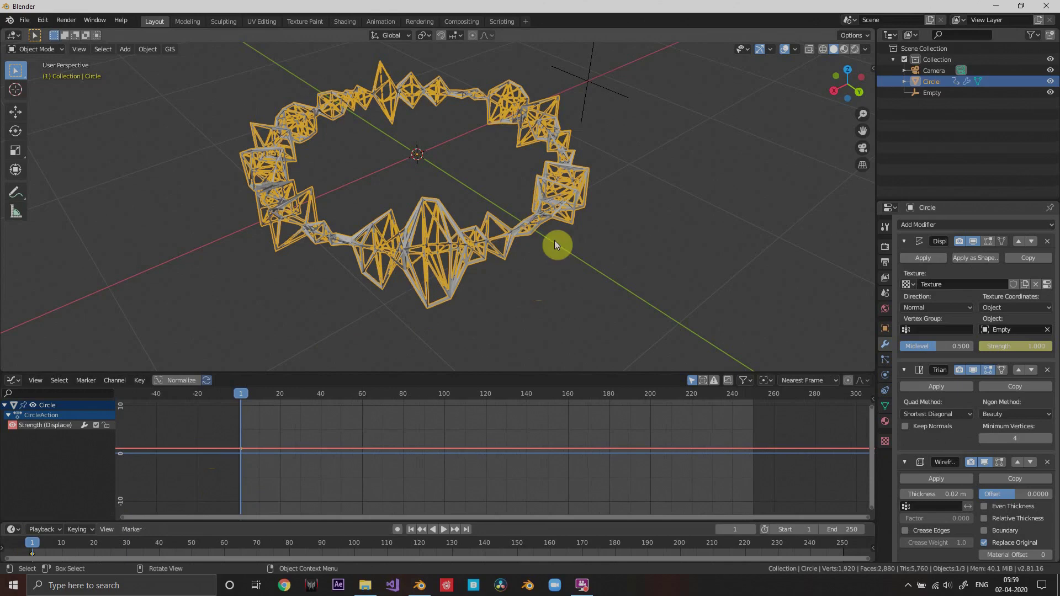
pyautogui.moveTo(556, 244); pyautogui.dragTo(545, 237, button='middle')
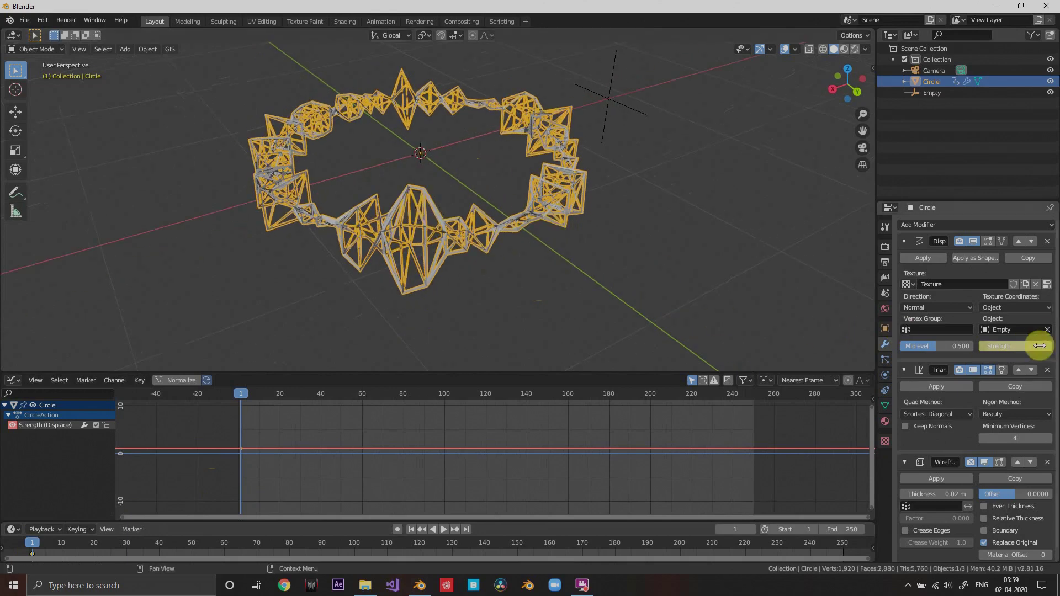
pyautogui.moveTo(469, 289); pyautogui.dragTo(483, 275, button='middle')
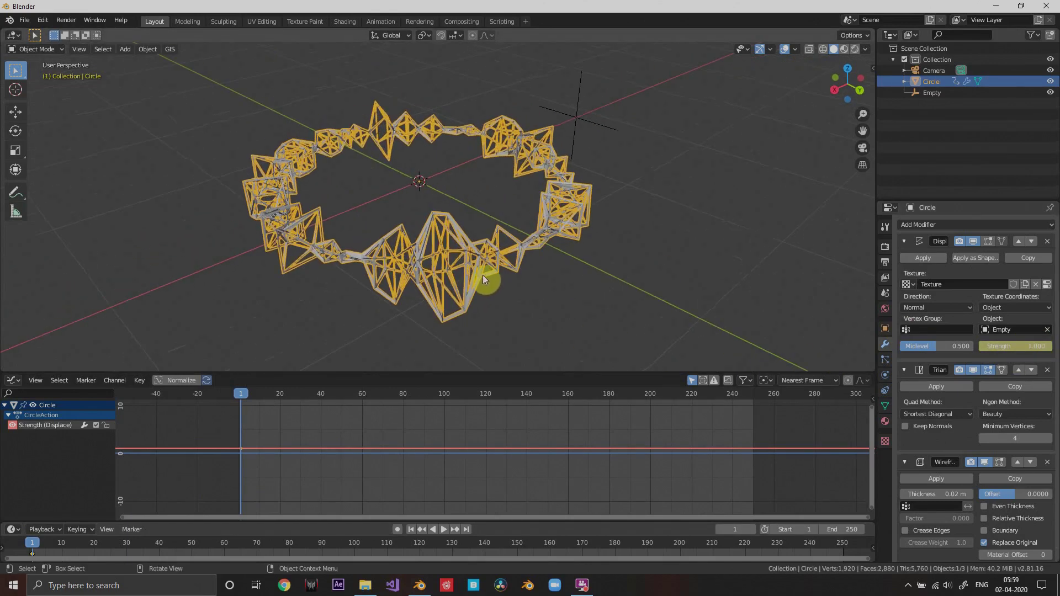
# Bake the sound file Simmering.mp3 from the Downloads folder to the Displace Strength F-curve, keeping the default bake settings
pyautogui.click(138, 382)
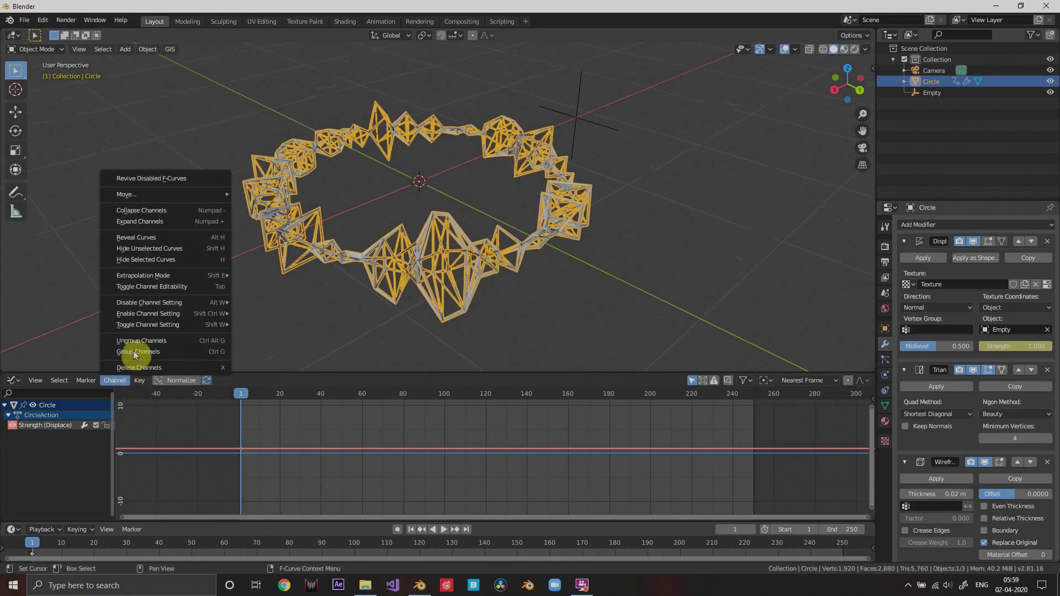
pyautogui.click(138, 380)
pyautogui.click(139, 380)
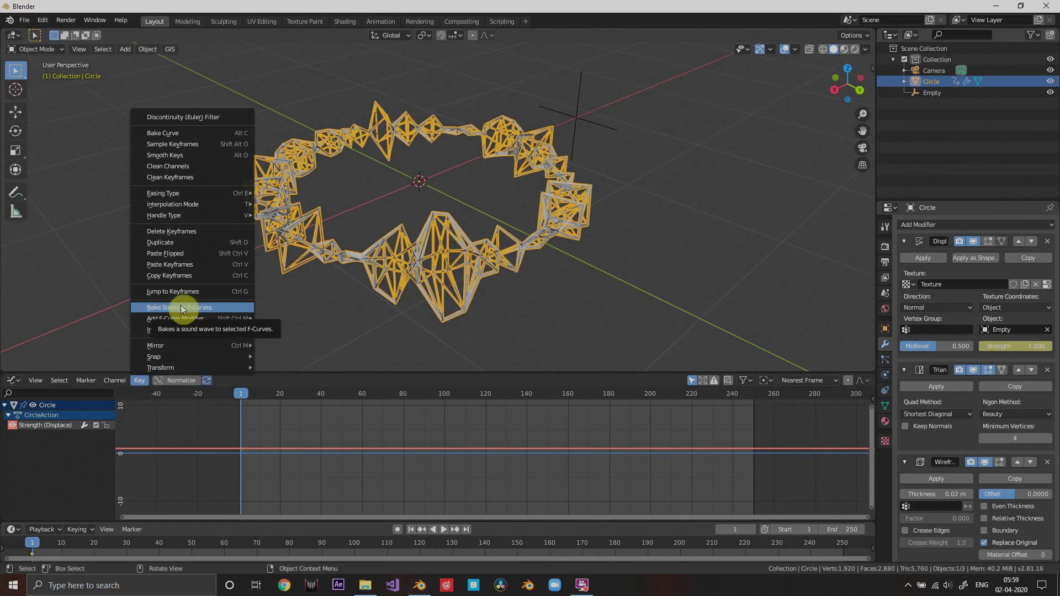
pyautogui.click(181, 308)
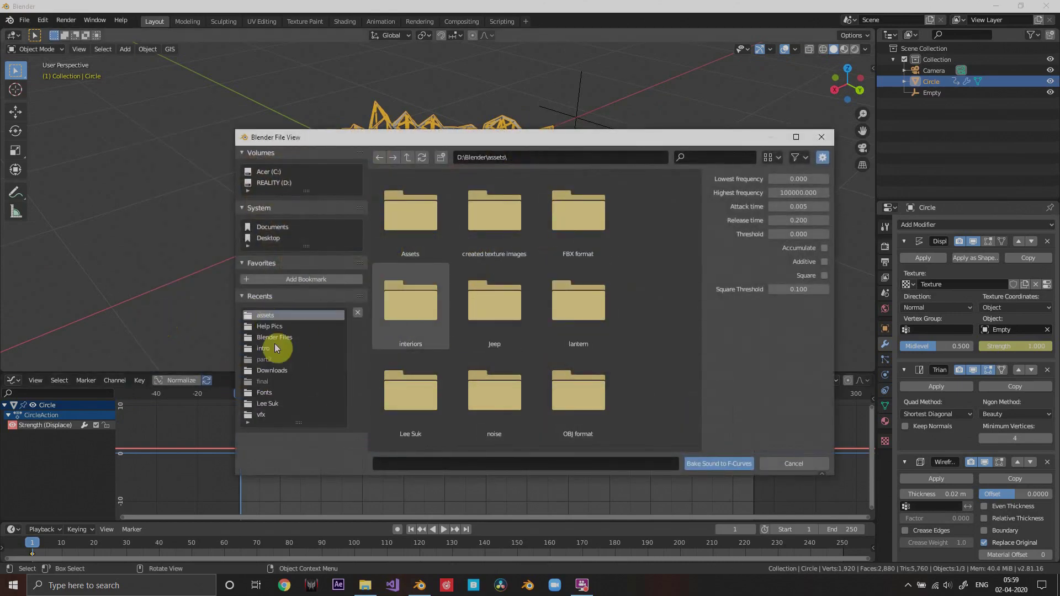
pyautogui.click(271, 370)
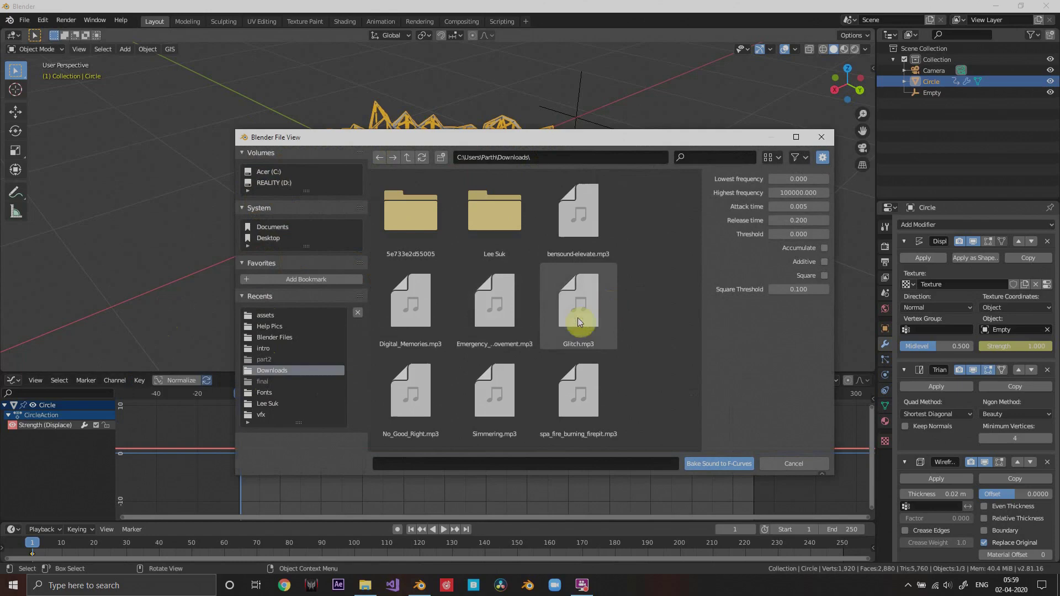
pyautogui.scroll(-2, 579, 284)
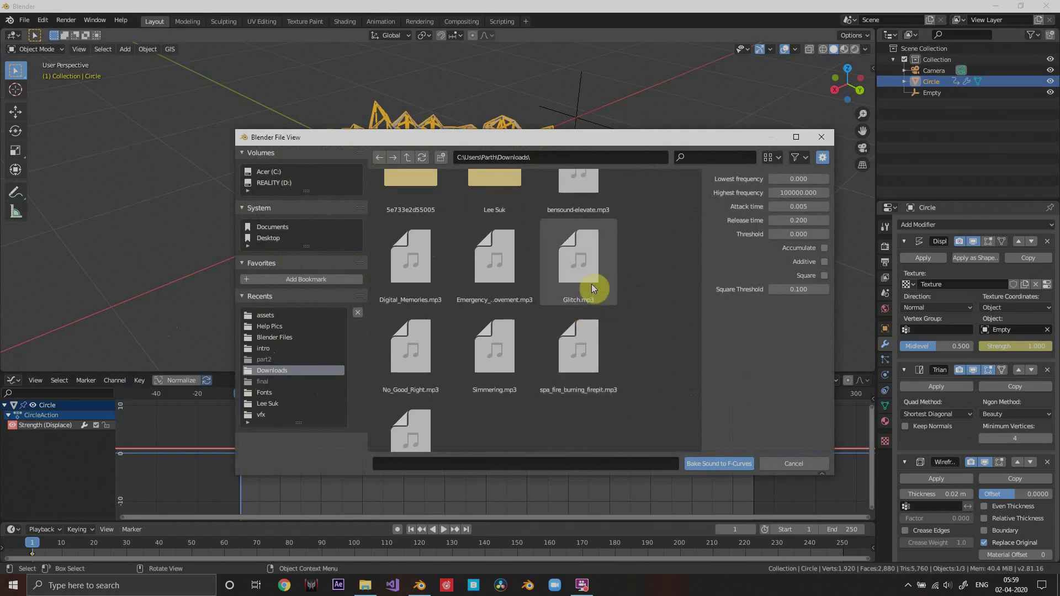
pyautogui.doubleClick(485, 356)
pyautogui.scroll(2, 430, 436)
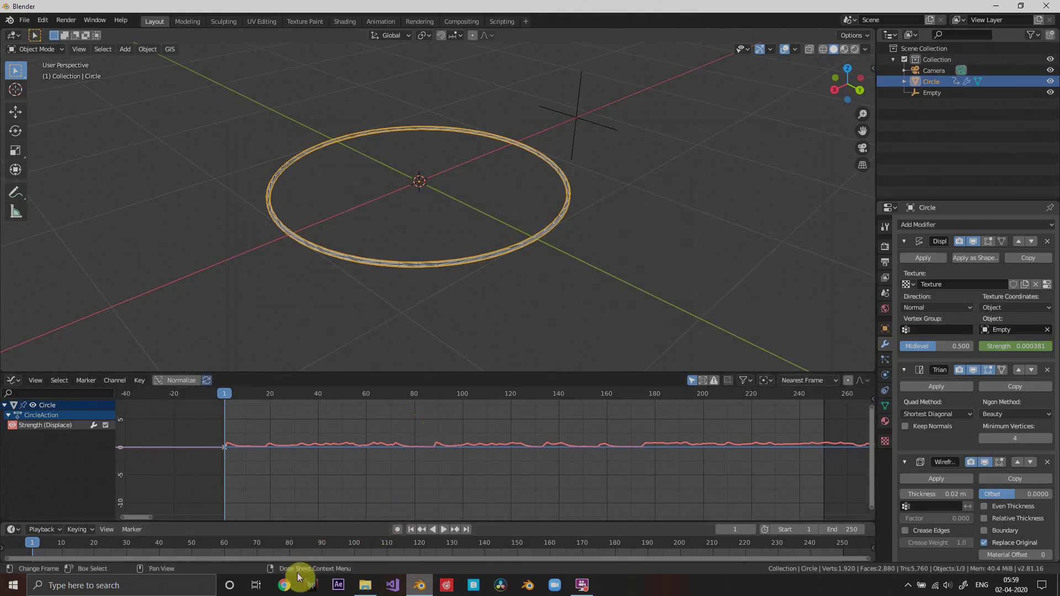
pyautogui.scroll(-2, 367, 486)
pyautogui.scroll(-1, 483, 489)
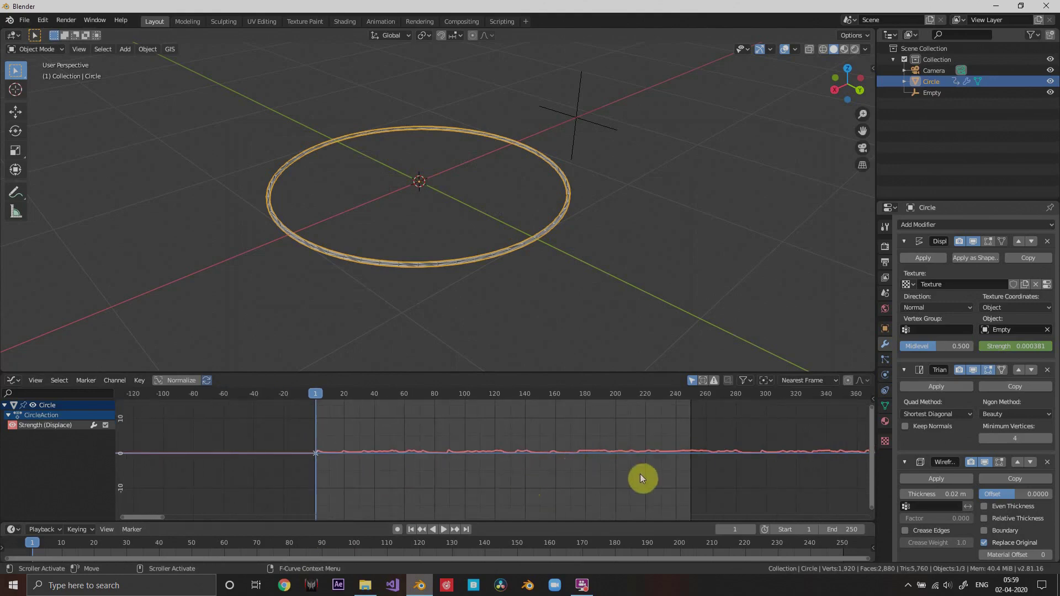
# Play the animation to watch the ring's displacement from several angles, and return to the first frame
pyautogui.moveTo(544, 279); pyautogui.dragTo(566, 279, button='middle')
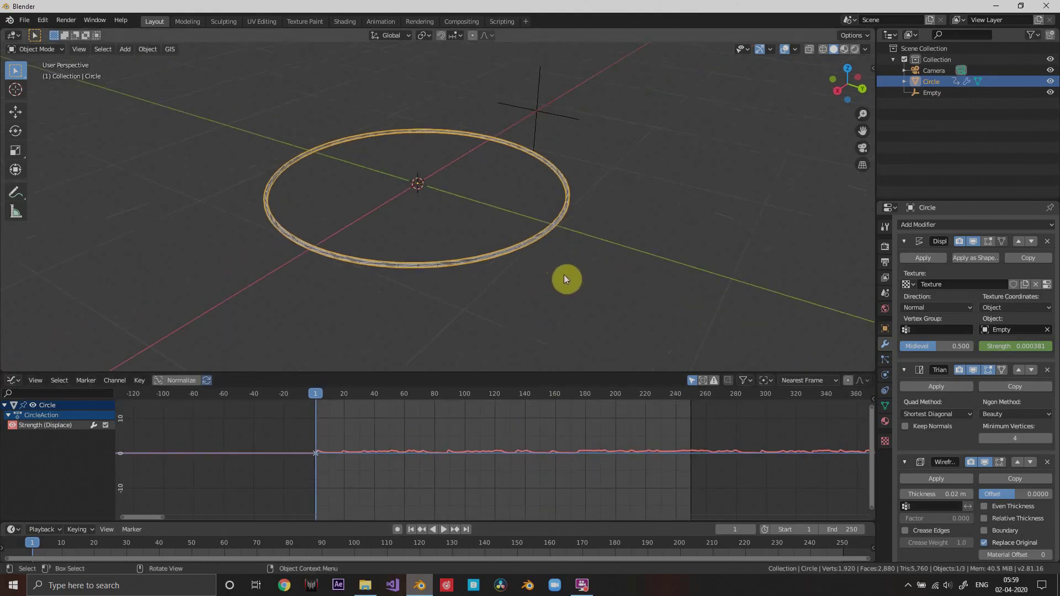
pyautogui.moveTo(480, 264); pyautogui.dragTo(519, 292, button='middle')
pyautogui.press('space')
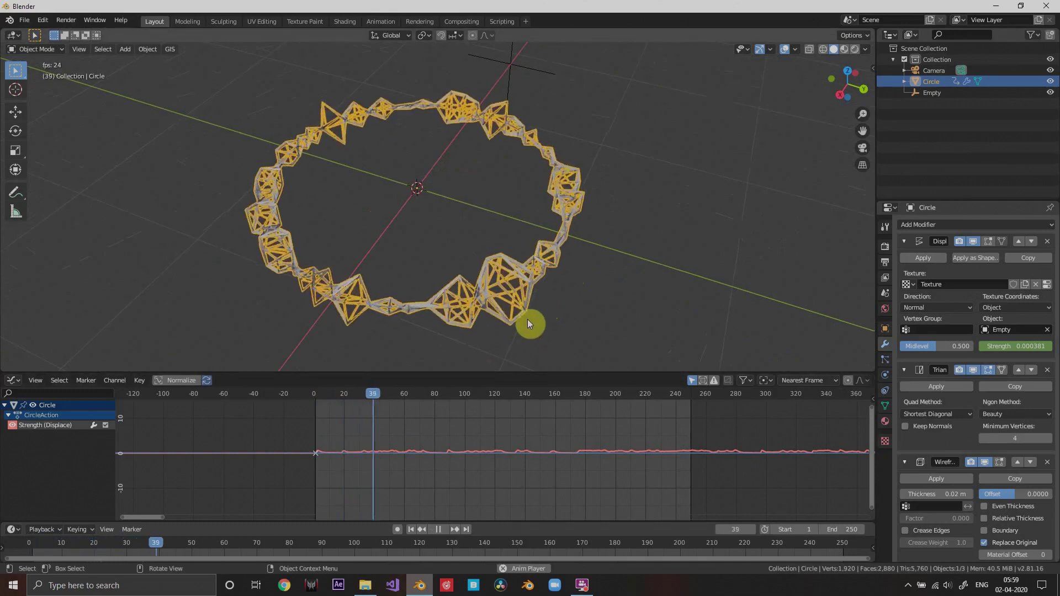
pyautogui.moveTo(529, 297); pyautogui.dragTo(530, 264, button='middle')
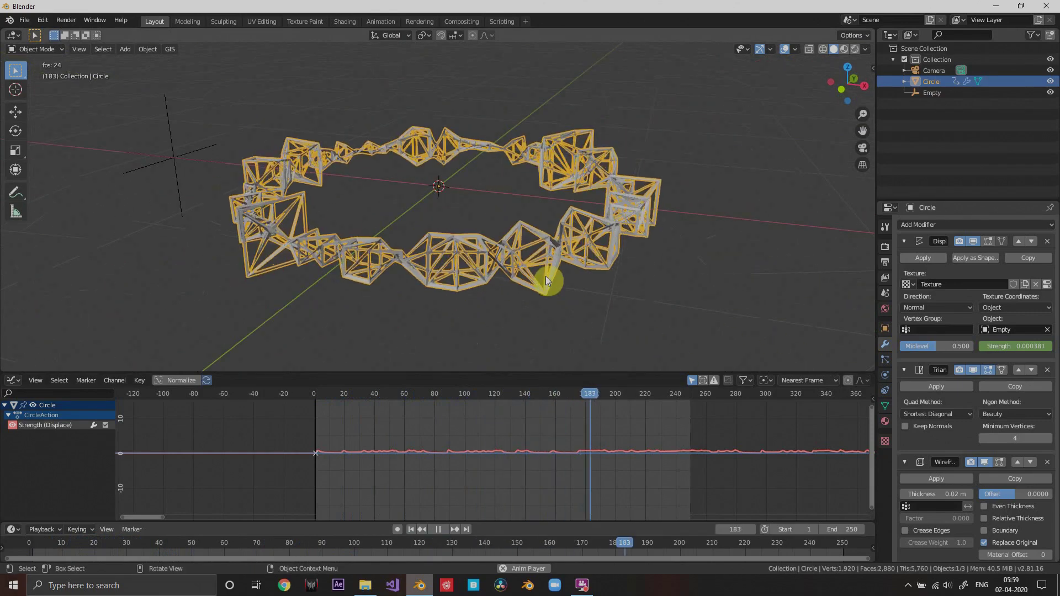
pyautogui.press('space')
pyautogui.click(411, 529)
pyautogui.scroll(-2, 518, 167)
pyautogui.moveTo(518, 157); pyautogui.dragTo(438, 345, button='middle')
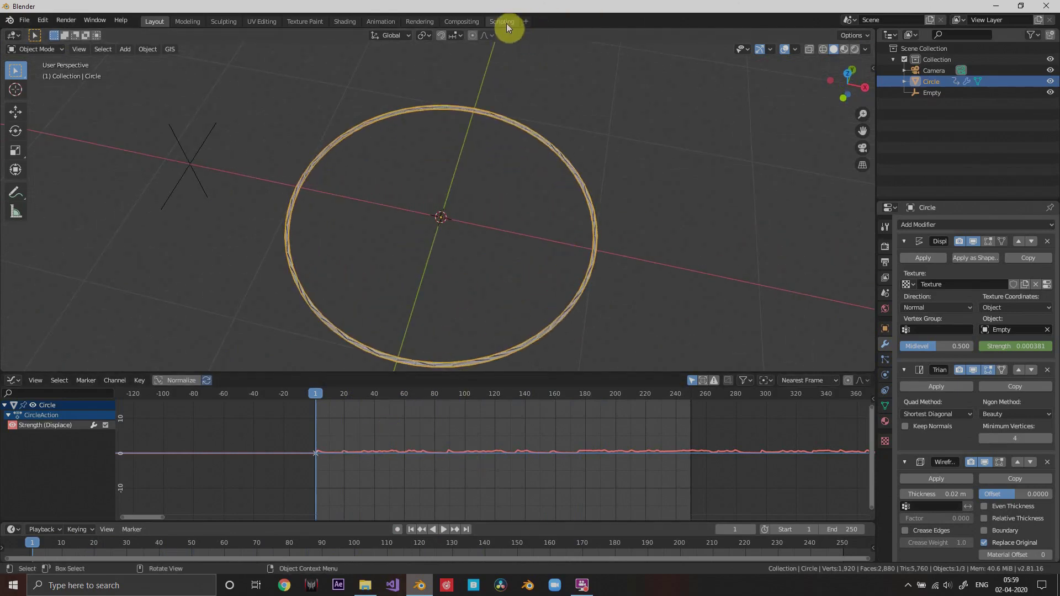
# Add a Video Editing workspace to the project
pyautogui.click(524, 21)
pyautogui.moveTo(514, 87)
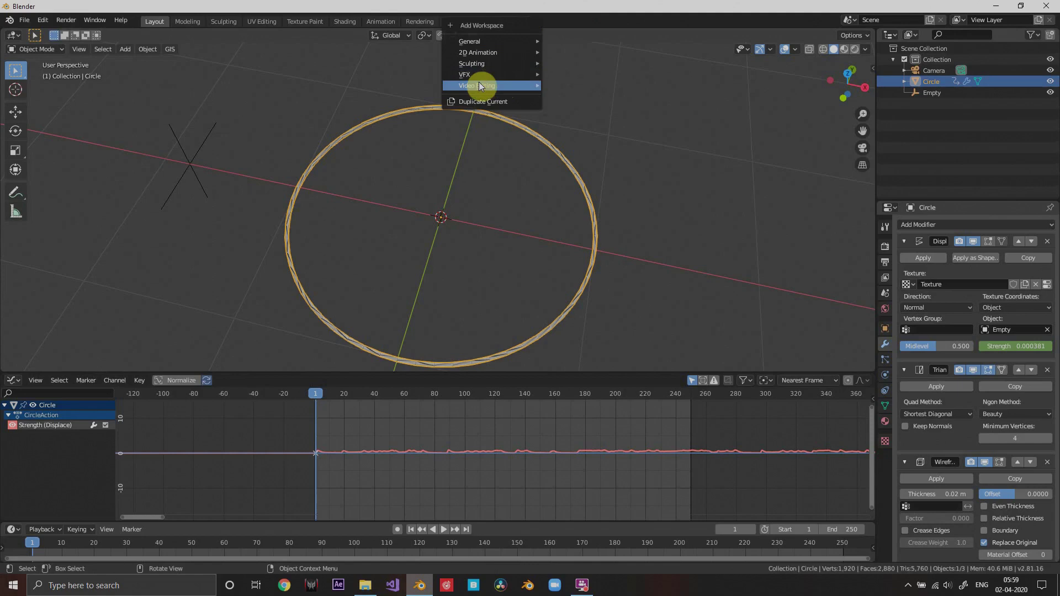
pyautogui.click(613, 96)
pyautogui.scroll(-5, 356, 375)
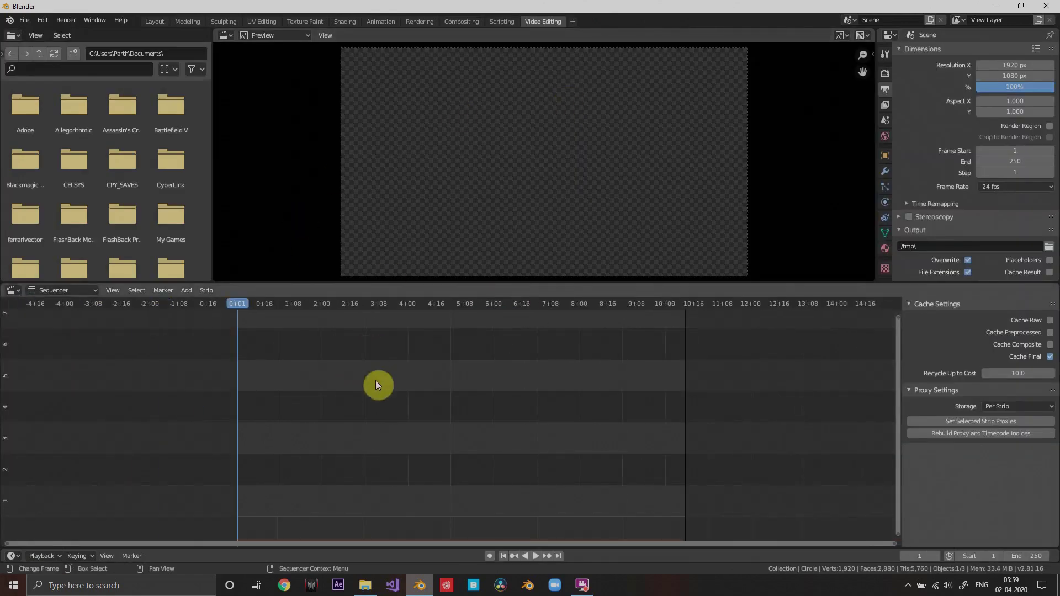
# Add Simmering.mp3 from the Downloads folder as a sound strip in the Sequencer at frame 1
pyautogui.hotkey('shift', 'a')
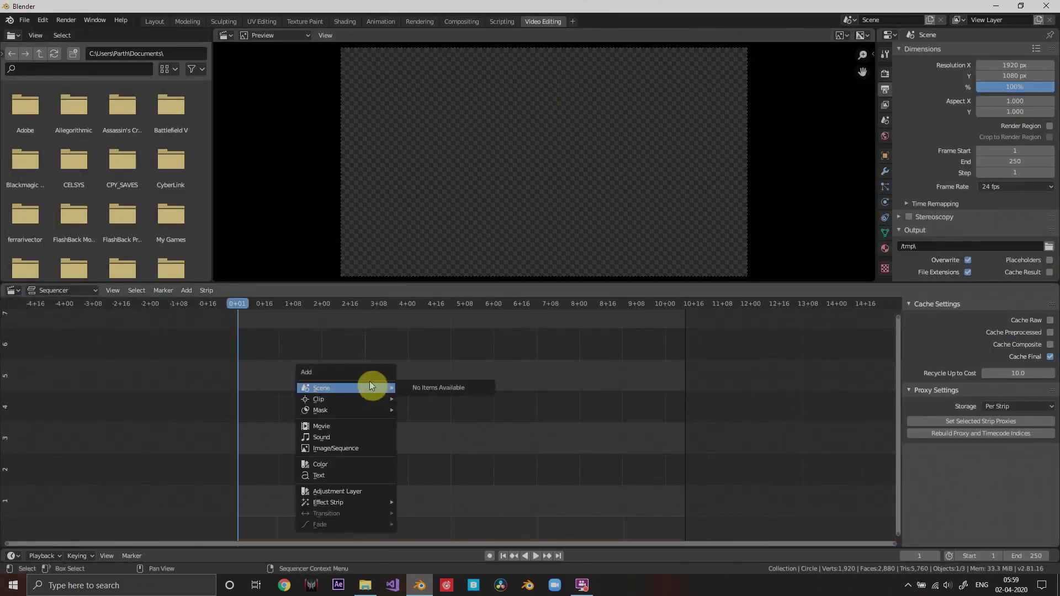
pyautogui.click(338, 436)
pyautogui.click(263, 316)
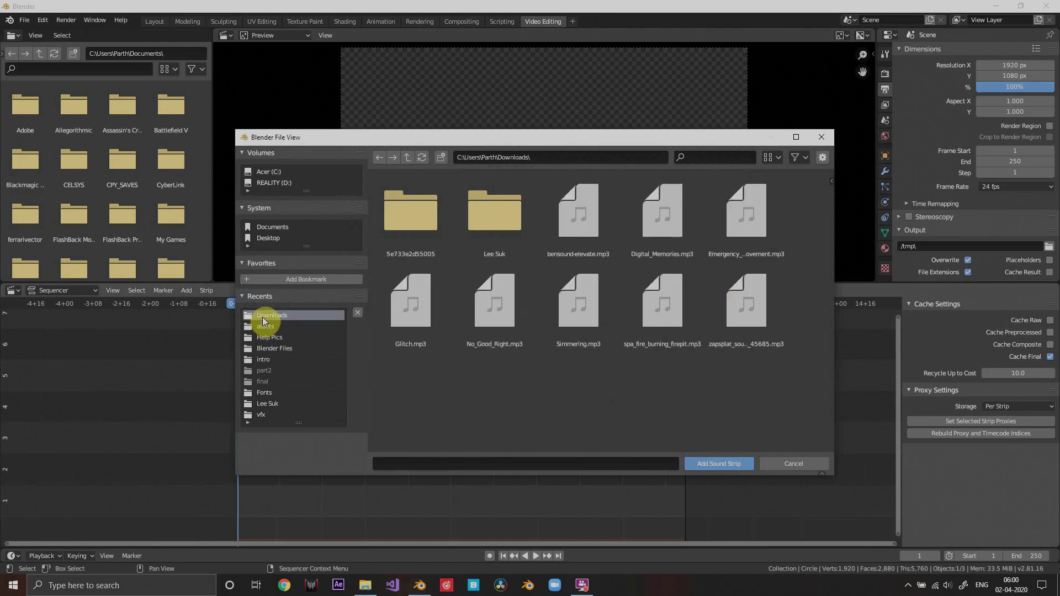
pyautogui.doubleClick(581, 314)
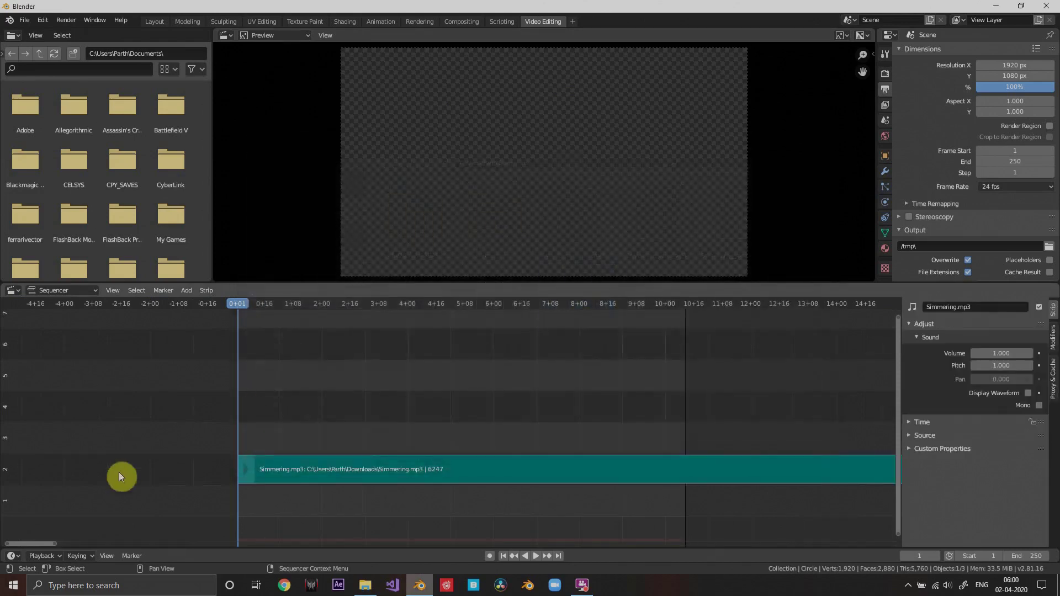
# Play the animation with its sound in the Layout workspace and lower the system's speaker volume
pyautogui.click(154, 22)
pyautogui.press('space')
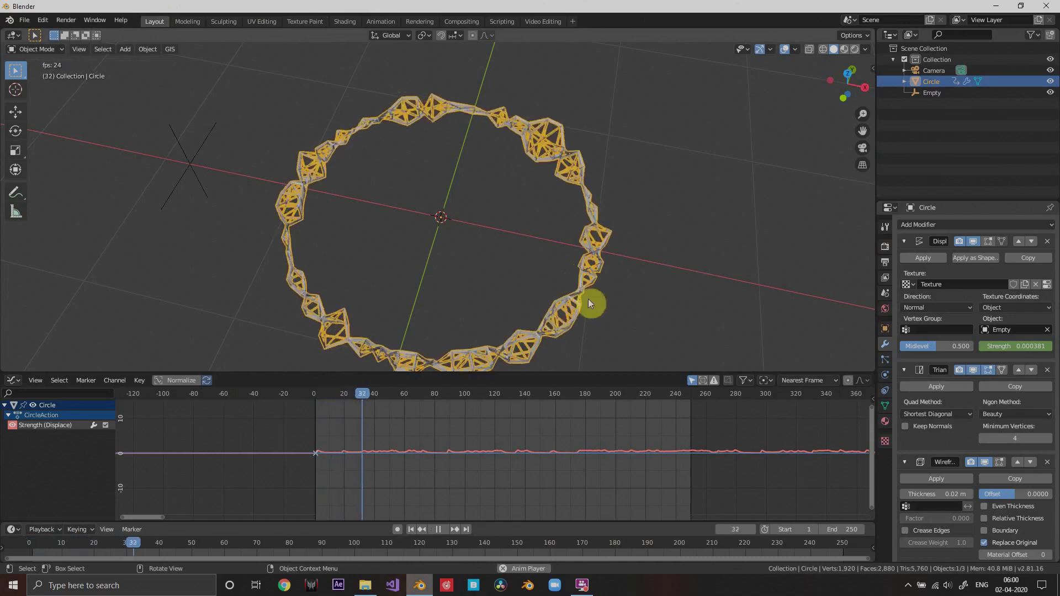
pyautogui.click(948, 585)
pyautogui.click(998, 558)
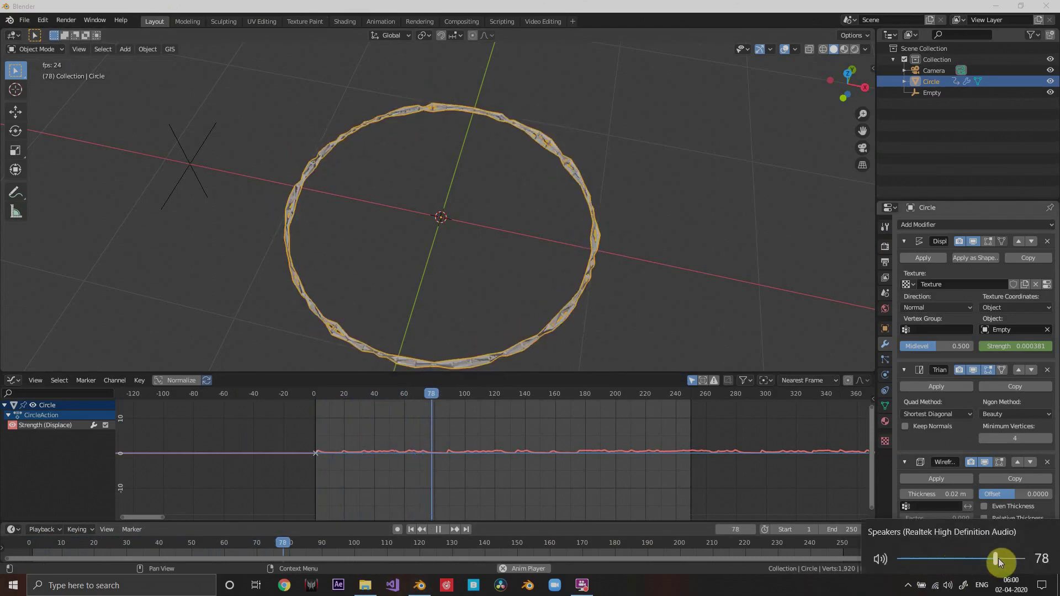
pyautogui.moveTo(999, 559); pyautogui.dragTo(910, 553)
pyautogui.click(946, 585)
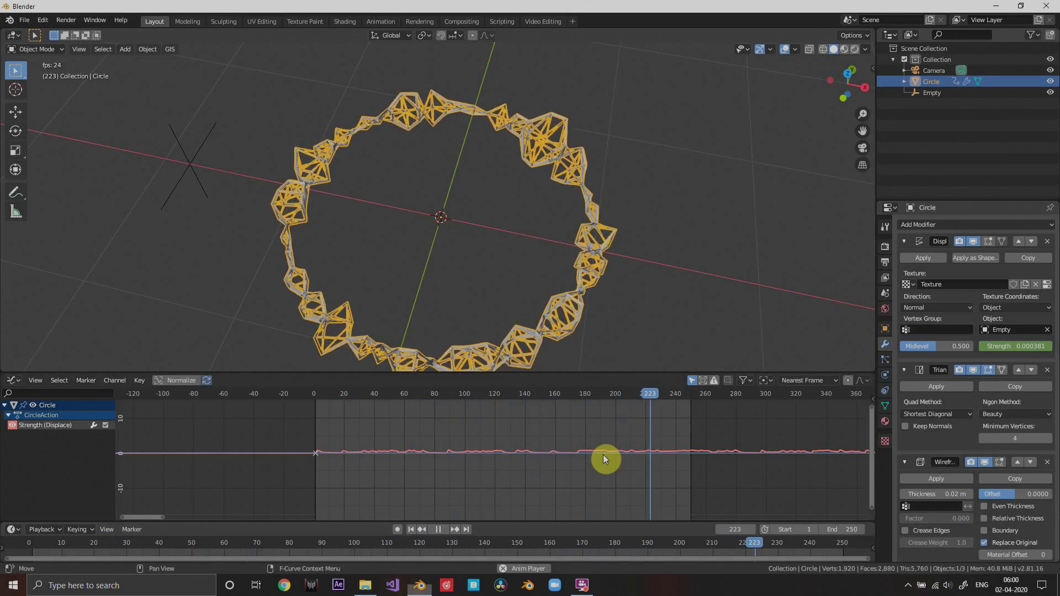
# Stop the playback and scrub the timeline to frame 122
pyautogui.press('space')
pyautogui.moveTo(757, 549); pyautogui.dragTo(426, 469)
pyautogui.scroll(-3, 481, 268)
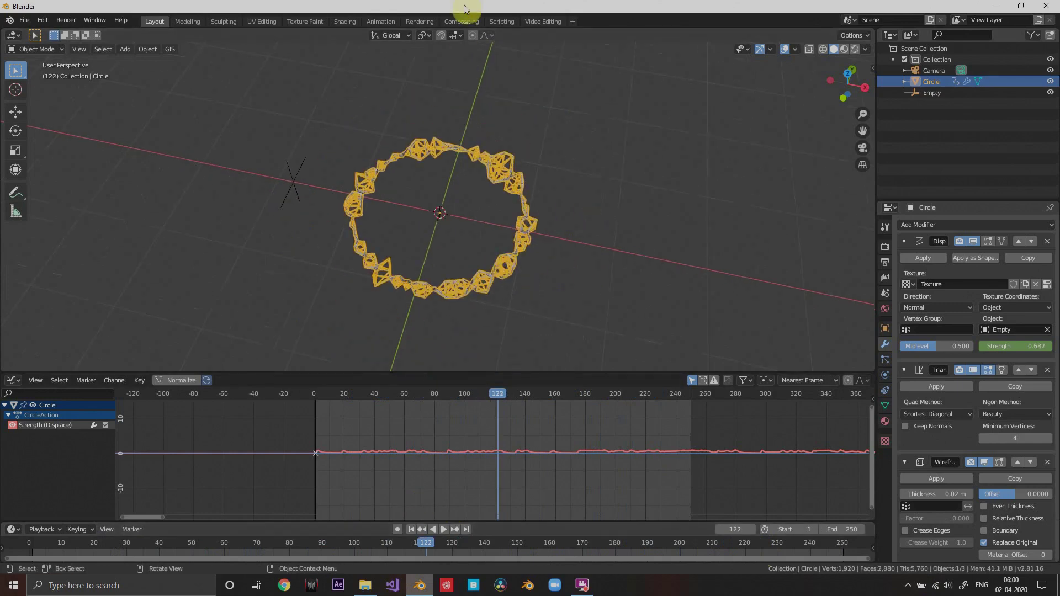
# Delete the Simmering.mp3 sound strip from the Video Editing workspace's Sequencer and return to the Layout workspace
pyautogui.click(543, 21)
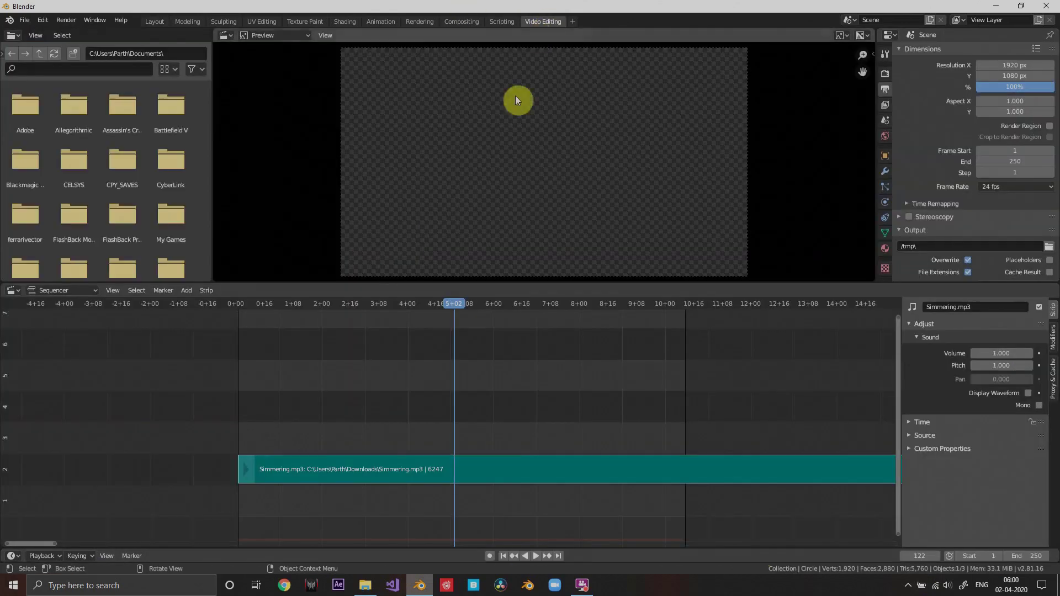
pyautogui.press('x')
pyautogui.click(555, 466)
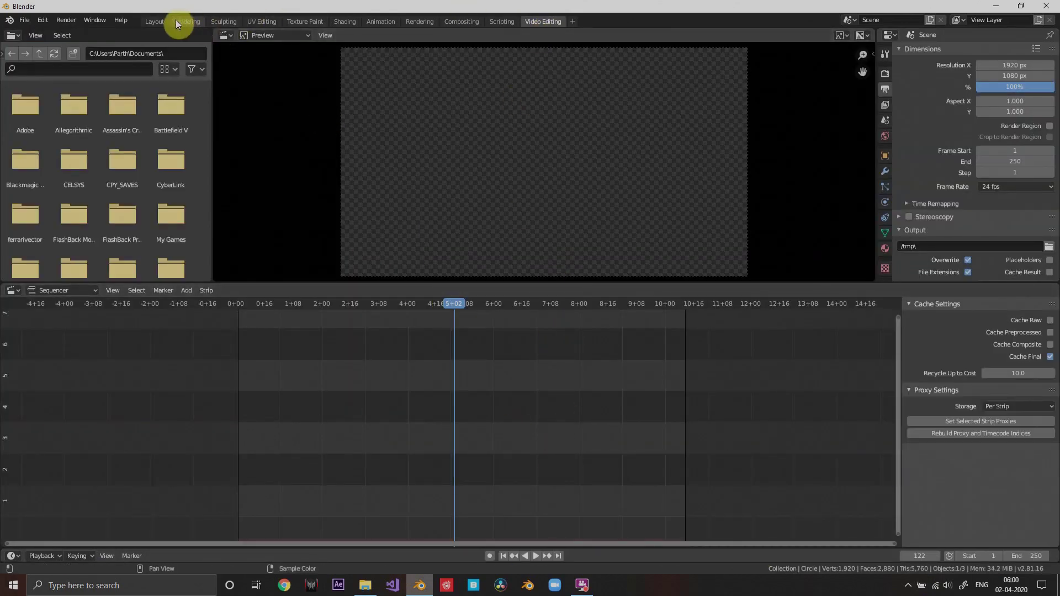
pyautogui.click(156, 21)
# Play the animation without sound and examine the ring's deformation in perspective and from the top view
pyautogui.scroll(-2, 486, 212)
pyautogui.moveTo(486, 213); pyautogui.dragTo(525, 219, button='middle')
pyautogui.scroll(4, 607, 235)
pyautogui.keyDown('shift'); pyautogui.moveTo(647, 244); pyautogui.dragTo(605, 224, button='middle'); pyautogui.keyUp('shift')
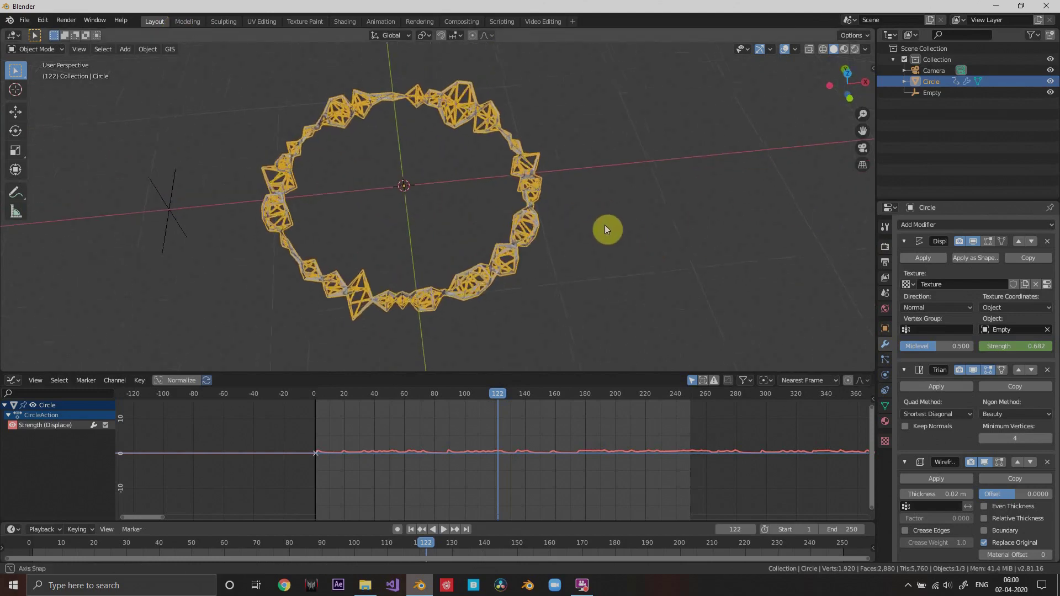
pyautogui.press('space')
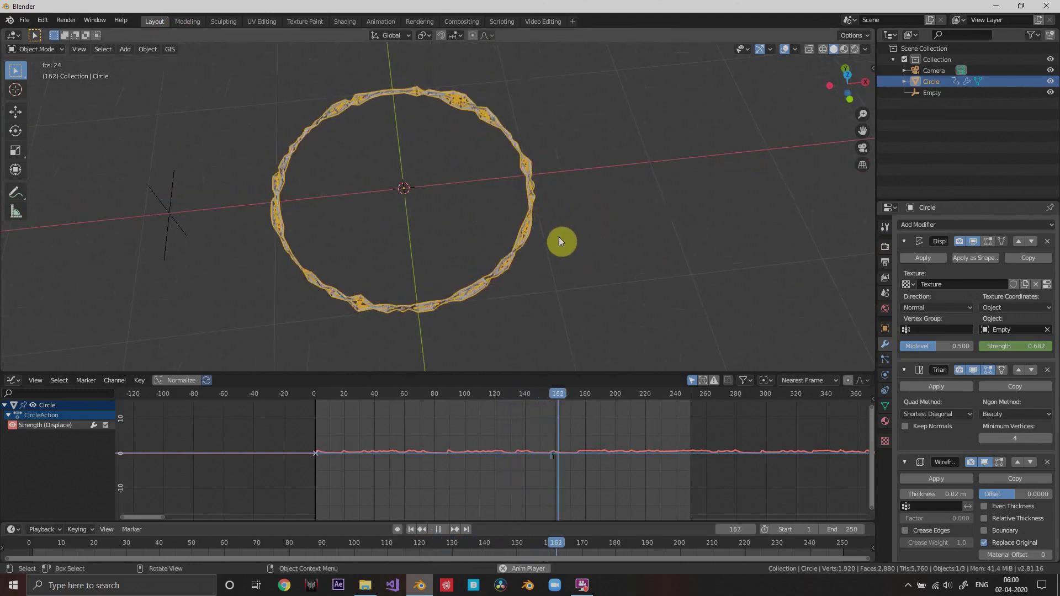
pyautogui.moveTo(571, 239); pyautogui.dragTo(526, 273, button='middle')
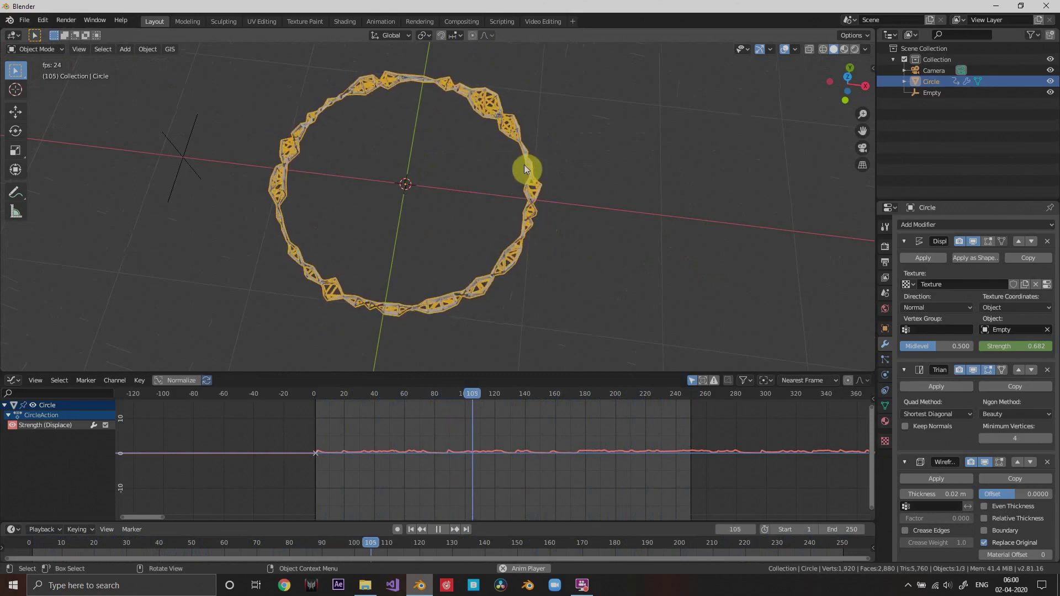
pyautogui.press('KP_7')
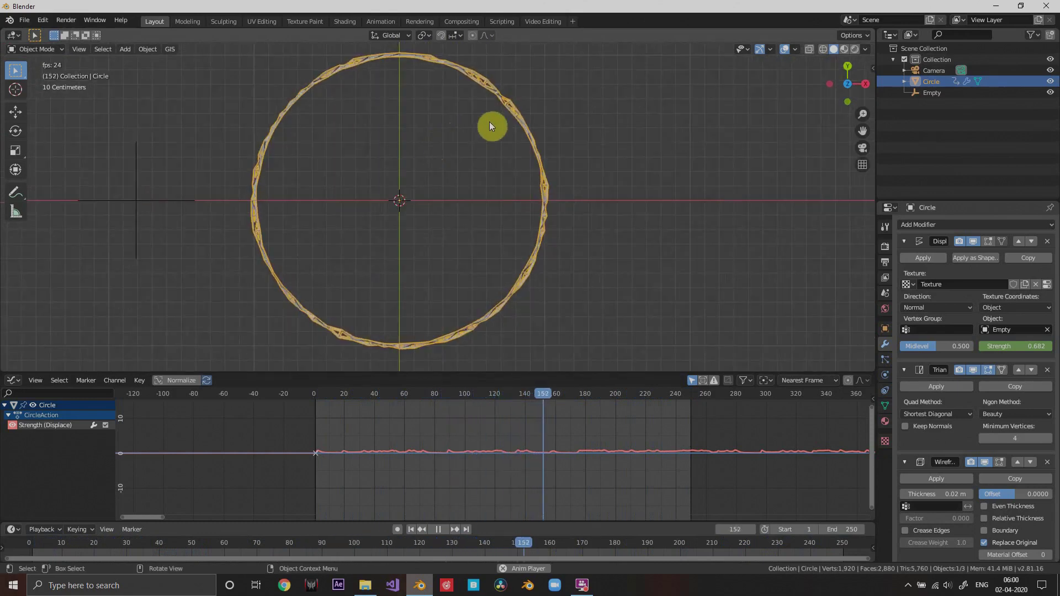
pyautogui.scroll(-1, 489, 126)
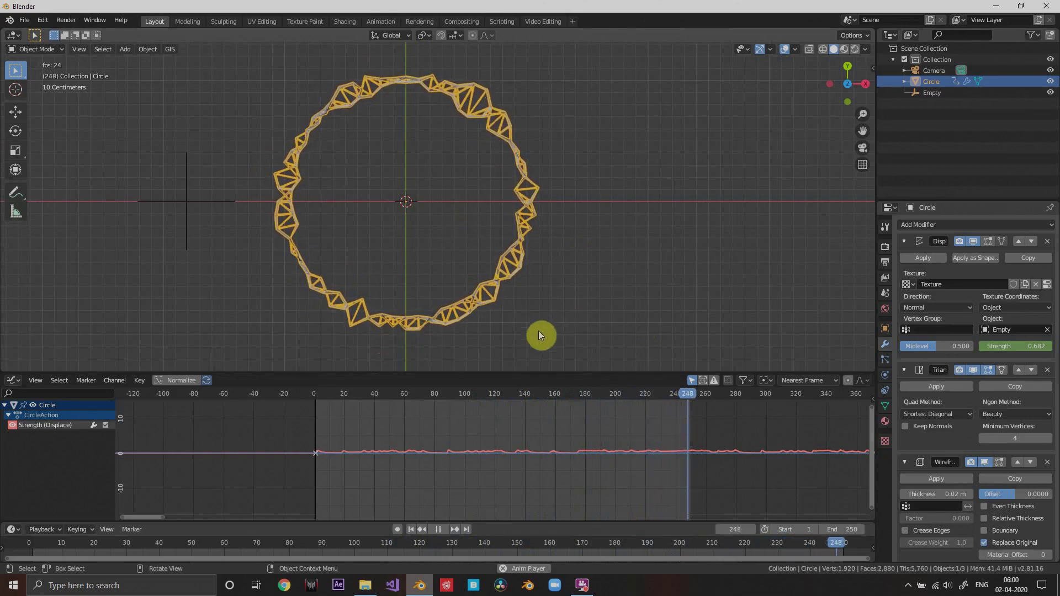
# Stop the playback and compare the ring's displacement at frames 63, 1 and 99 in perspective
pyautogui.press('space')
pyautogui.moveTo(497, 392); pyautogui.dragTo(409, 386)
pyautogui.moveTo(548, 249); pyautogui.dragTo(639, 191, button='middle')
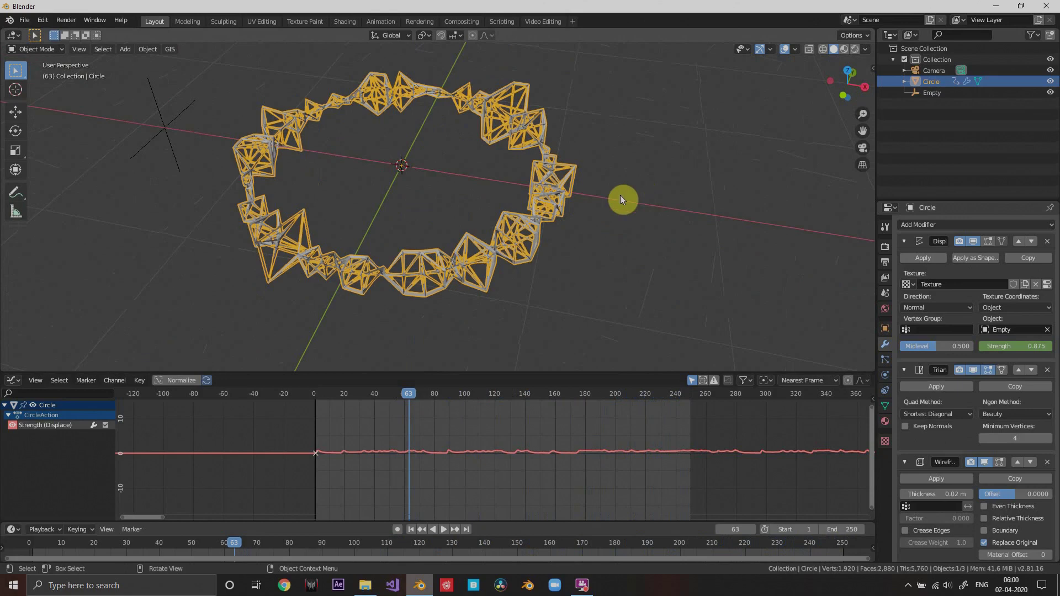
pyautogui.moveTo(621, 199); pyautogui.dragTo(585, 331, button='middle')
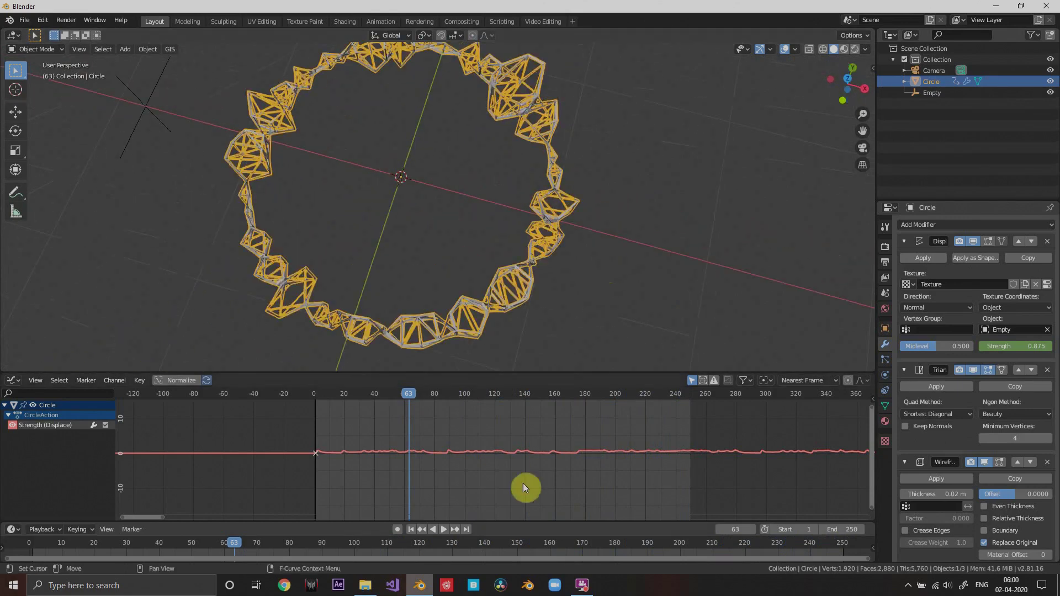
pyautogui.click(410, 530)
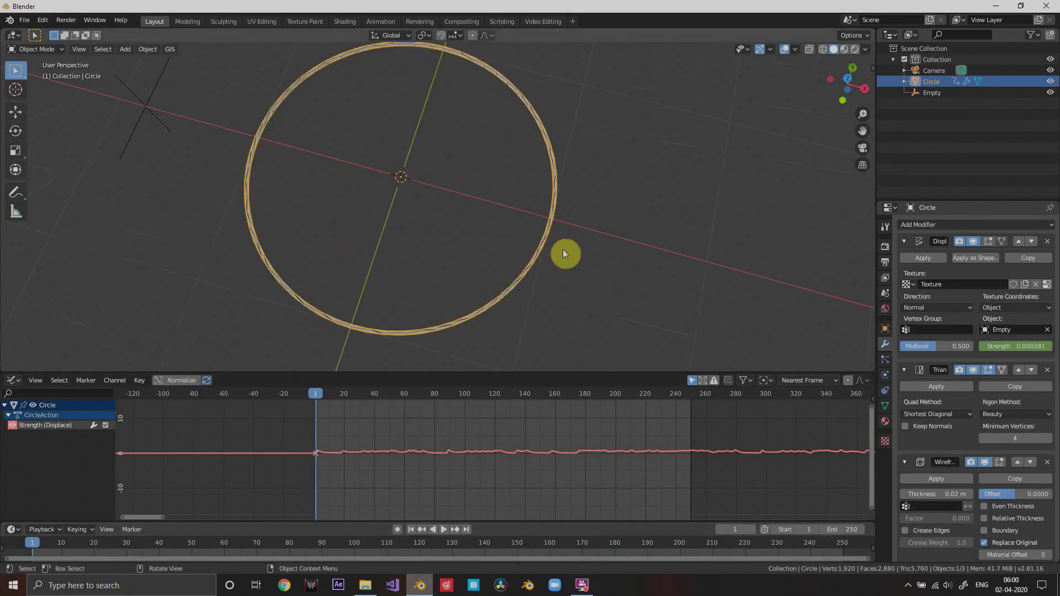
pyautogui.click(463, 394)
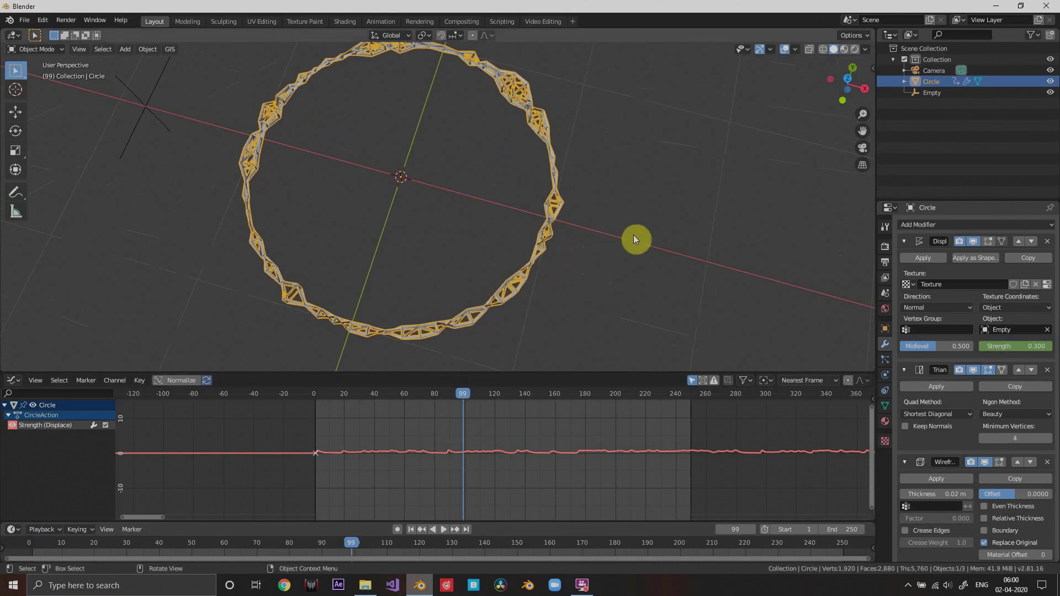
pyautogui.press('s')
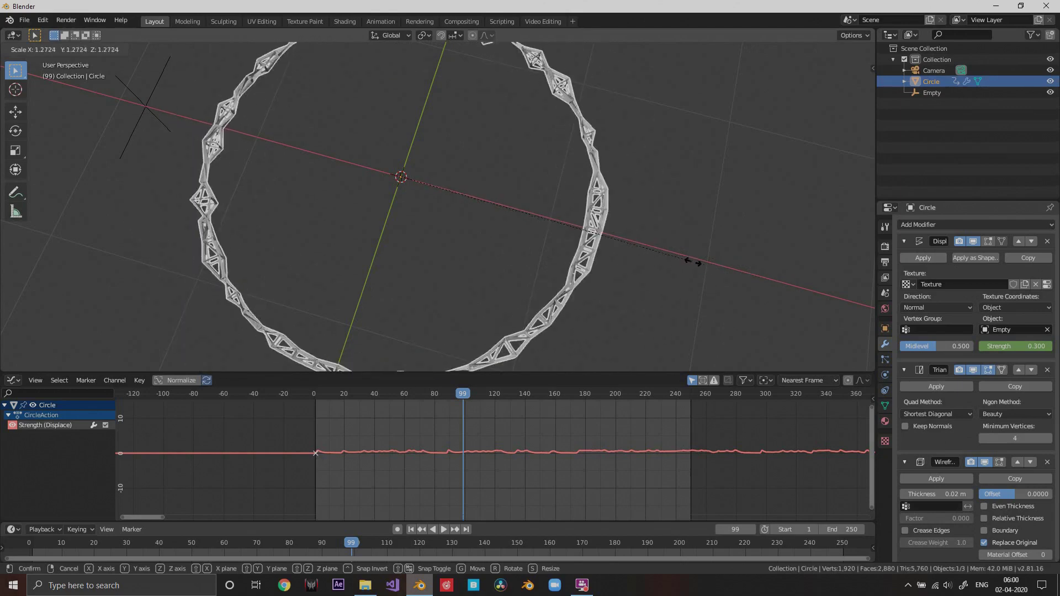
pyautogui.rightClick(740, 271)
pyautogui.scroll(-3, 582, 260)
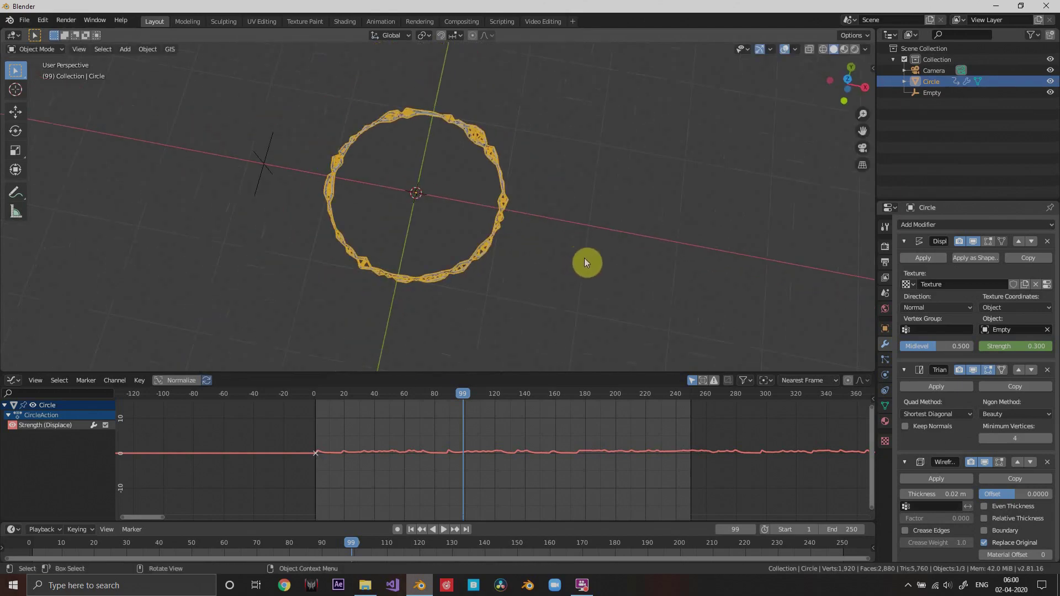
pyautogui.press('KP_7')
pyautogui.moveTo(582, 255)
pyautogui.mouseDown(button='middle')
pyautogui.moveTo(535, 230)
pyautogui.moveTo(660, 227)
pyautogui.moveTo(604, 278)
pyautogui.moveTo(559, 213)
pyautogui.moveTo(570, 252)
pyautogui.moveTo(582, 245)
pyautogui.mouseUp(button='middle')
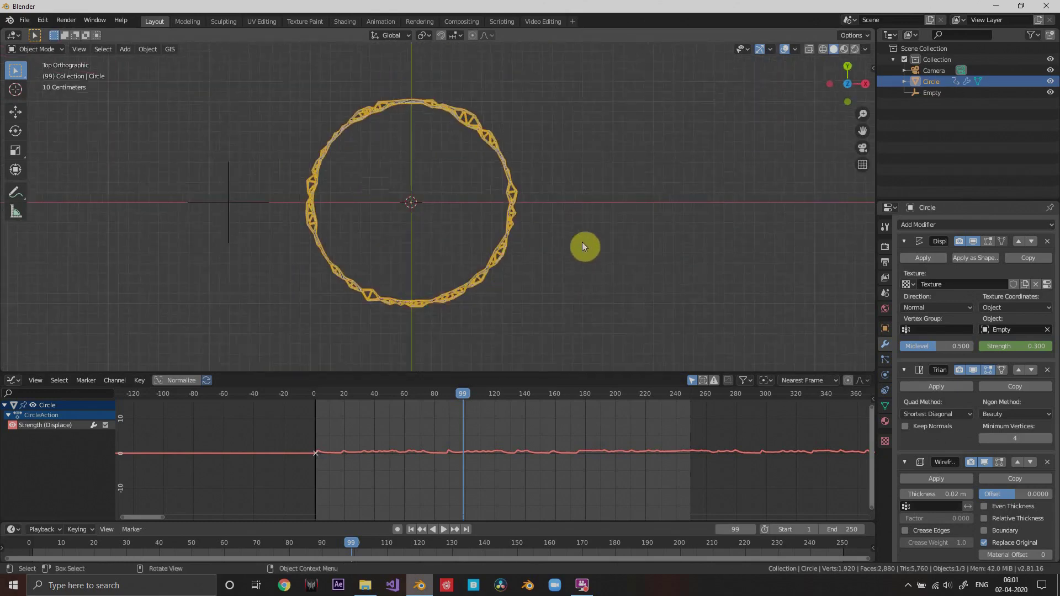
pyautogui.press('s')
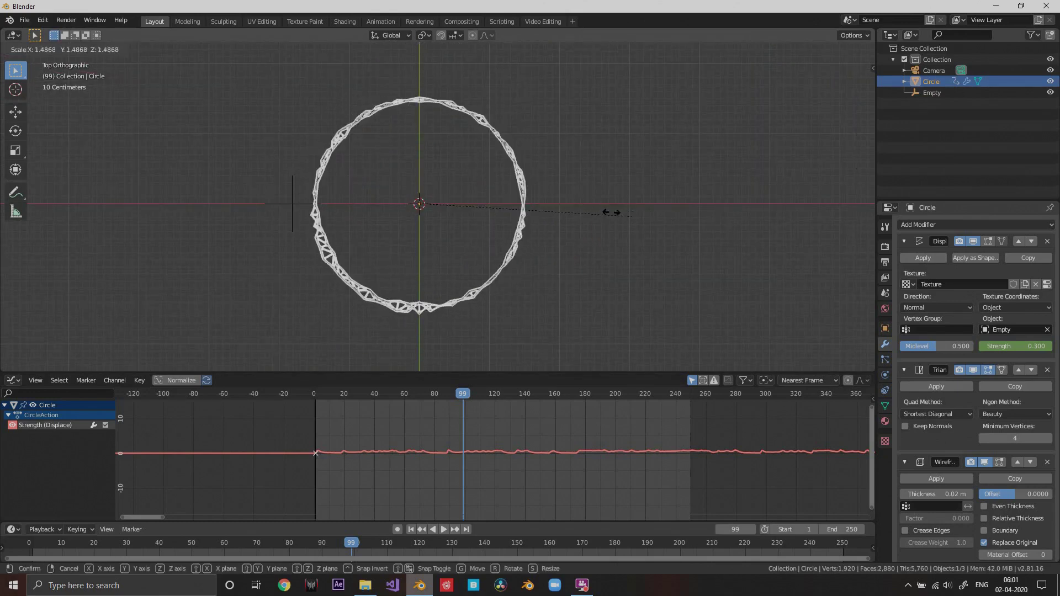
pyautogui.click(689, 230)
pyautogui.moveTo(689, 231); pyautogui.dragTo(539, 242, button='middle')
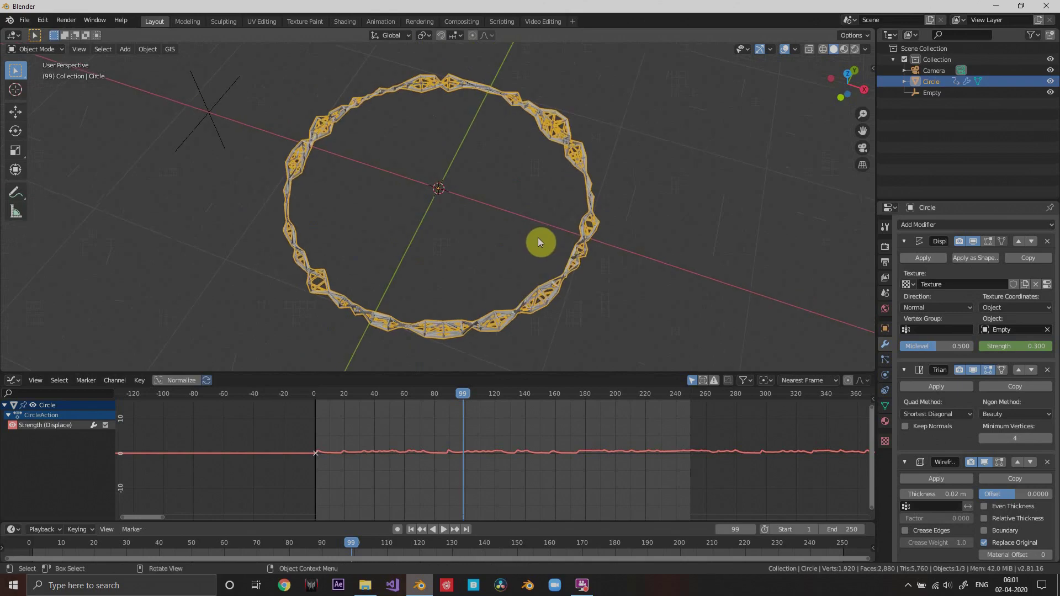
# Go to frame 1 and insert a Scaling keyframe on the ring
pyautogui.scroll(-1, 432, 422)
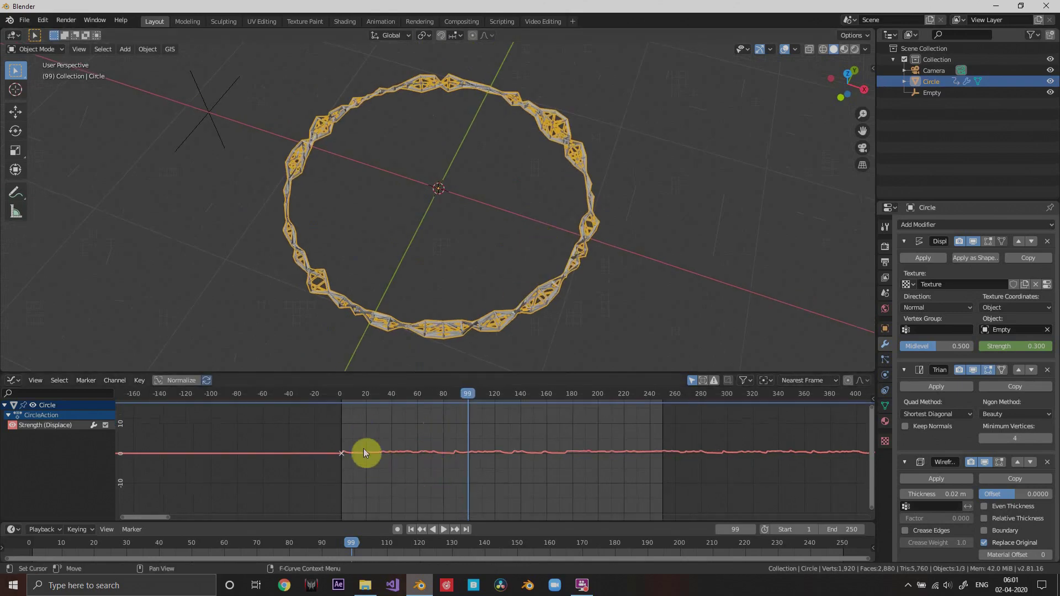
pyautogui.click(414, 529)
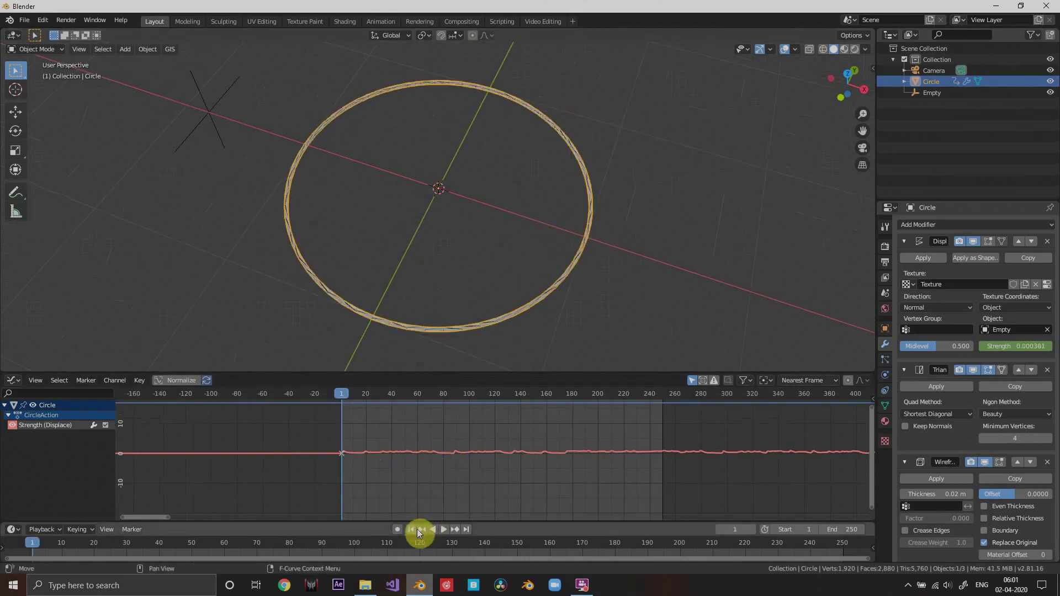
pyautogui.scroll(-2, 446, 269)
pyautogui.scroll(-1, 448, 273)
pyautogui.press('i')
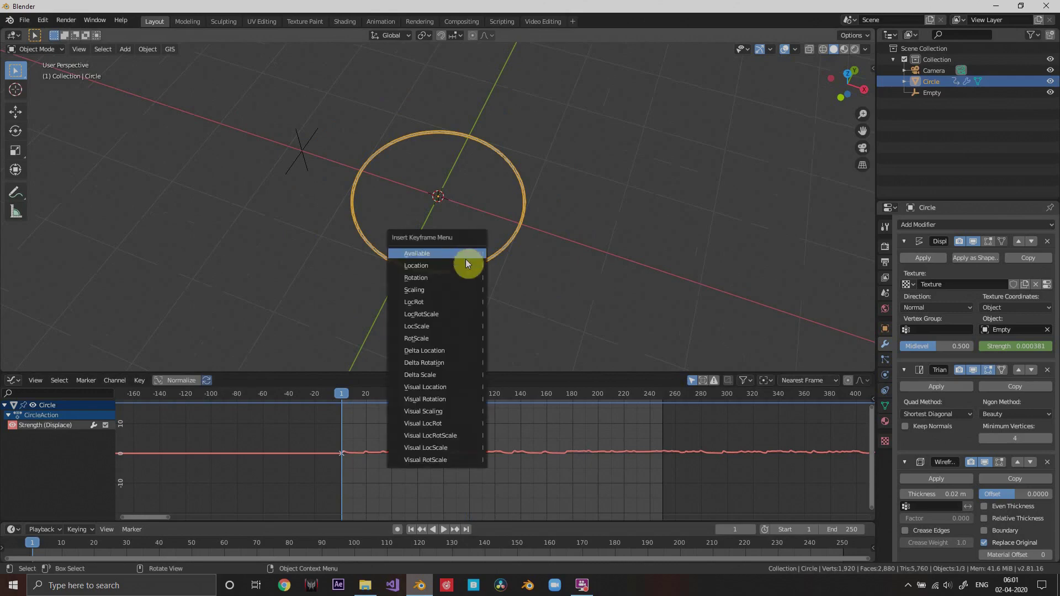
pyautogui.click(445, 287)
pyautogui.scroll(3, 391, 460)
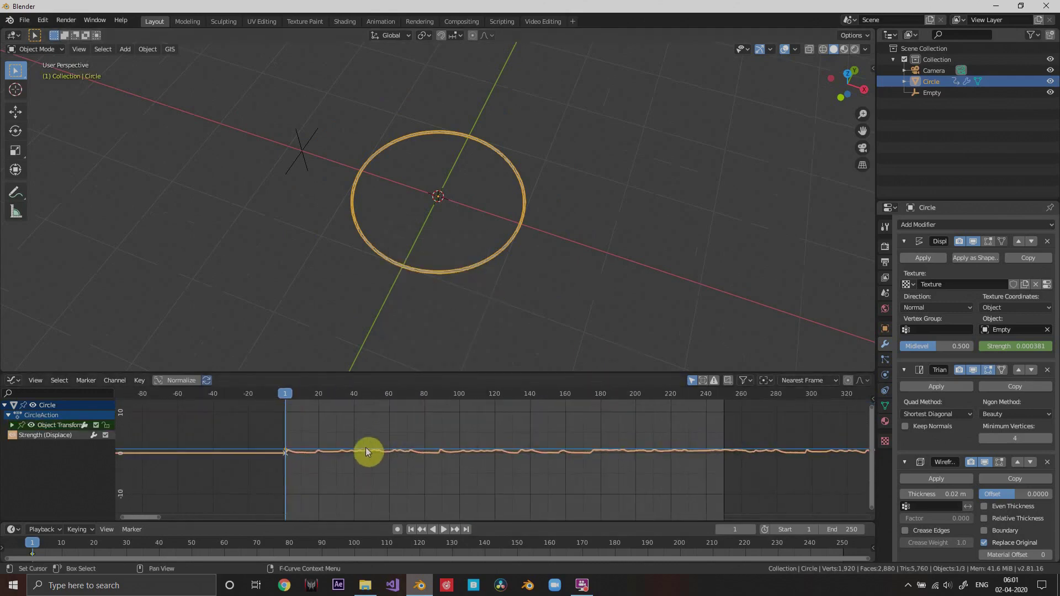
# Return to frame 1 and expand the ring's Object Transforms group, inspecting the X, Y and Z Scale curves
pyautogui.moveTo(300, 396); pyautogui.dragTo(326, 423)
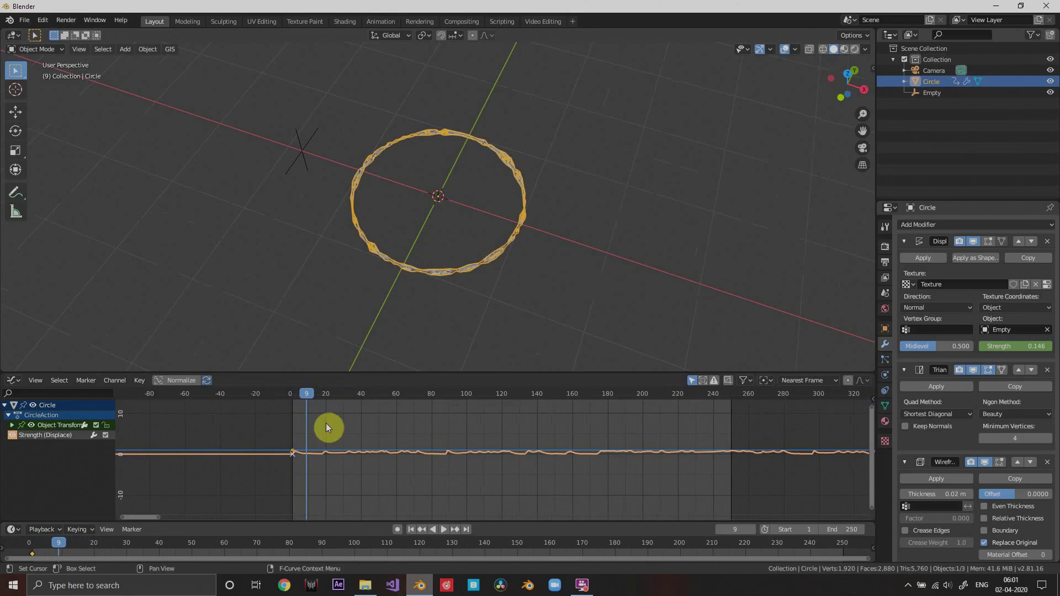
pyautogui.click(409, 529)
pyautogui.scroll(-3, 475, 250)
pyautogui.scroll(5, 480, 246)
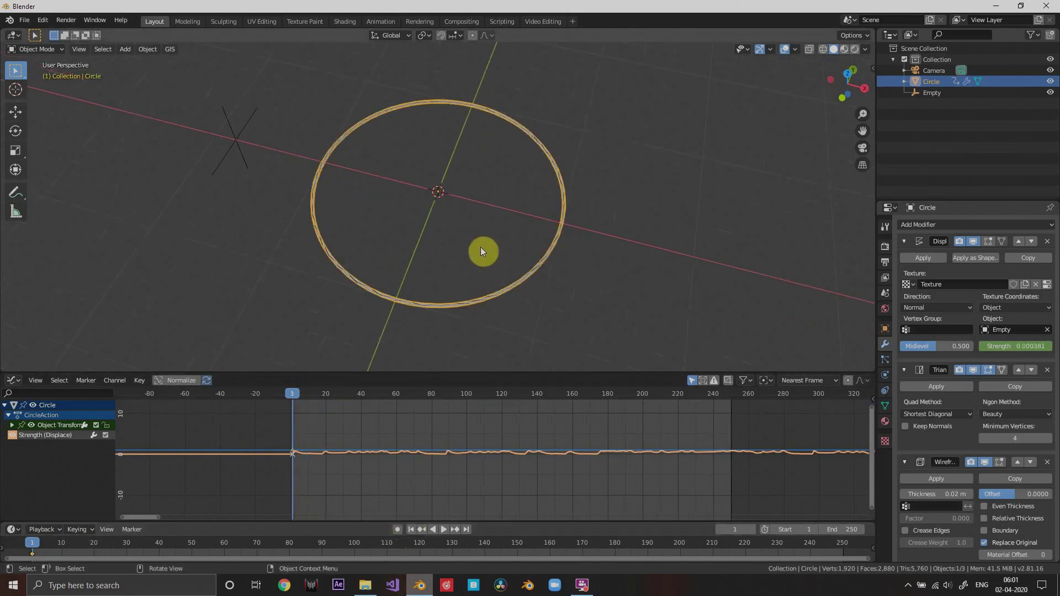
pyautogui.scroll(2, 357, 449)
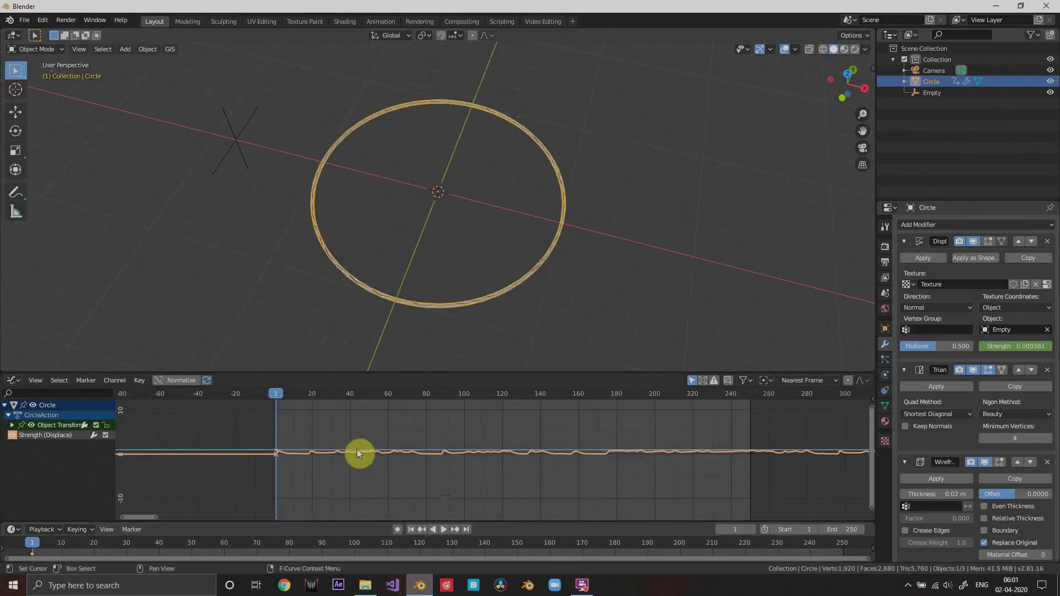
pyautogui.click(12, 425)
pyautogui.click(33, 435)
pyautogui.click(34, 445)
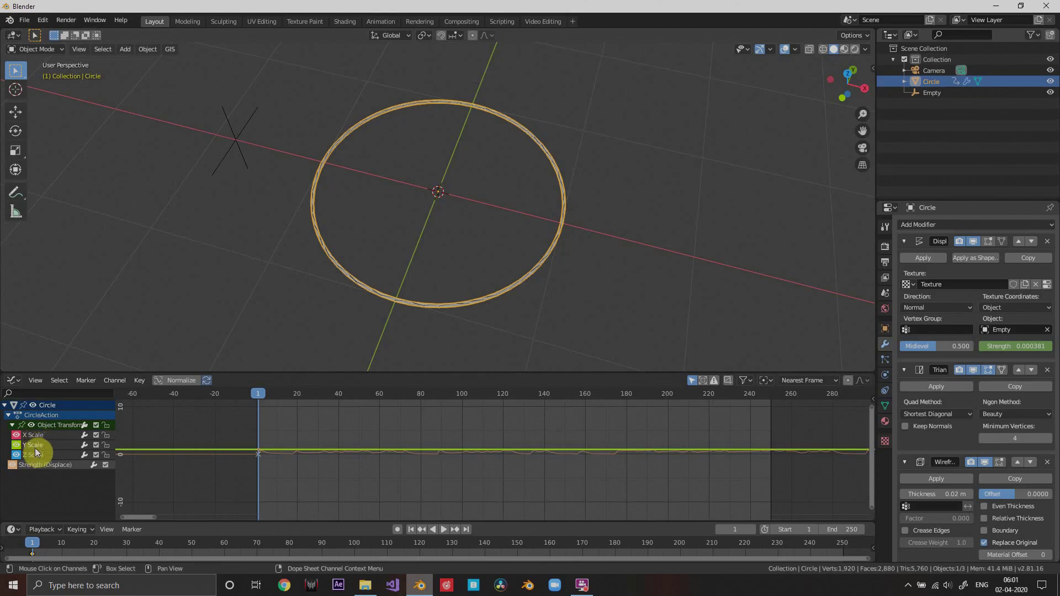
pyautogui.click(35, 452)
pyautogui.click(35, 436)
pyautogui.click(35, 452)
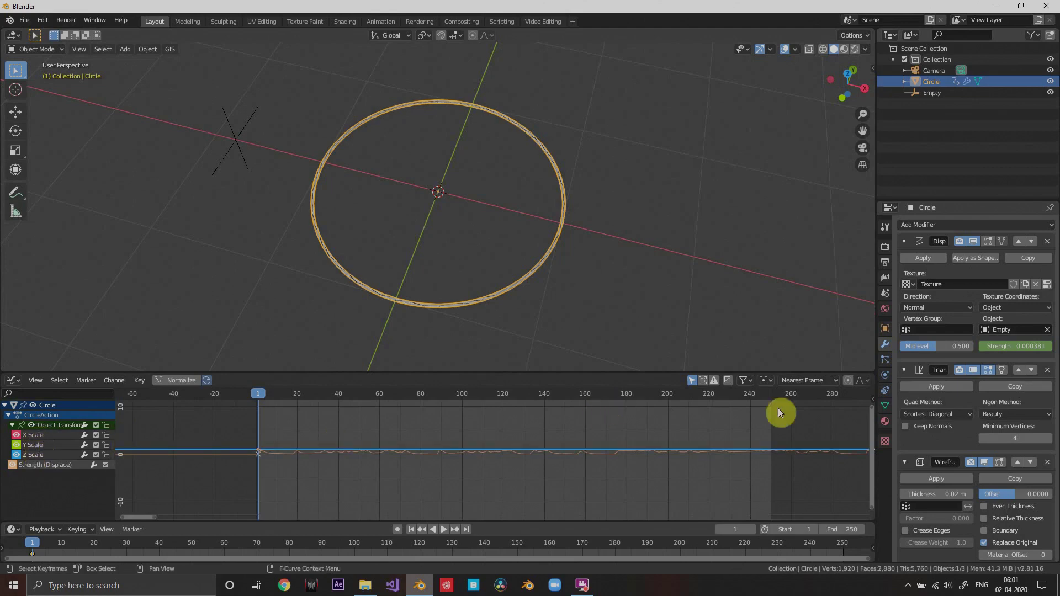
# Bake Simmering.mp3 onto the ring's X Scale F-curve with the default sound bake settings
pyautogui.click(51, 437)
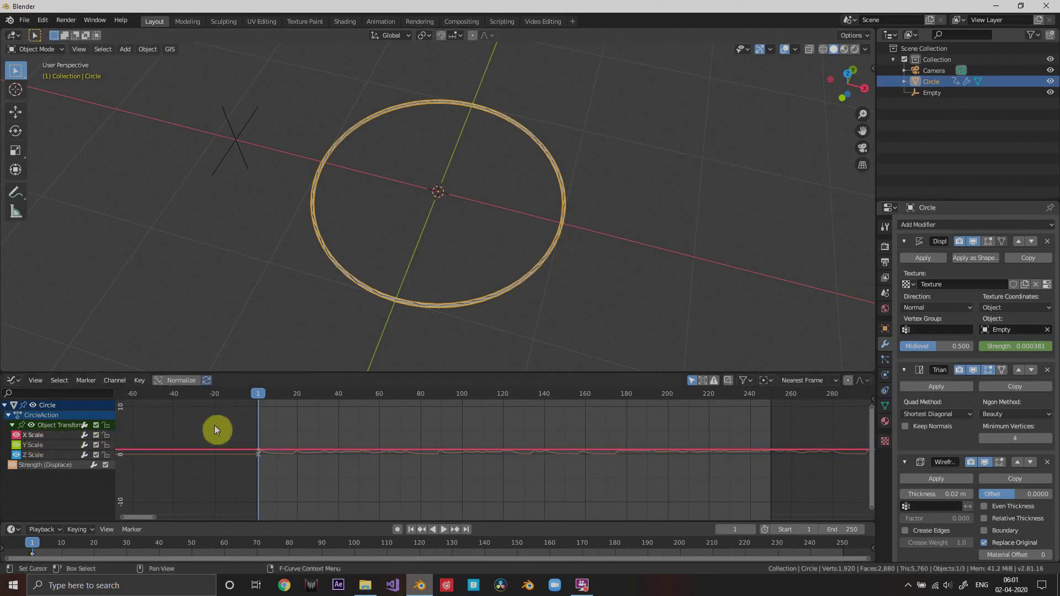
pyautogui.press('Home')
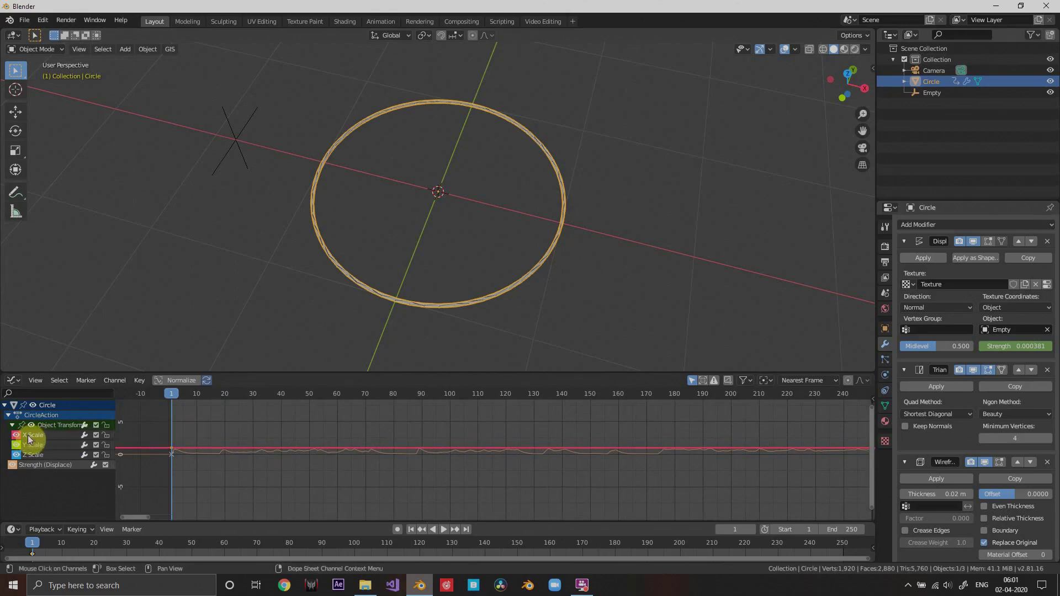
pyautogui.click(139, 381)
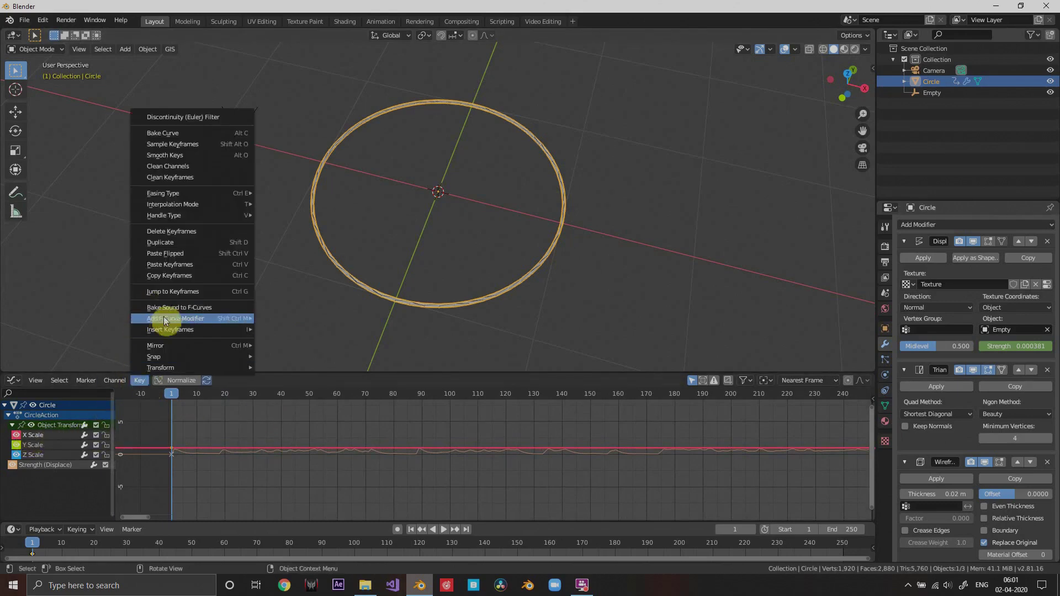
pyautogui.click(184, 307)
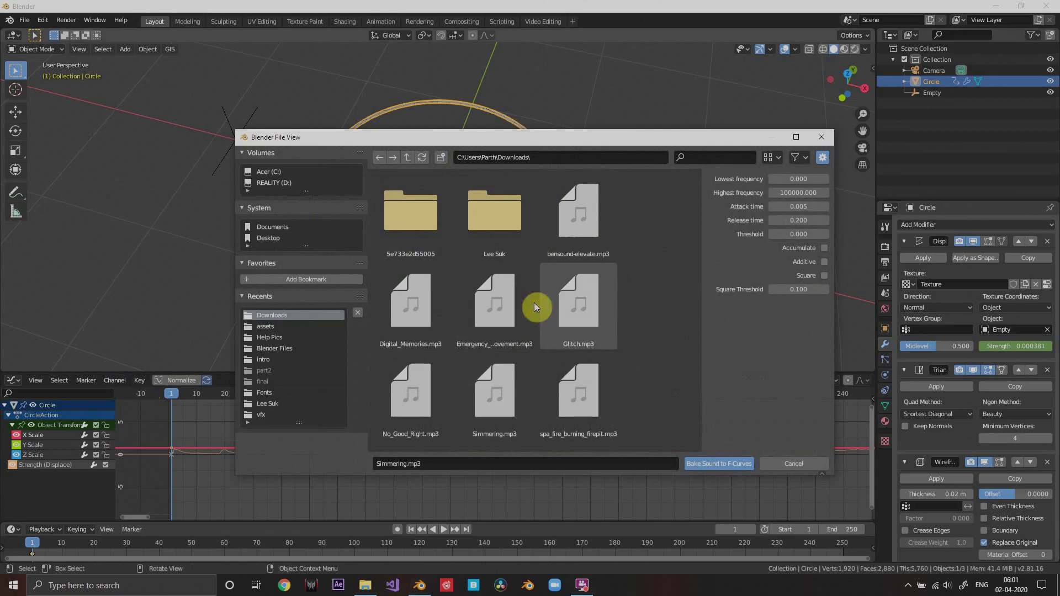
pyautogui.doubleClick(502, 403)
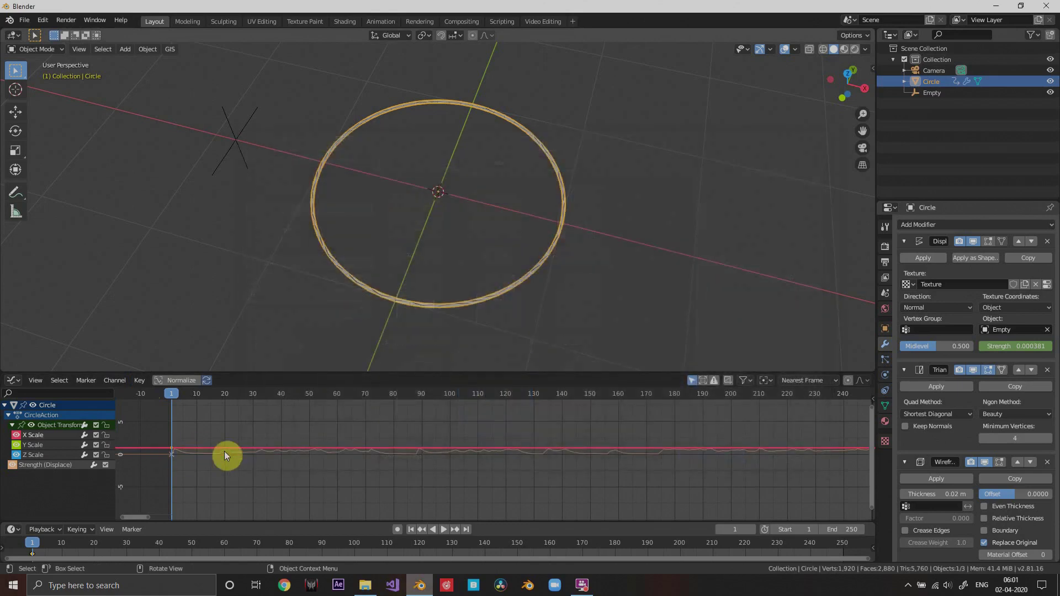
# Play the animation in perspective and from the top view to examine the ring's X scaling, stopping at frame 13
pyautogui.scroll(-2, 267, 445)
pyautogui.scroll(-4, 482, 265)
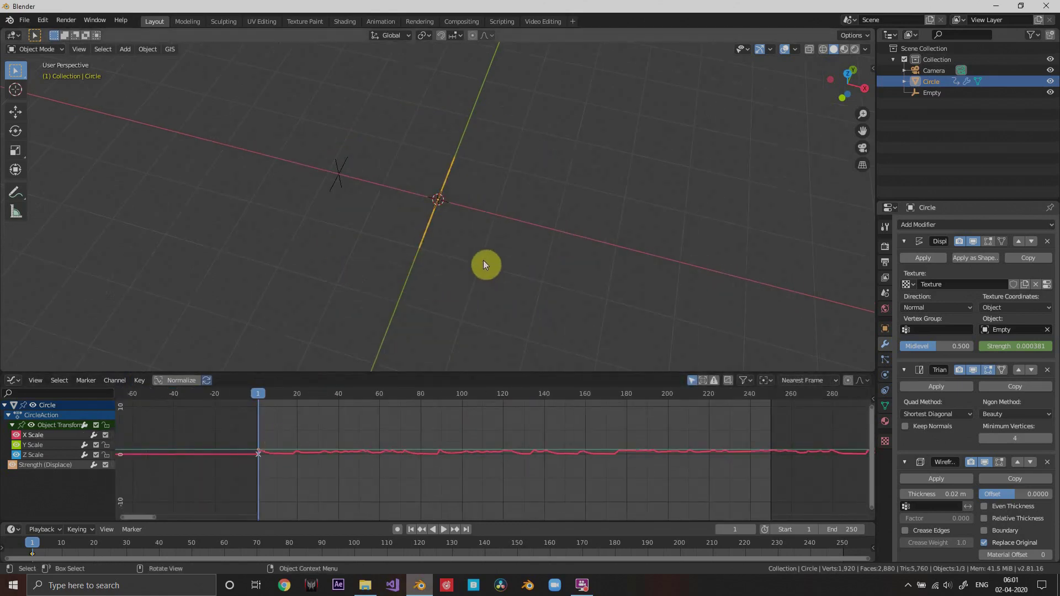
pyautogui.press('space')
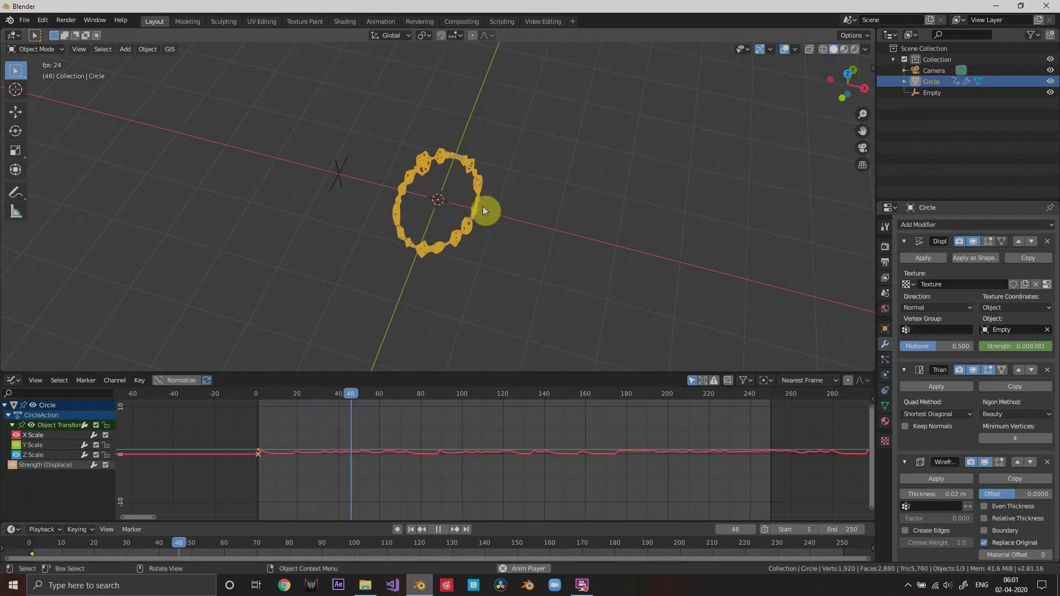
pyautogui.press('space')
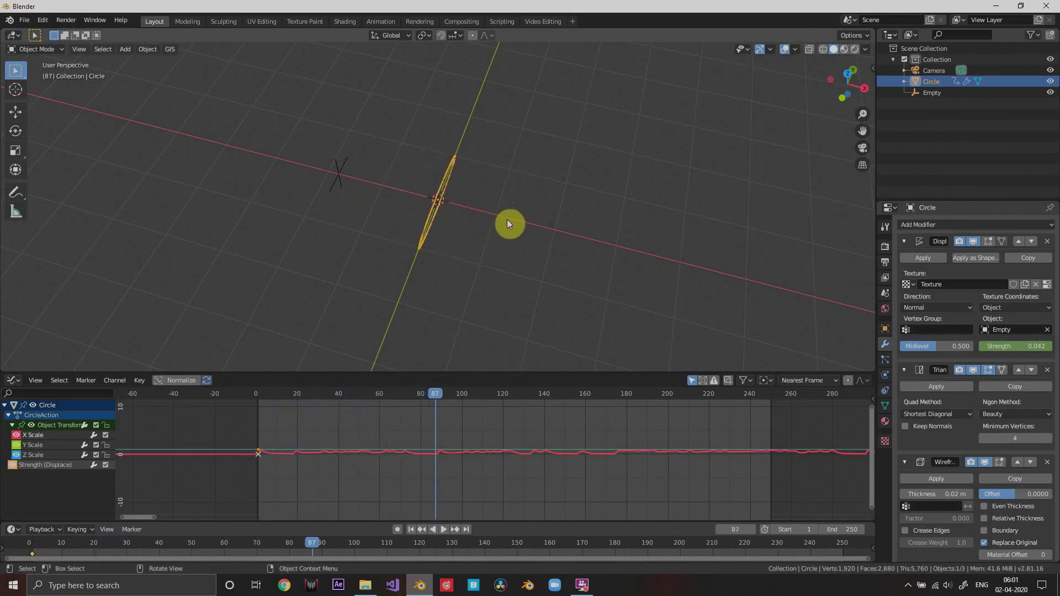
pyautogui.press('KP_7')
pyautogui.press('space')
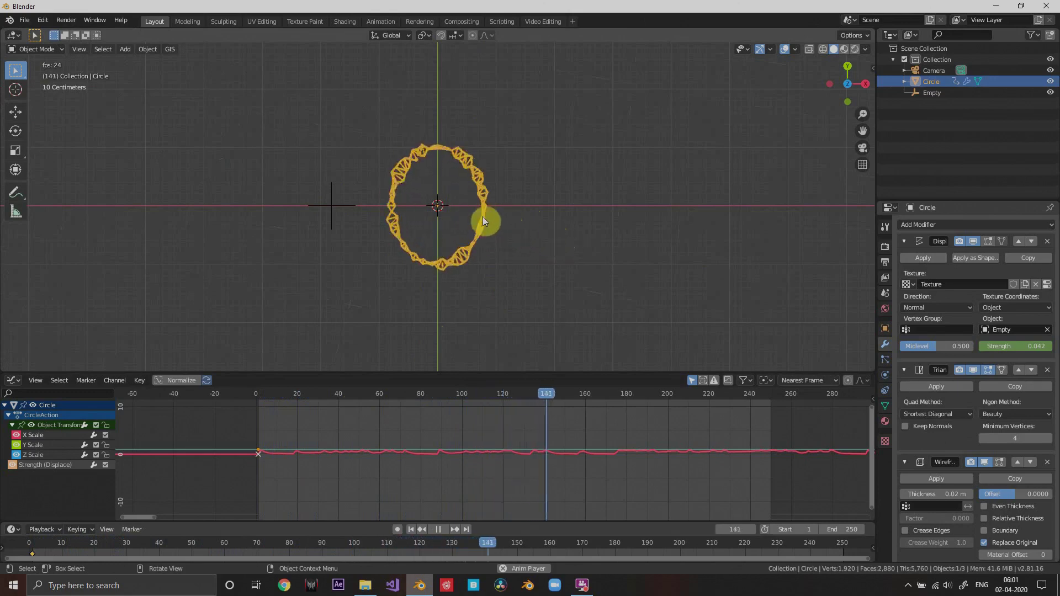
pyautogui.press('space')
pyautogui.click(319, 394)
pyautogui.press('Escape')
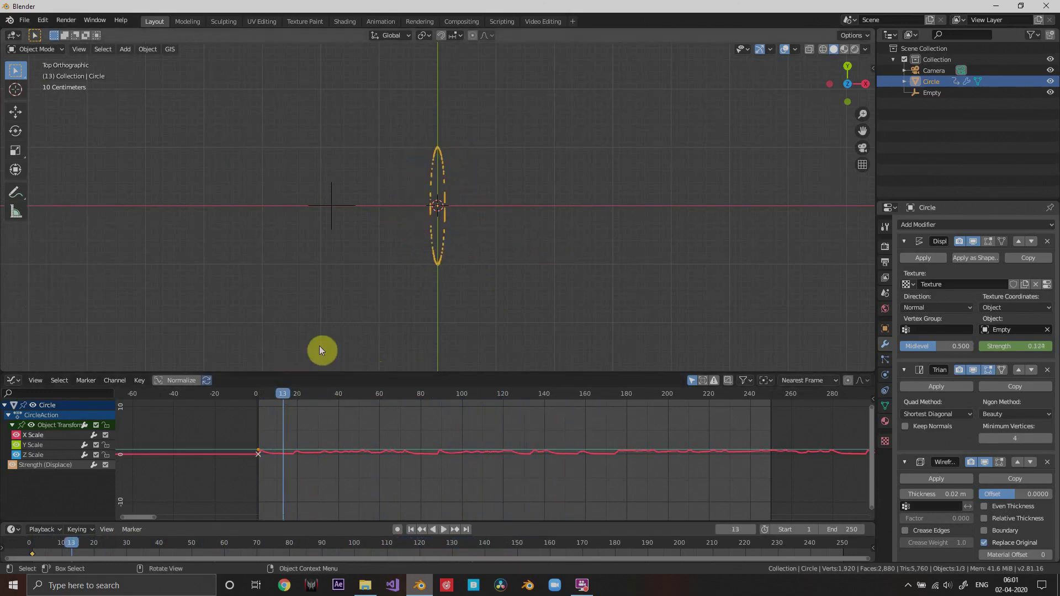
# Return to frame 1 and bake Simmering.mp3 onto the ring's Y Scale F-curve with the default settings
pyautogui.click(410, 529)
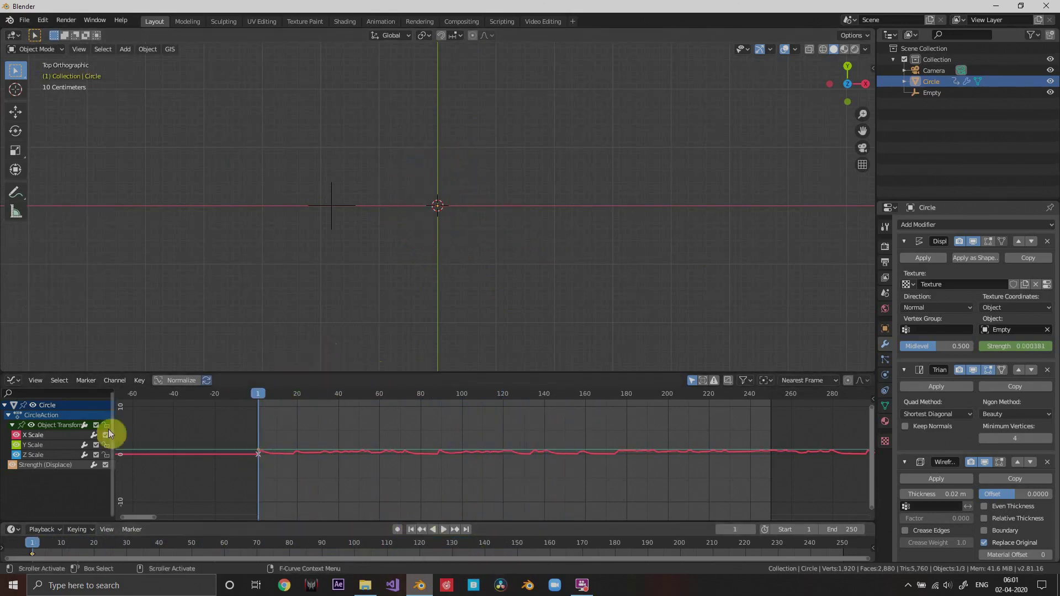
pyautogui.click(49, 445)
pyautogui.click(137, 380)
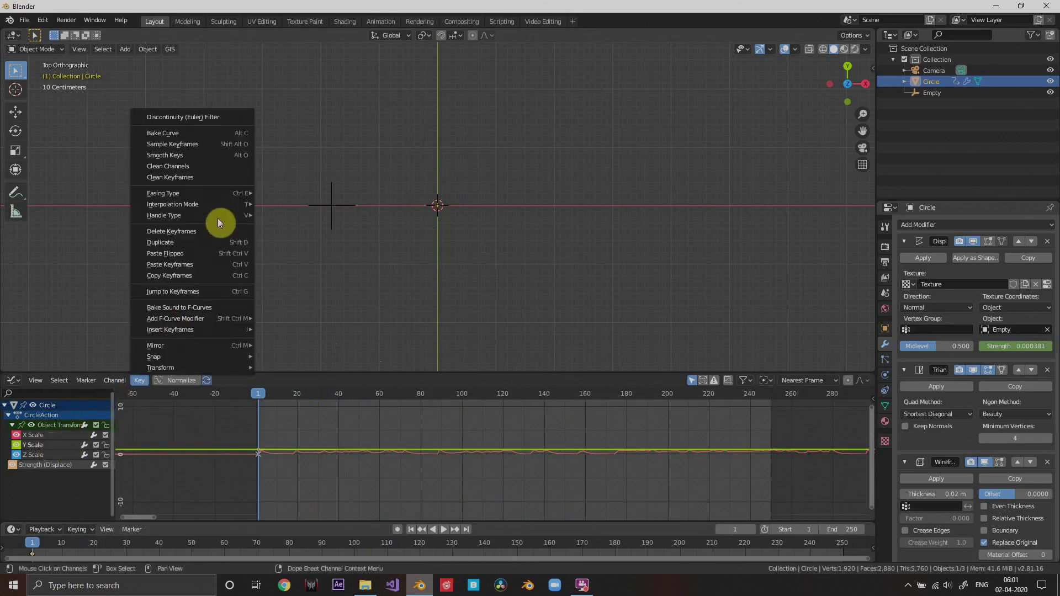
pyautogui.click(179, 308)
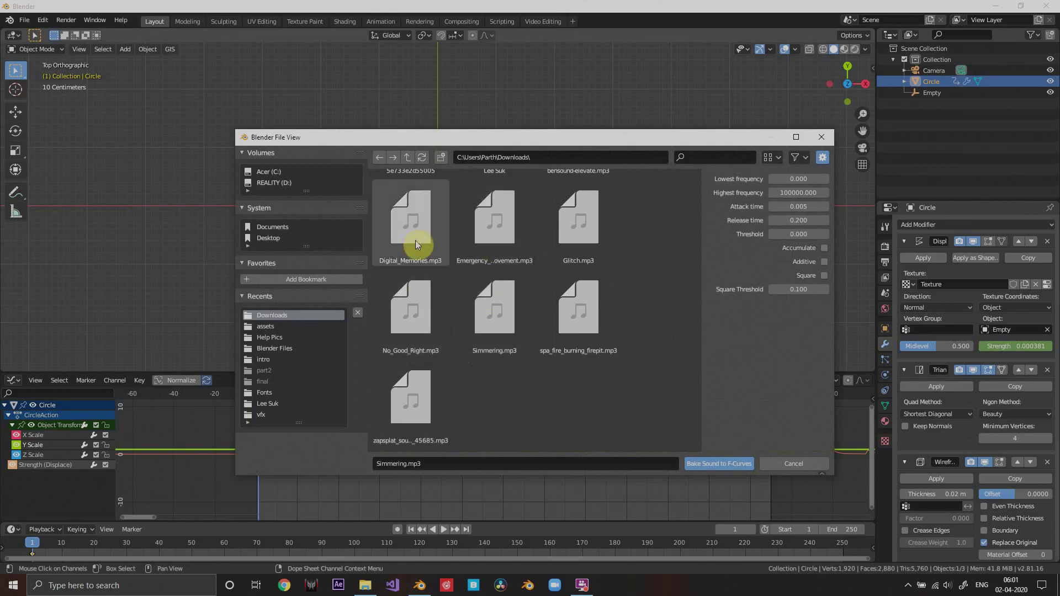
pyautogui.doubleClick(496, 306)
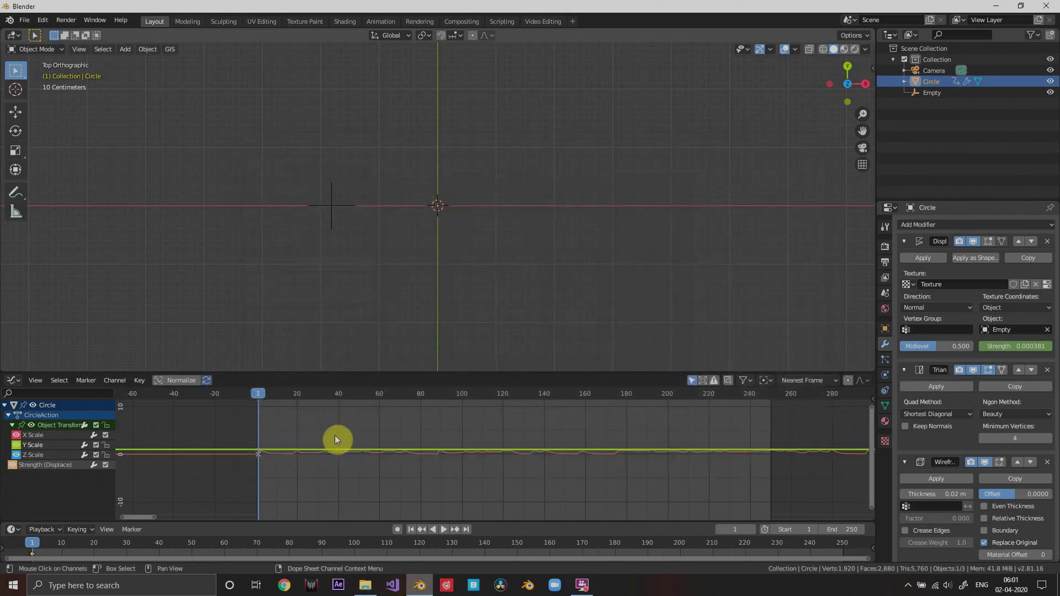
# Play the animation to examine the ring's combined X and Y scaling from the top and in perspective
pyautogui.press('space')
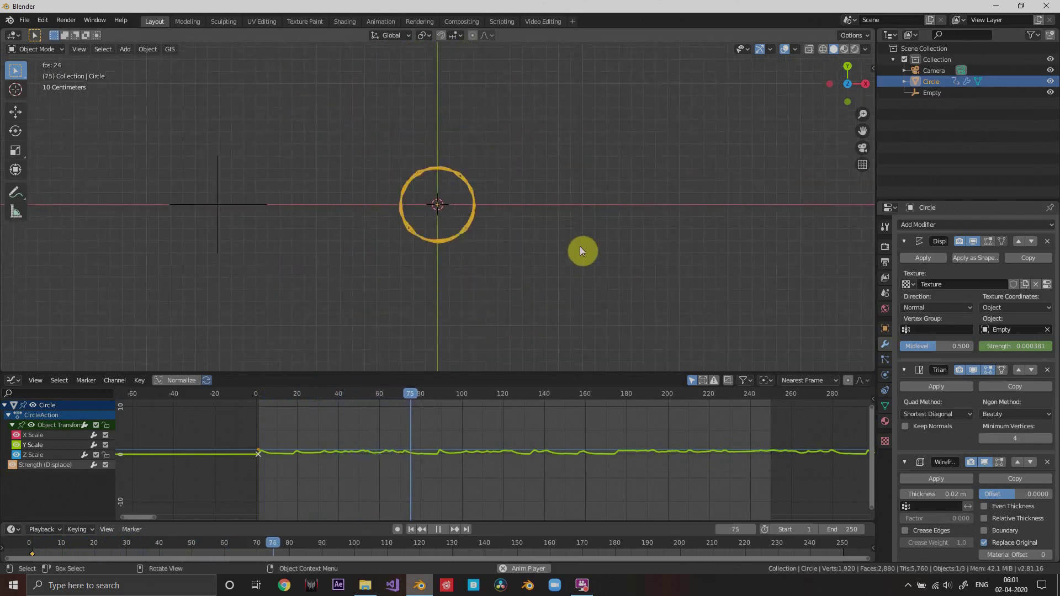
pyautogui.press('space')
pyautogui.moveTo(579, 257); pyautogui.dragTo(591, 234, button='middle')
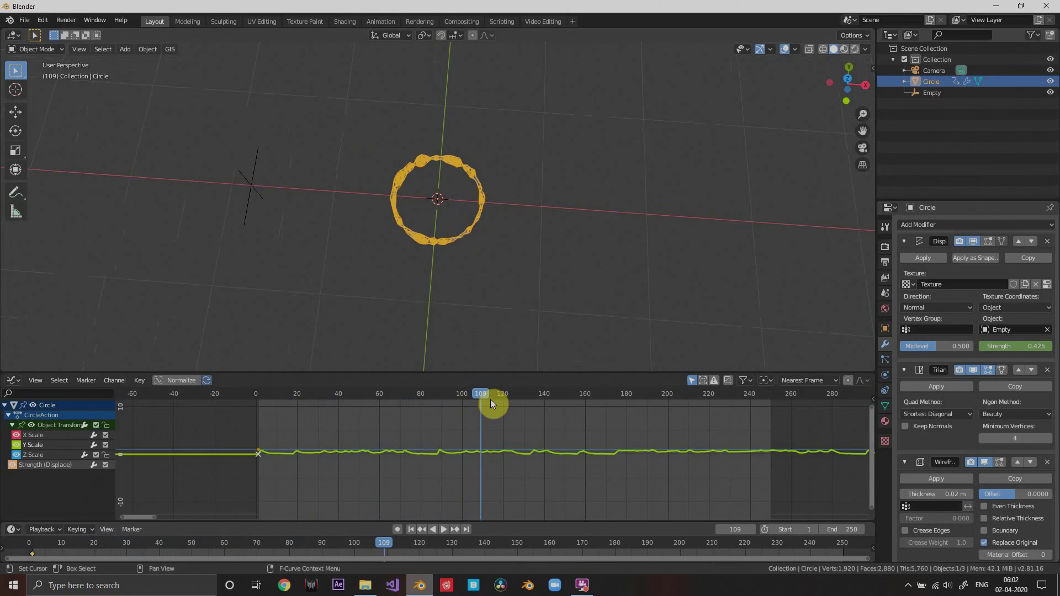
pyautogui.press('space')
# Replay and scrub the animation up to frame 135, examining the ring's height from the top and side
pyautogui.press('space')
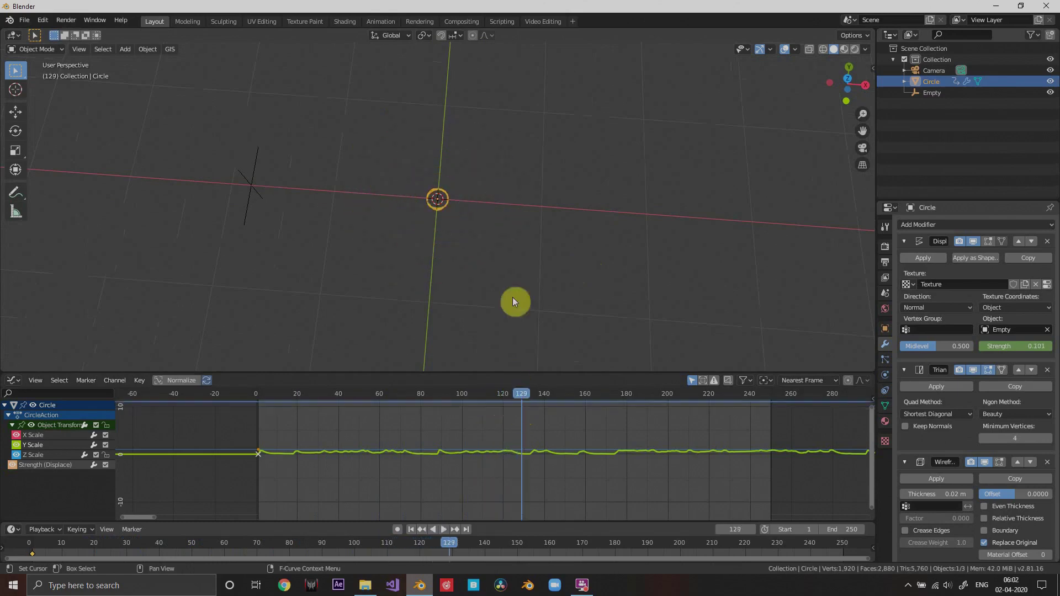
pyautogui.moveTo(513, 297)
pyautogui.mouseDown(button='middle')
pyautogui.moveTo(518, 183)
pyautogui.moveTo(489, 258)
pyautogui.moveTo(503, 251)
pyautogui.moveTo(539, 280)
pyautogui.moveTo(525, 284)
pyautogui.mouseUp(button='middle')
pyautogui.scroll(-4, 524, 282)
pyautogui.press('space')
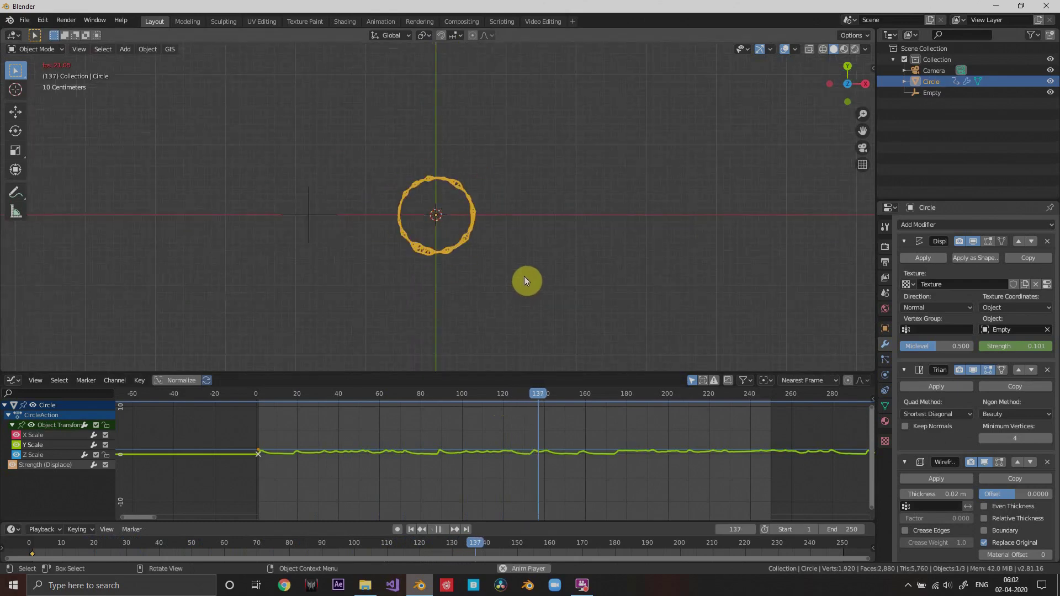
pyautogui.moveTo(545, 395); pyautogui.dragTo(465, 399)
pyautogui.press('space')
pyautogui.moveTo(492, 309); pyautogui.dragTo(530, 309, button='middle')
pyautogui.press('space')
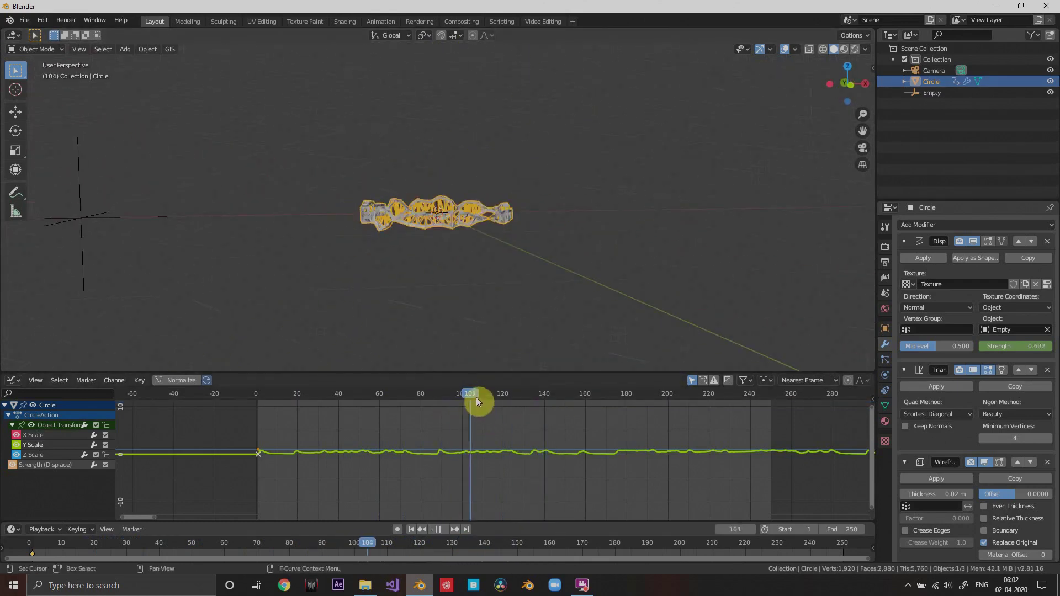
pyautogui.moveTo(476, 396); pyautogui.dragTo(534, 406)
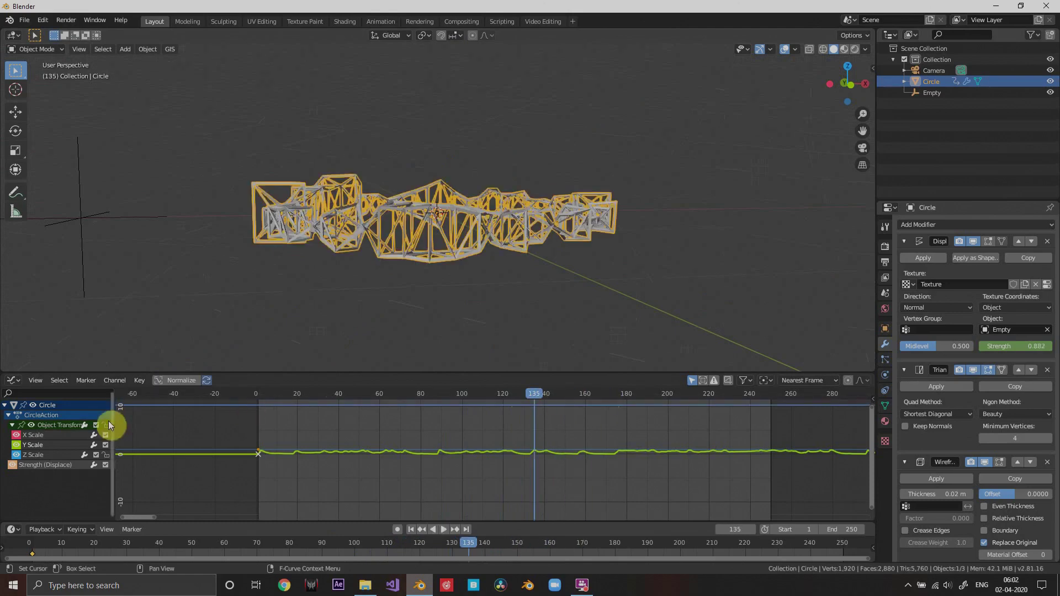
# Return to frame 1 and bake Simmering.mp3 onto the ring's Z Scale F-curve with the default settings
pyautogui.click(28, 458)
pyautogui.click(411, 530)
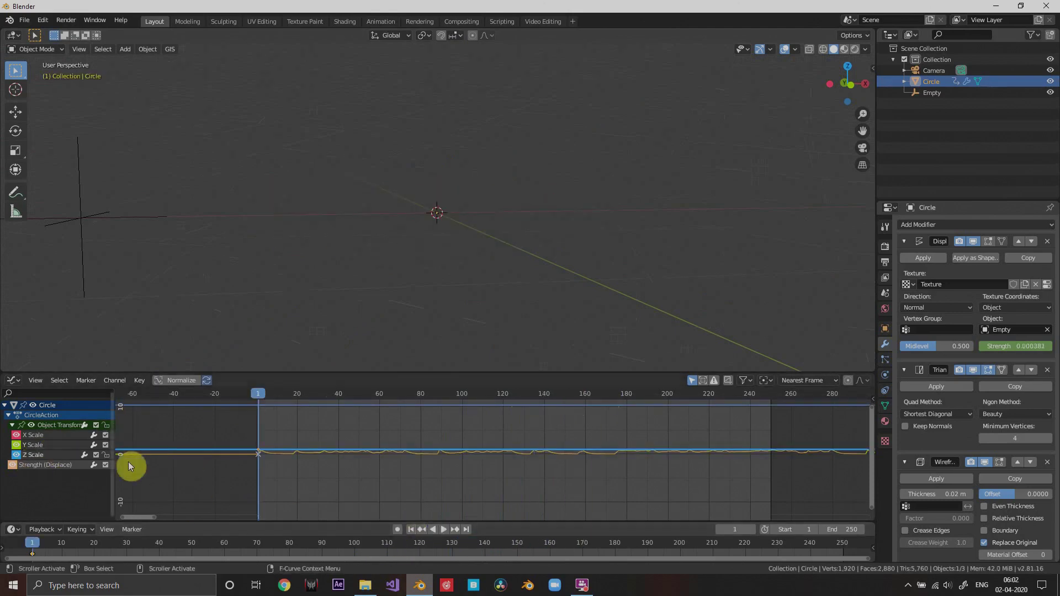
pyautogui.click(140, 380)
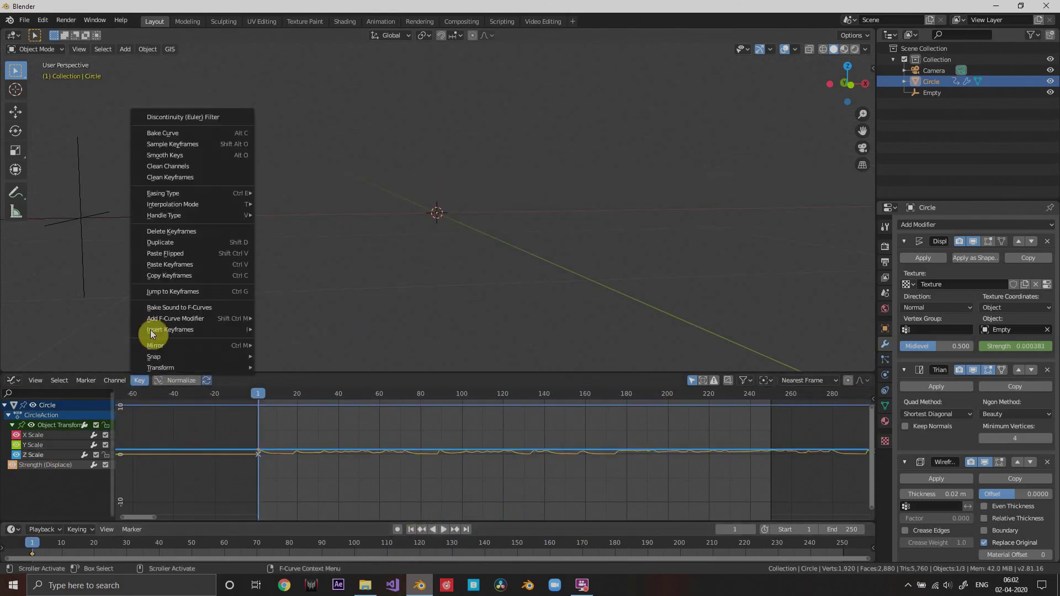
pyautogui.click(194, 307)
pyautogui.scroll(-2, 422, 366)
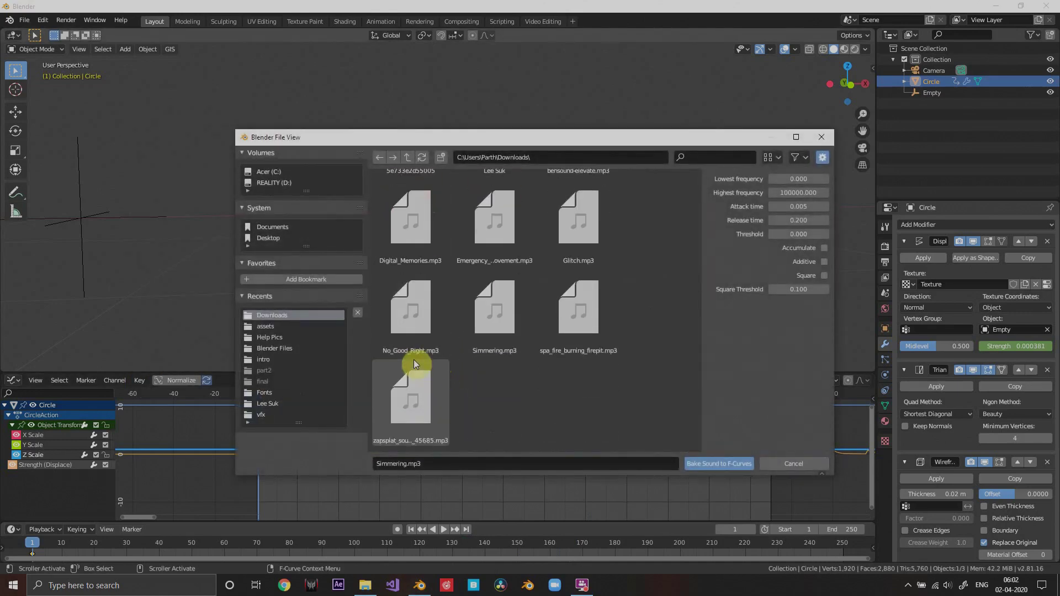
pyautogui.doubleClick(485, 285)
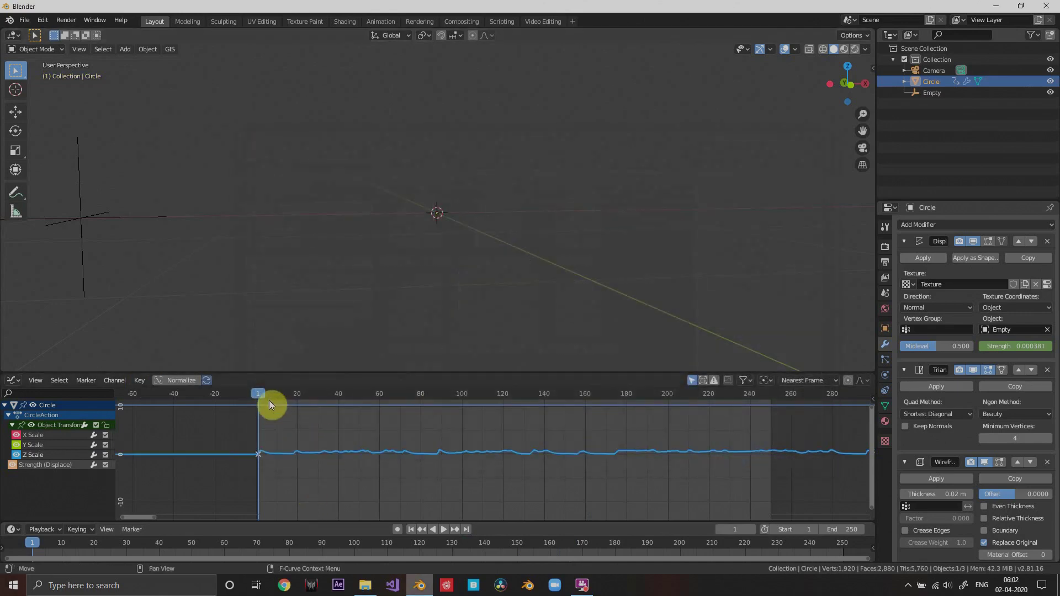
# Play the animation up to frame 101 and examine the fully scaled ring in perspective and from the top view
pyautogui.press('space')
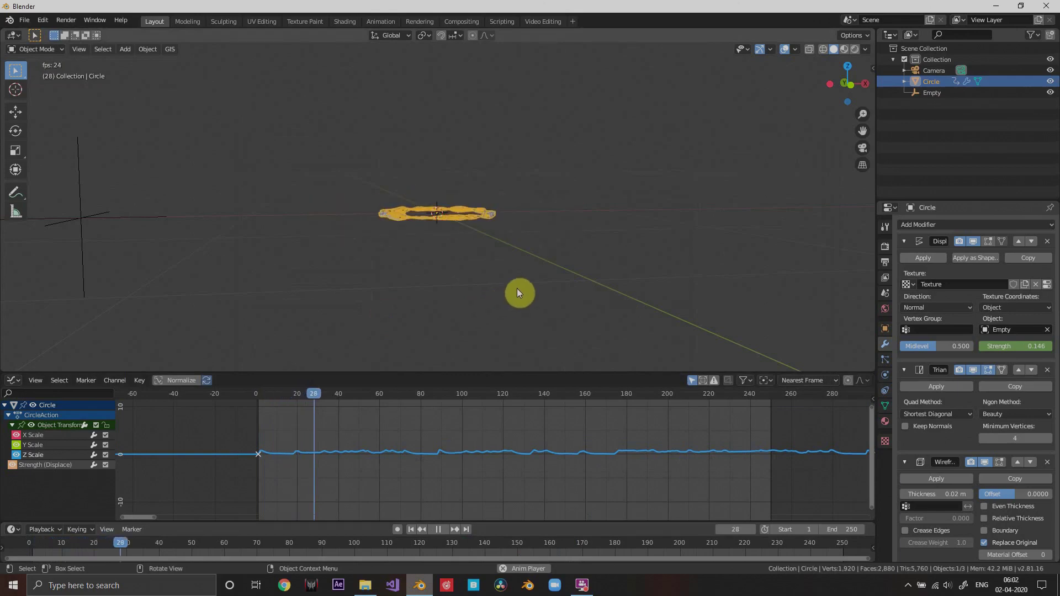
pyautogui.moveTo(535, 276); pyautogui.dragTo(507, 309, button='middle')
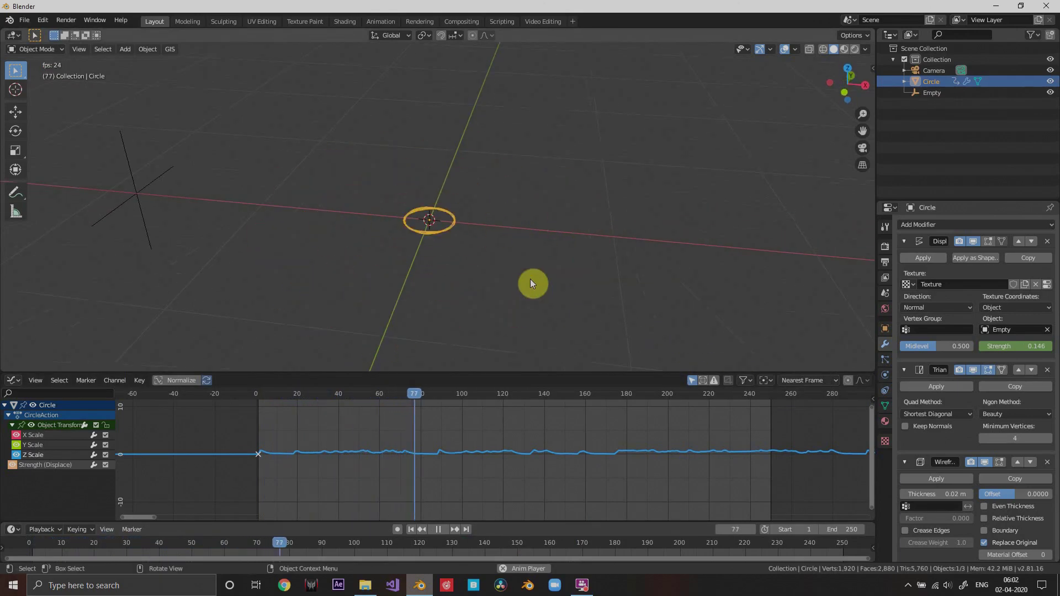
pyautogui.press('space')
pyautogui.press('KP_7')
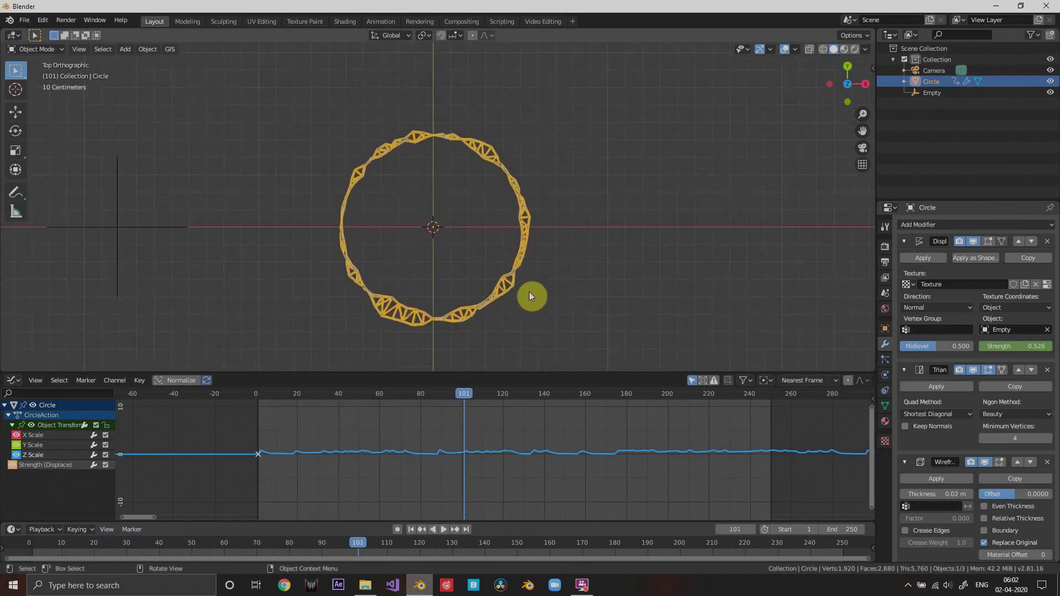
pyautogui.scroll(-3, 528, 291)
pyautogui.scroll(4, 517, 292)
pyautogui.scroll(-3, 519, 285)
pyautogui.keyDown('shift'); pyautogui.moveTo(517, 285); pyautogui.dragTo(515, 240, button='middle'); pyautogui.keyUp('shift')
pyautogui.scroll(4, 514, 240)
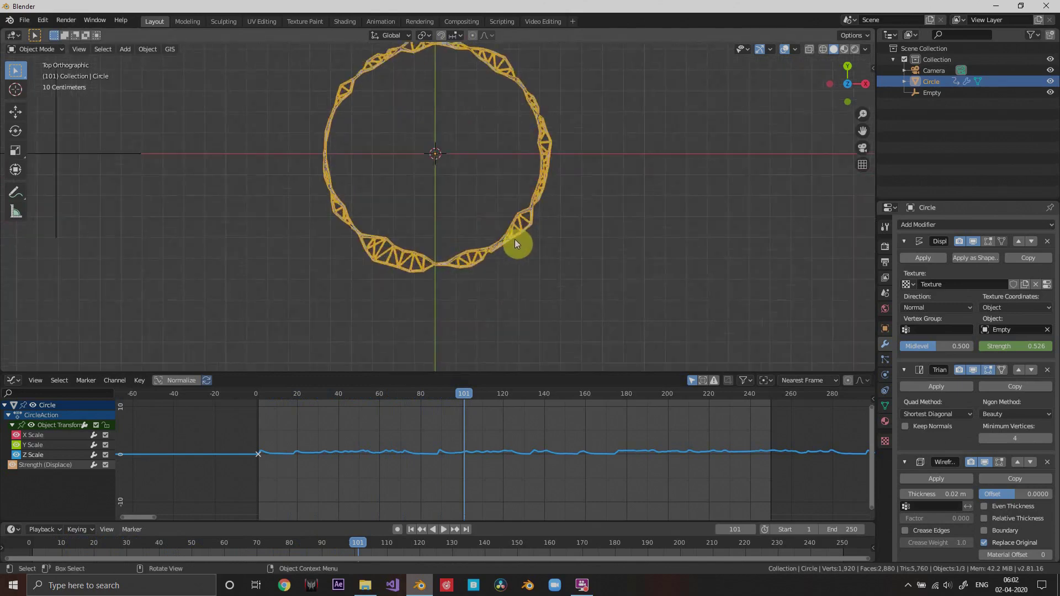
pyautogui.keyDown('shift'); pyautogui.moveTo(581, 244); pyautogui.dragTo(580, 252, button='middle'); pyautogui.keyUp('shift')
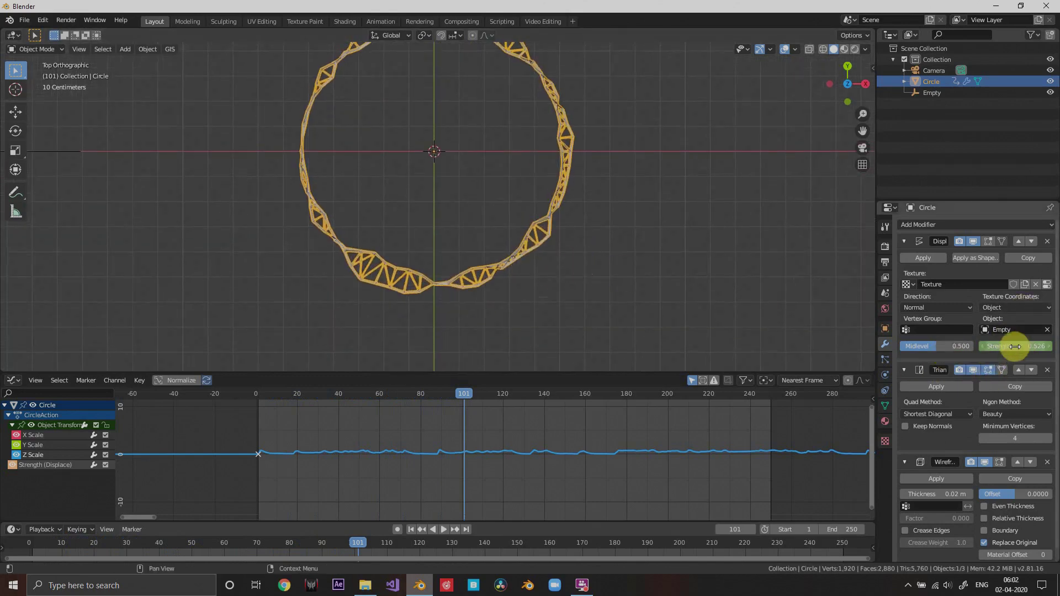
# Open the Displace modifier's Clouds texture and insert a keyframe on its Size at frame 101
pyautogui.click(1047, 285)
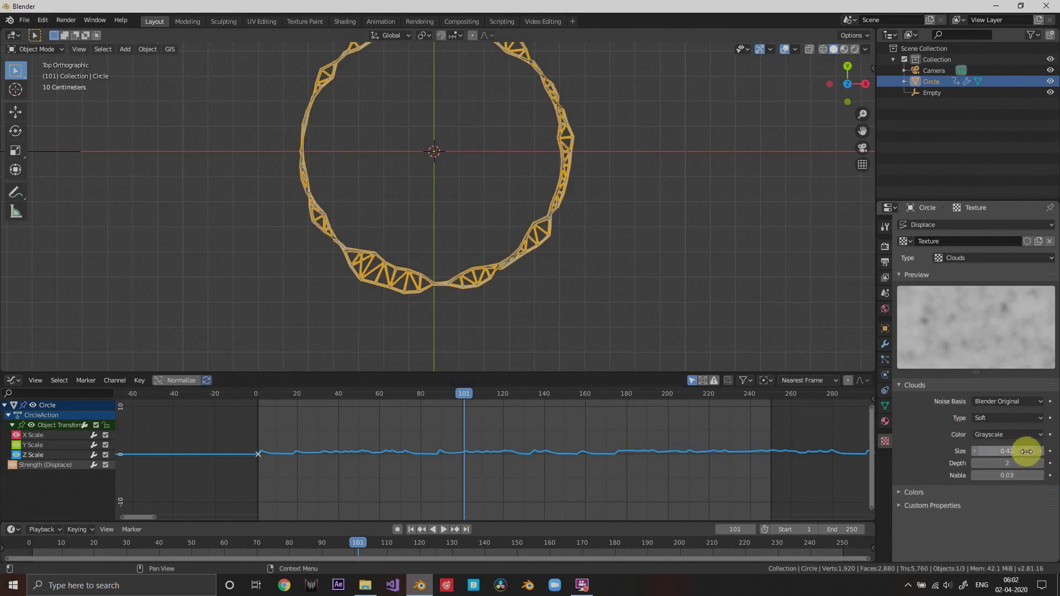
pyautogui.press('i')
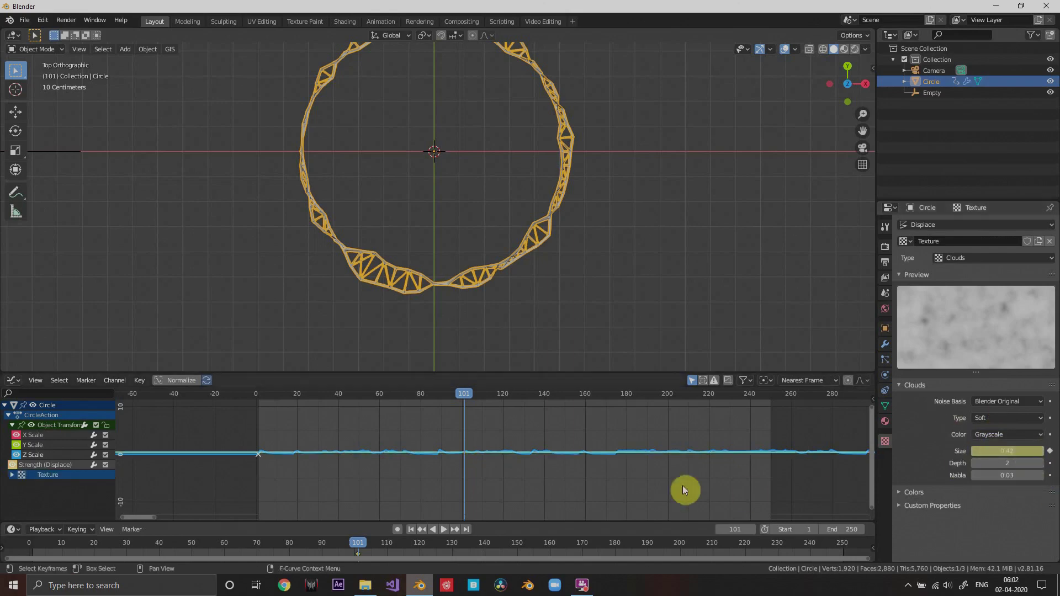
# Return to frame 1 and bake Simmering.mp3 onto the texture's Noise Size F-curve with the default settings
pyautogui.click(411, 529)
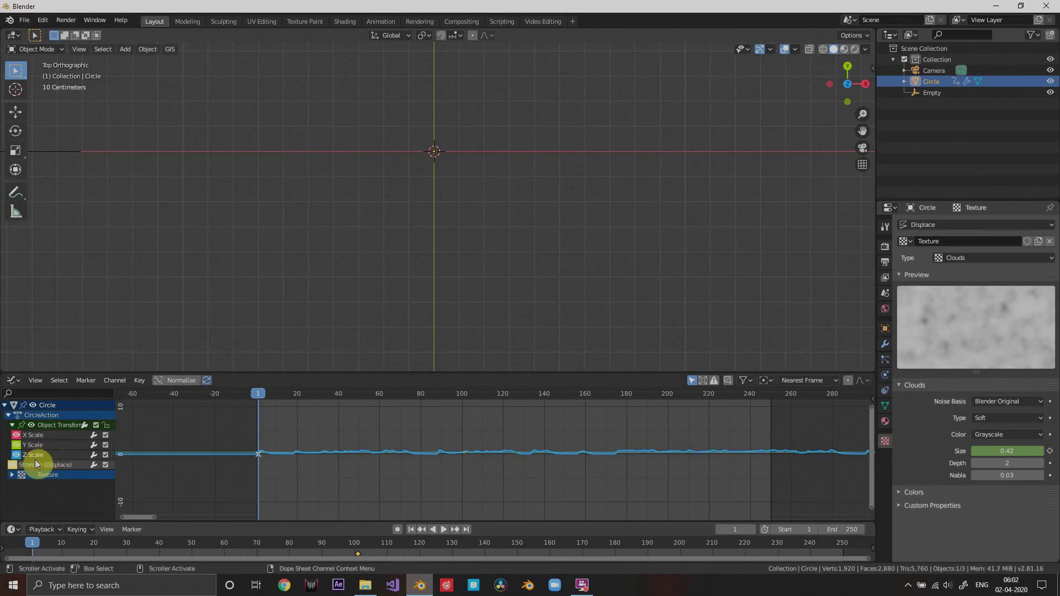
pyautogui.click(9, 416)
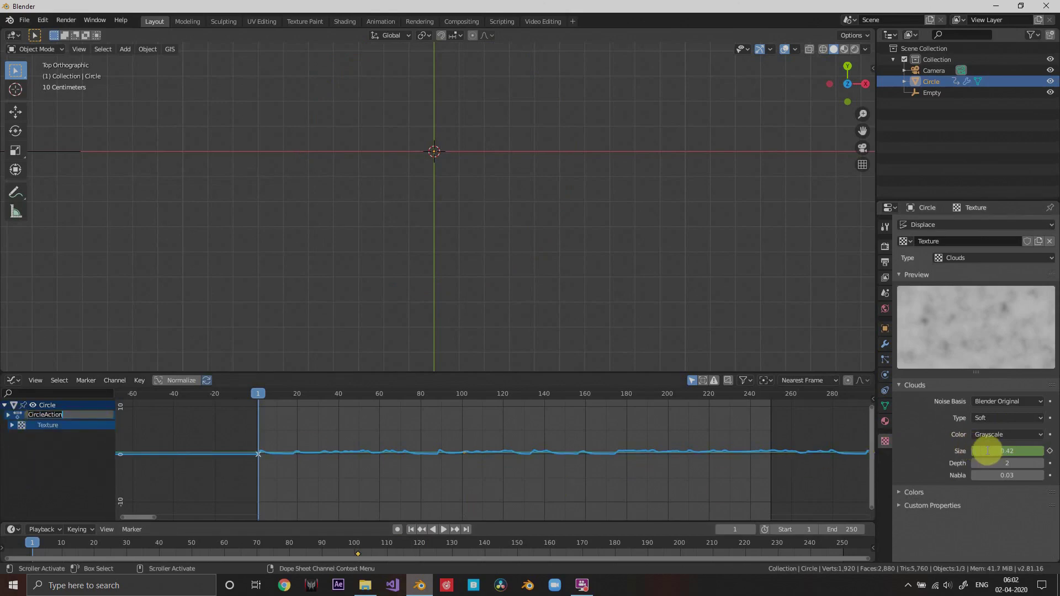
pyautogui.scroll(5, 245, 462)
pyautogui.moveTo(245, 451); pyautogui.dragTo(317, 451, button='middle')
pyautogui.click(12, 426)
pyautogui.click(28, 436)
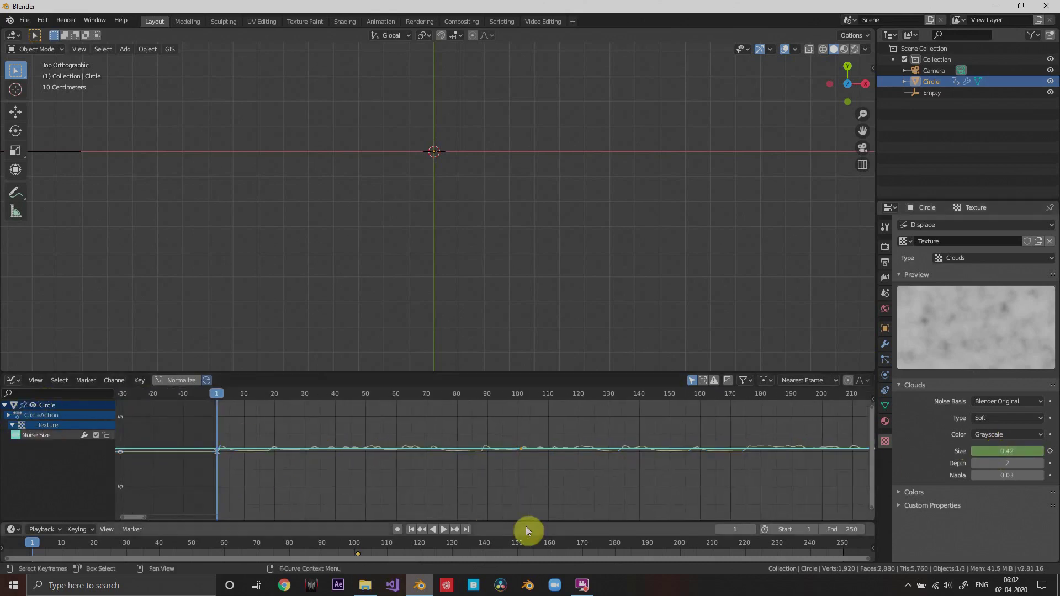
pyautogui.scroll(-1, 578, 484)
pyautogui.click(139, 380)
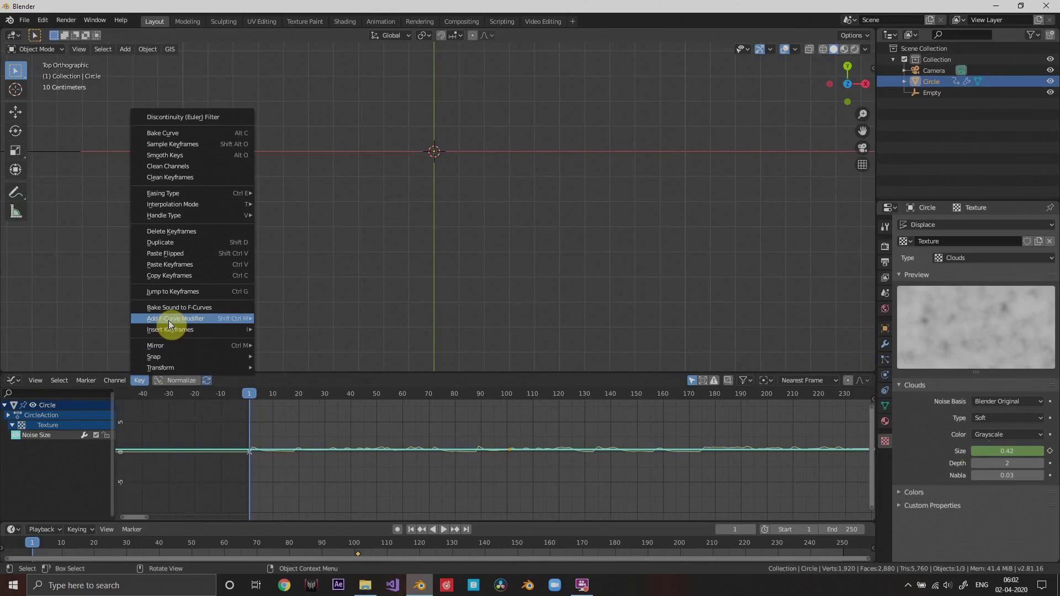
pyautogui.click(179, 308)
pyautogui.scroll(-2, 506, 331)
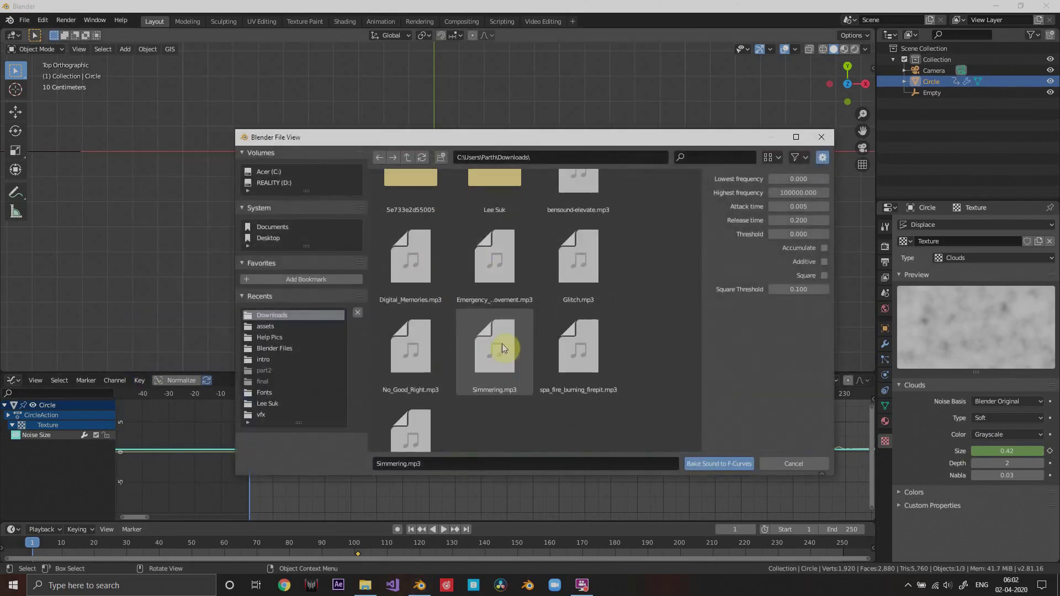
pyautogui.doubleClick(475, 360)
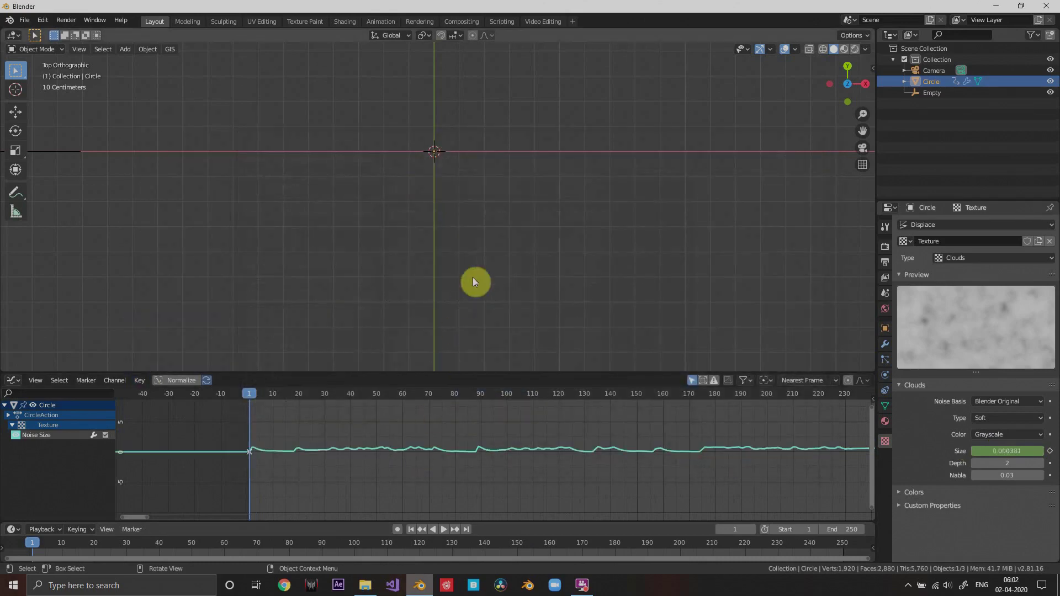
# Play the animation, scrub to frame 89, and examine the ring's wireframe detail and the Noise Size curve at that peak
pyautogui.press('space')
pyautogui.scroll(-1, 538, 283)
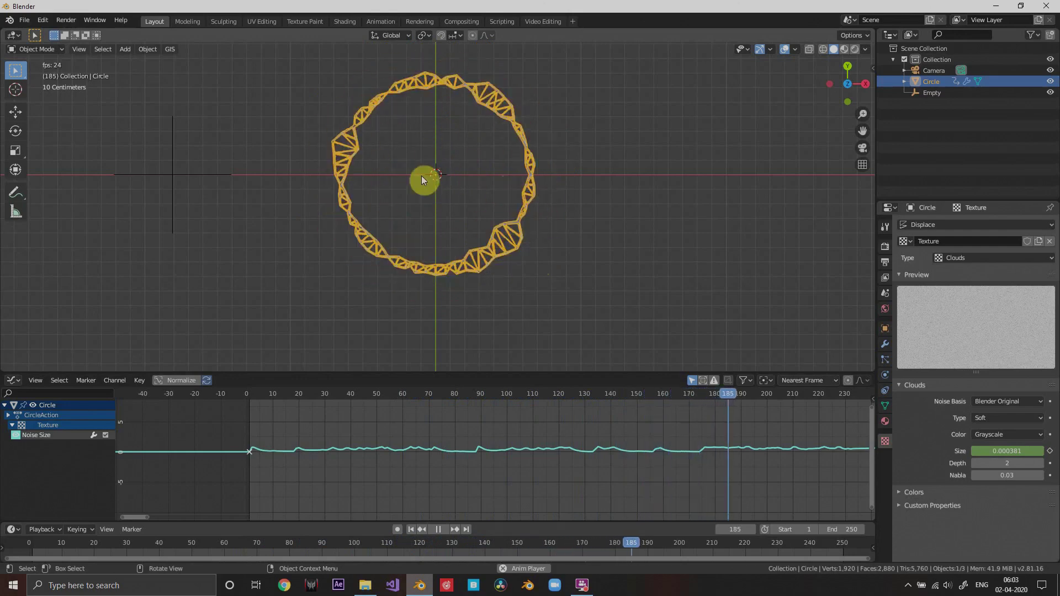
pyautogui.moveTo(487, 393); pyautogui.dragTo(478, 394)
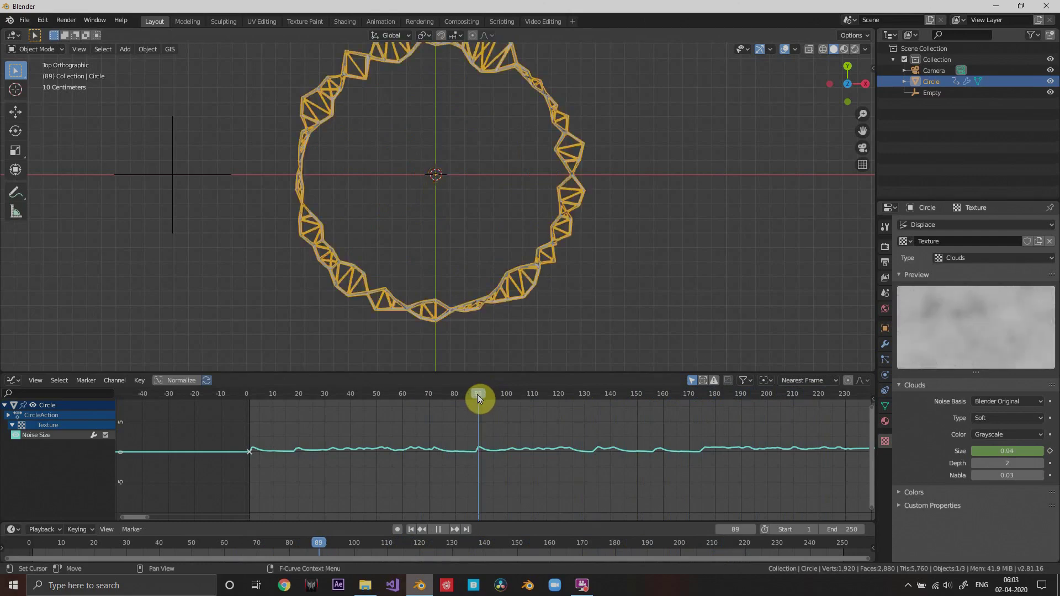
pyautogui.scroll(-2, 534, 193)
pyautogui.moveTo(534, 196); pyautogui.dragTo(560, 265, button='middle')
pyautogui.press('KP_7')
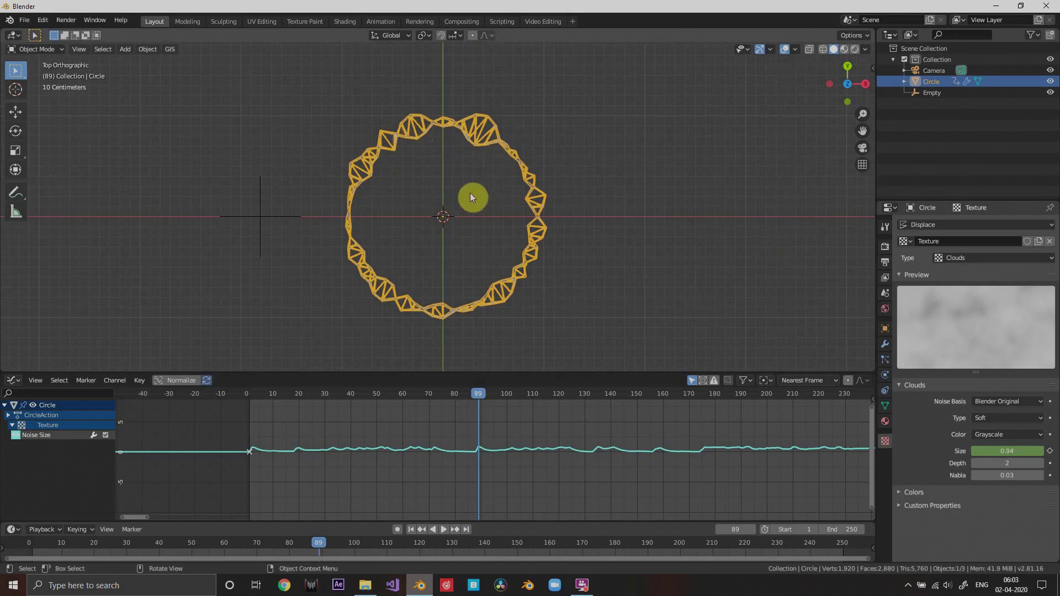
pyautogui.scroll(5, 475, 166)
pyautogui.scroll(2, 485, 446)
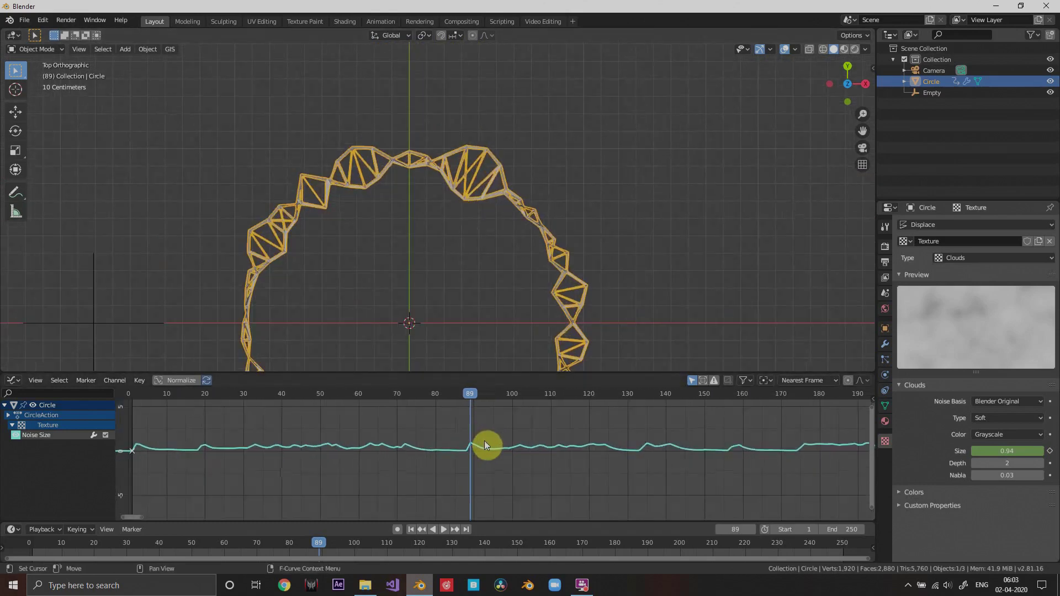
pyautogui.scroll(2, 485, 441)
pyautogui.scroll(4, 495, 223)
pyautogui.scroll(-1, 495, 224)
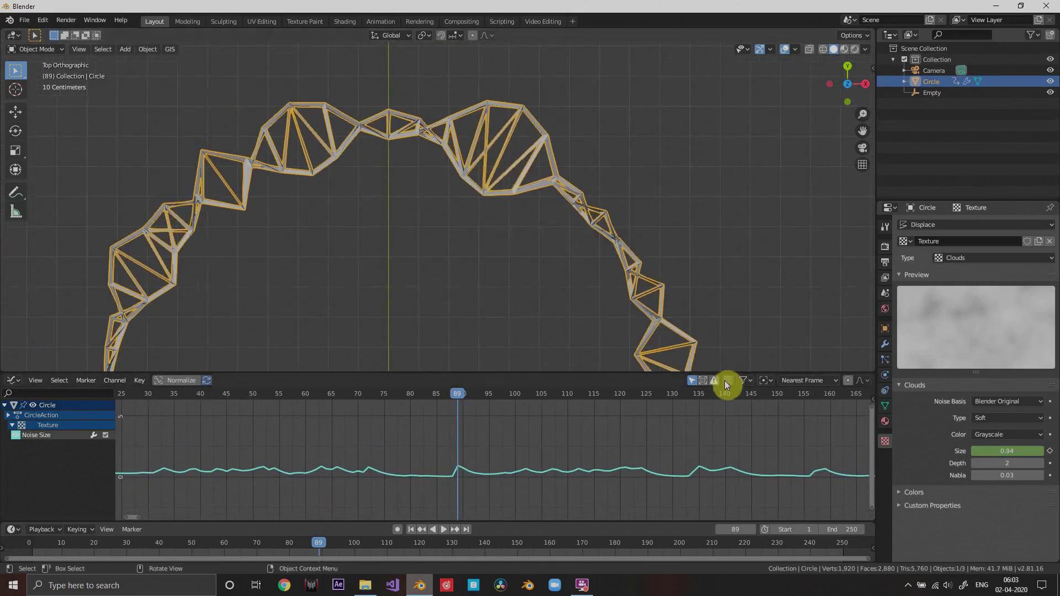
# Scrub the playback to frame 94 and examine the ring and its texture from the top view at that noise size
pyautogui.press('space')
pyautogui.moveTo(457, 395); pyautogui.dragTo(475, 403)
pyautogui.press('space')
pyautogui.scroll(-2, 528, 263)
pyautogui.keyDown('shift'); pyautogui.moveTo(529, 260); pyautogui.dragTo(532, 207, button='middle'); pyautogui.keyUp('shift')
pyautogui.scroll(4, 533, 207)
pyautogui.click(483, 396)
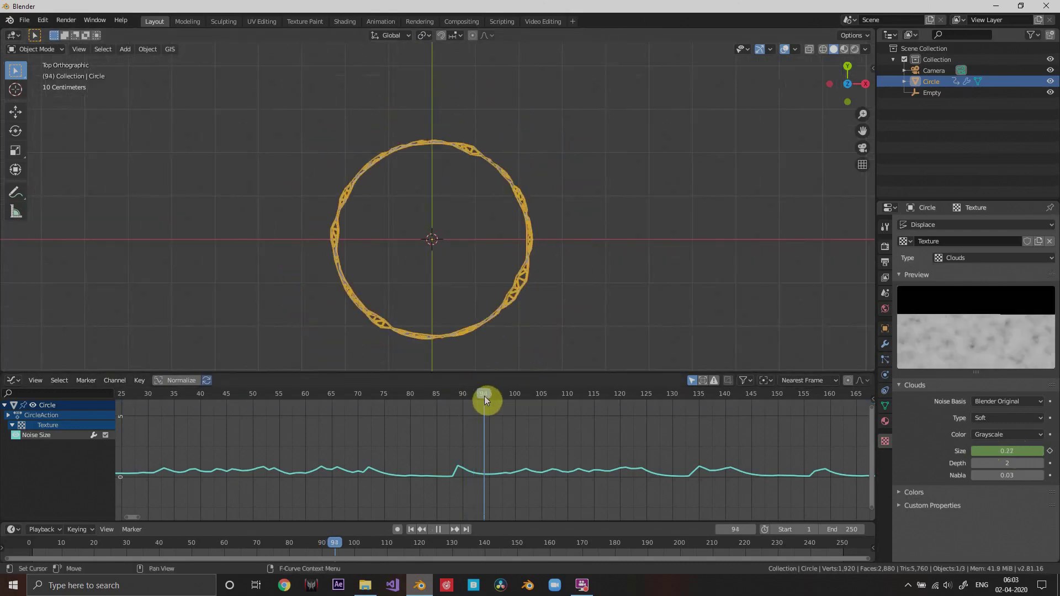
pyautogui.scroll(5, 610, 292)
pyautogui.keyDown('shift'); pyautogui.moveTo(635, 279); pyautogui.dragTo(529, 246, button='middle'); pyautogui.keyUp('shift')
pyautogui.scroll(-1, 660, 327)
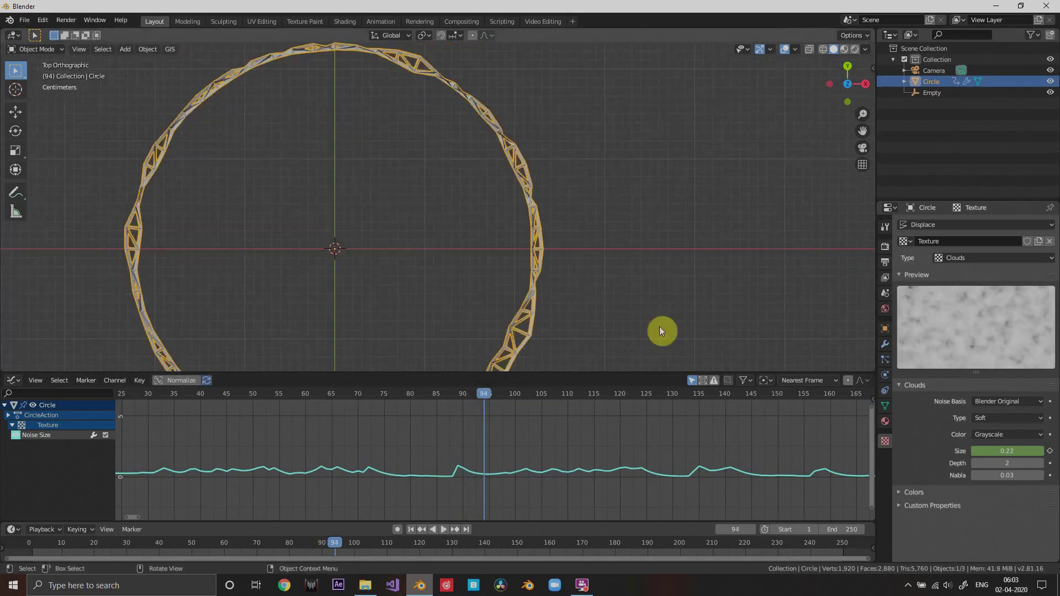
pyautogui.scroll(-1, 510, 291)
pyautogui.scroll(-3, 510, 290)
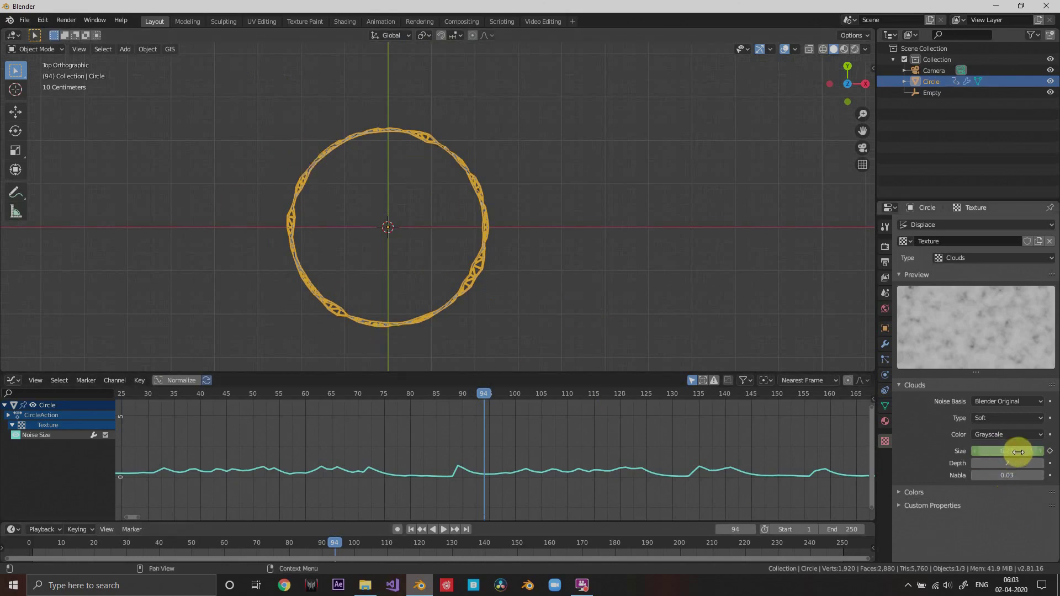
pyautogui.scroll(-2, 409, 218)
pyautogui.keyDown('shift'); pyautogui.moveTo(427, 226); pyautogui.dragTo(459, 234, button='middle'); pyautogui.keyUp('shift')
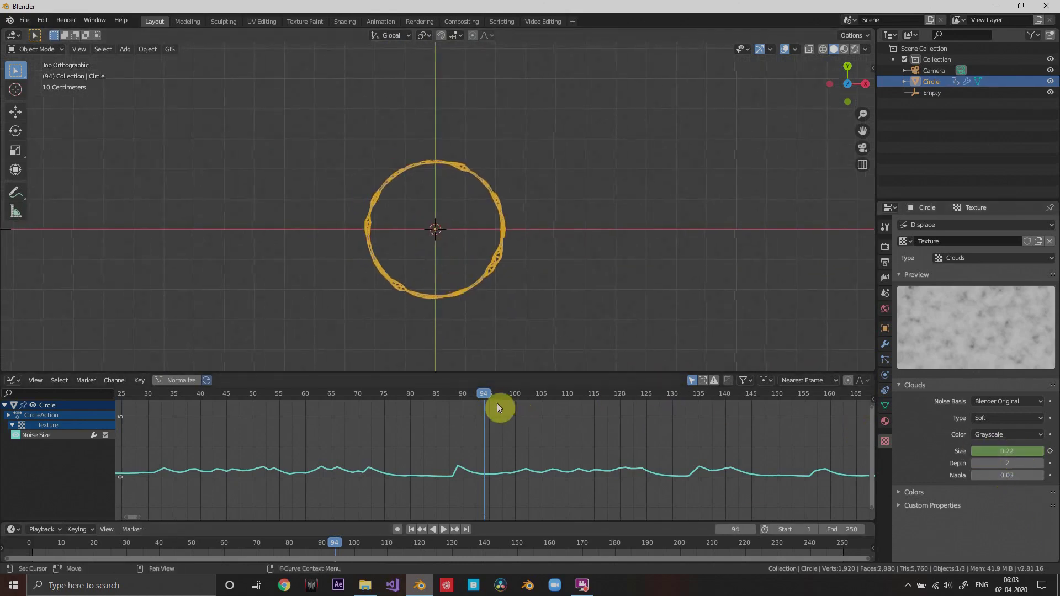
# Replay the animation from frame 1 and check the Video Editing workspace before returning to the Layout workspace
pyautogui.moveTo(484, 393); pyautogui.dragTo(473, 395)
pyautogui.click(410, 529)
pyautogui.press('space')
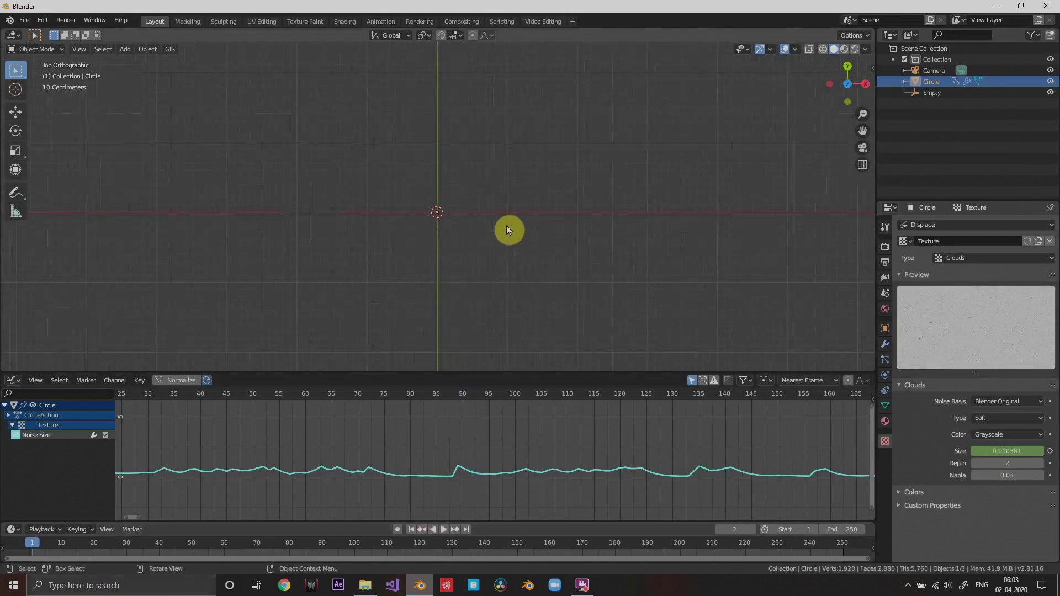
pyautogui.click(543, 22)
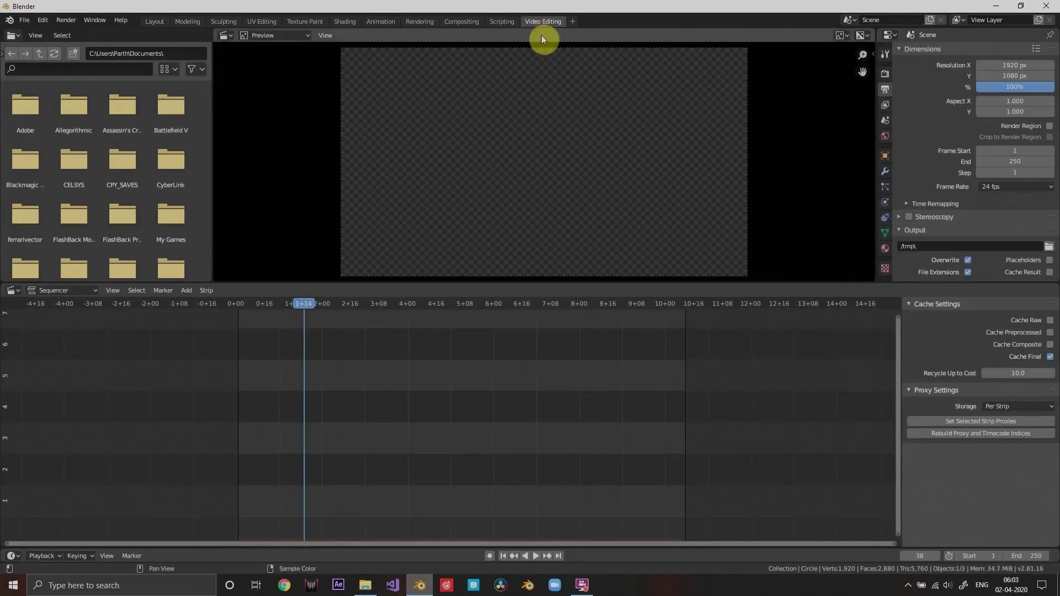
pyautogui.click(153, 21)
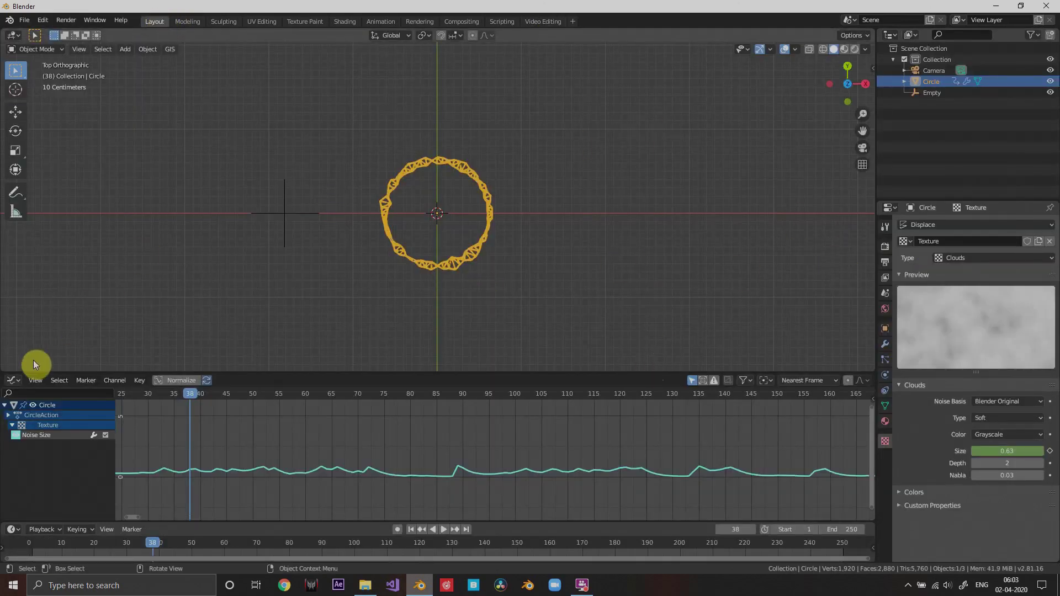
# Close the Graph Editor area and give the ring a new material with an Emission surface
pyautogui.moveTo(4, 369); pyautogui.dragTo(15, 414)
pyautogui.click(883, 424)
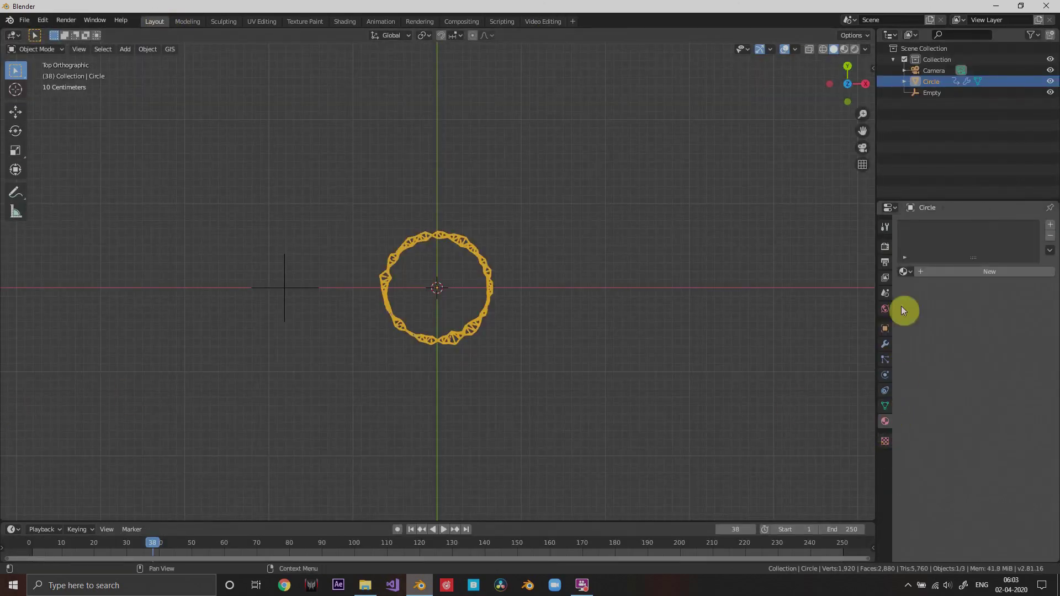
pyautogui.click(994, 271)
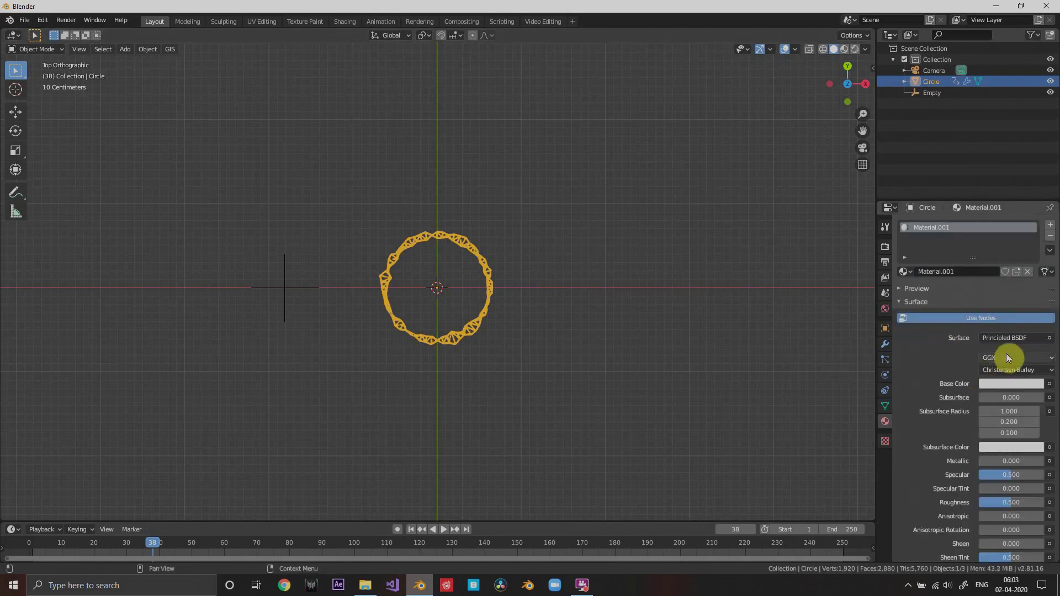
pyautogui.click(1026, 337)
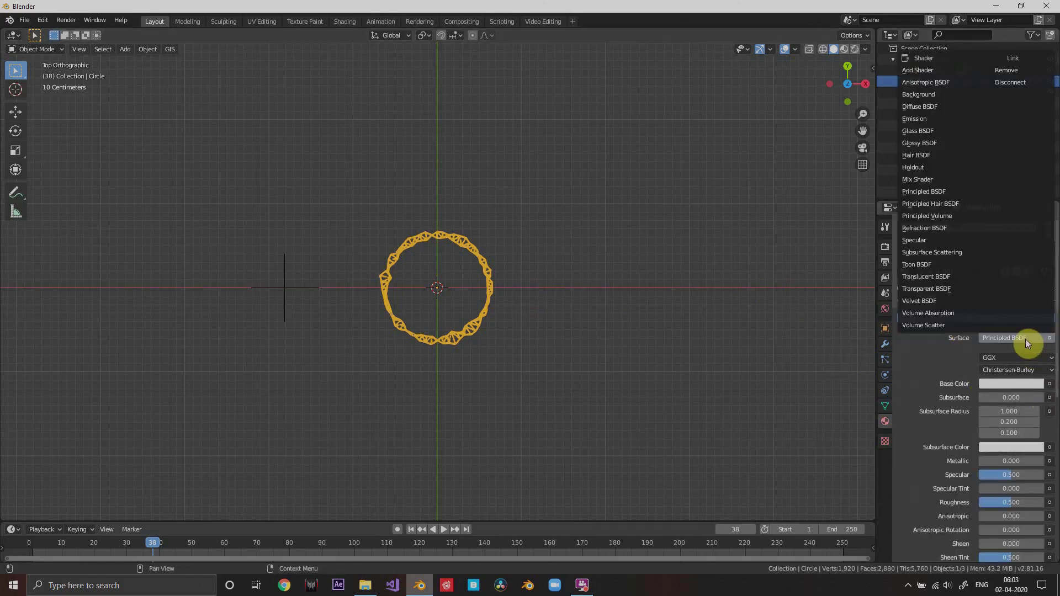
pyautogui.click(935, 123)
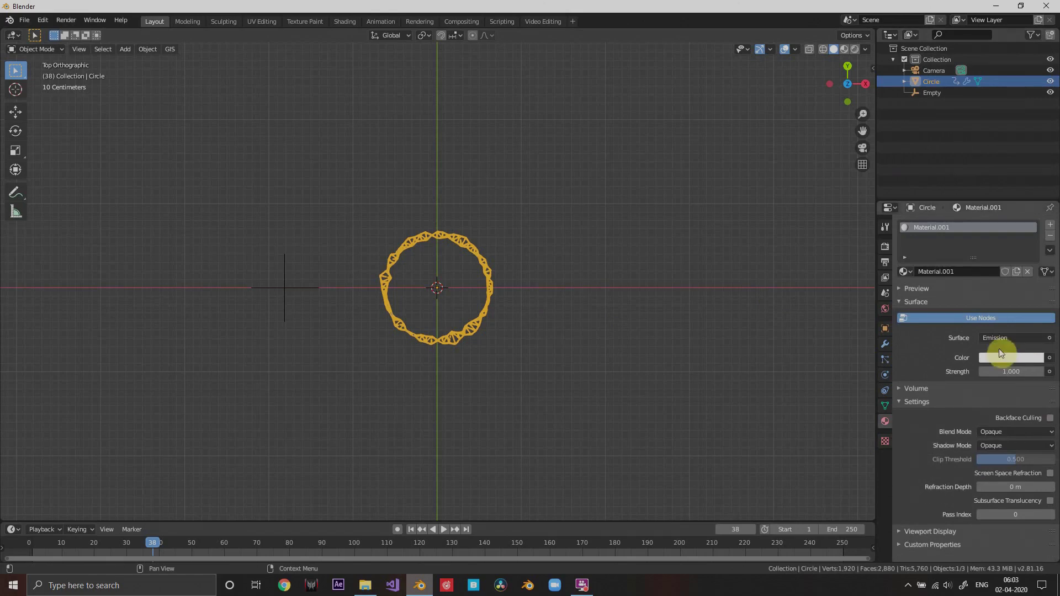
# Switch the viewport to rendered shading and check the Eevee Bloom setting for the ring's glow
pyautogui.click(855, 49)
pyautogui.moveTo(574, 241); pyautogui.dragTo(559, 266, button='middle')
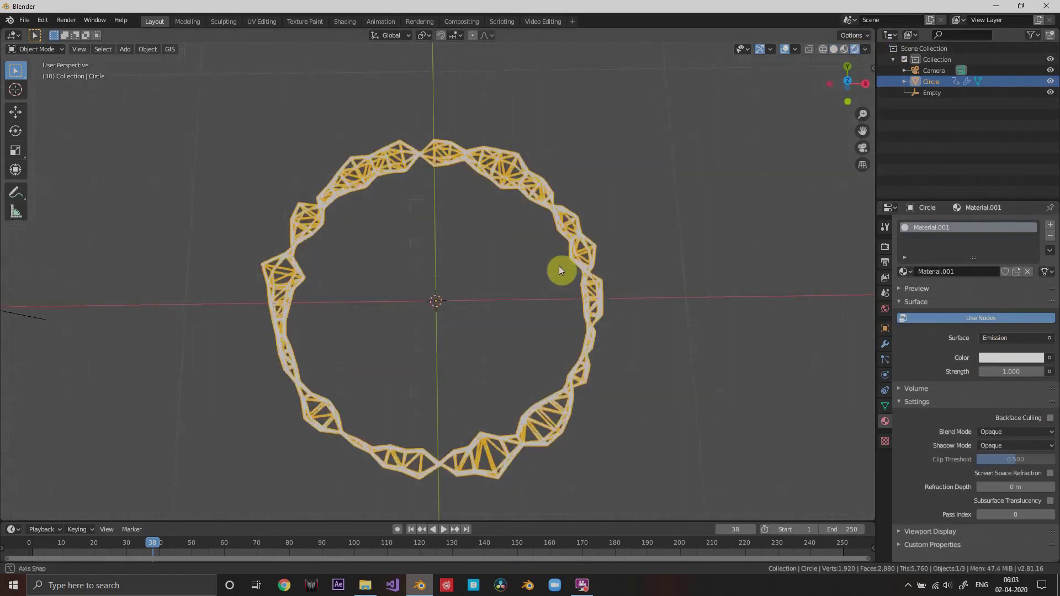
pyautogui.click(885, 246)
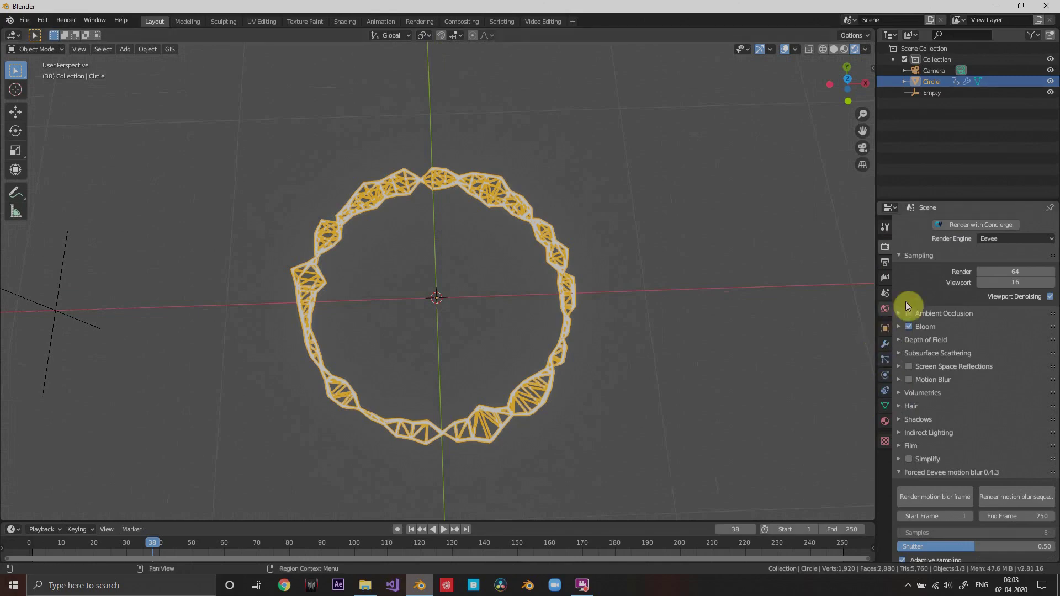
# Darken the world background colour to black
pyautogui.click(886, 422)
pyautogui.click(885, 345)
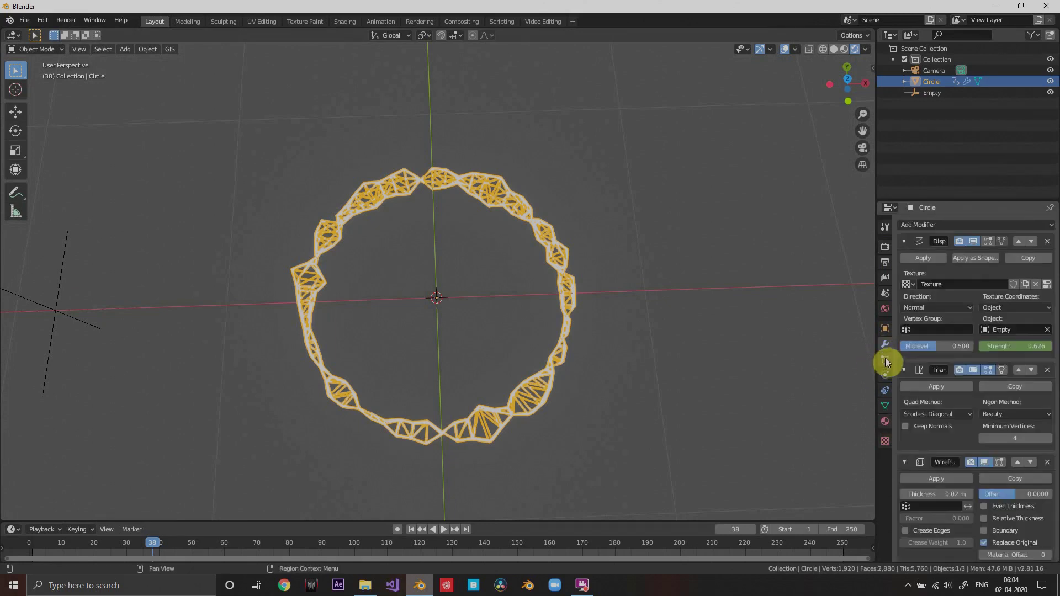
pyautogui.click(886, 309)
pyautogui.click(993, 298)
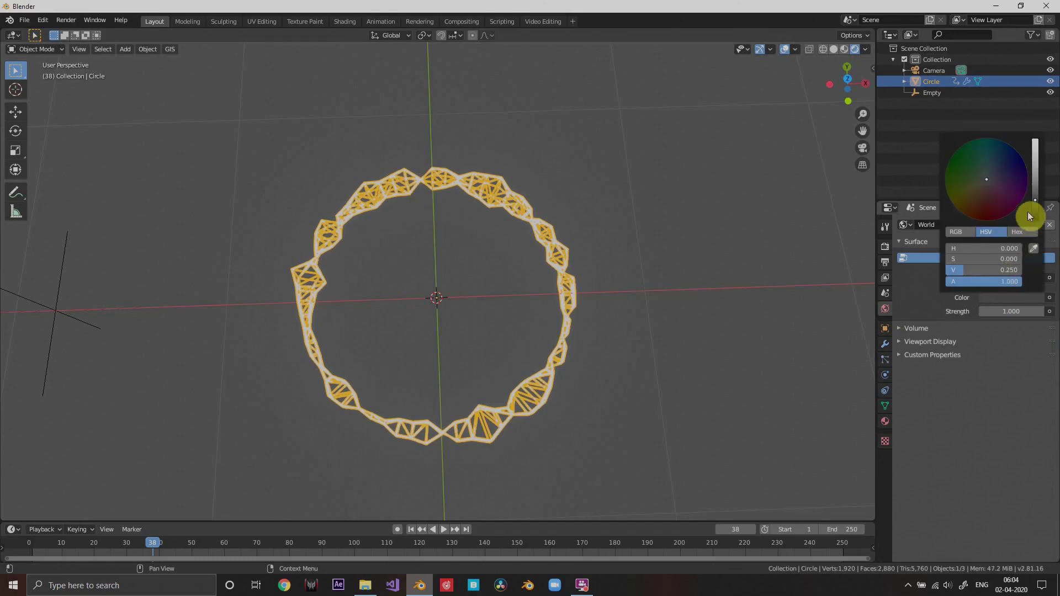
pyautogui.moveTo(1034, 201)
pyautogui.mouseDown()
pyautogui.moveTo(1034, 190)
pyautogui.moveTo(1034, 221)
pyautogui.mouseUp()
# Raise the ring material's emission strength to 4.4, viewing the ring from the top
pyautogui.scroll(-4, 645, 266)
pyautogui.press('KP_7')
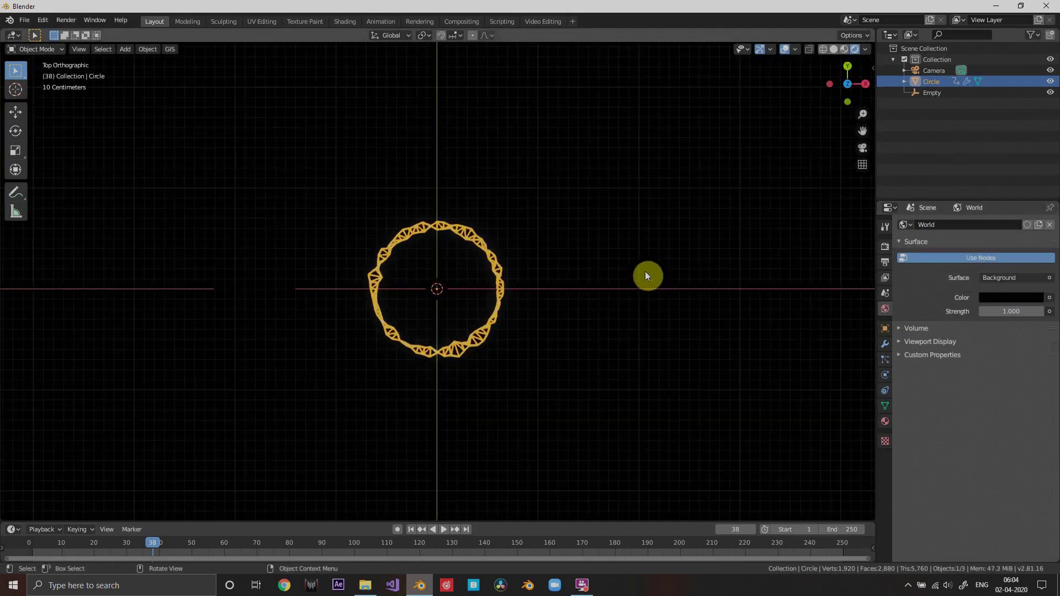
pyautogui.scroll(4, 552, 298)
pyautogui.click(885, 246)
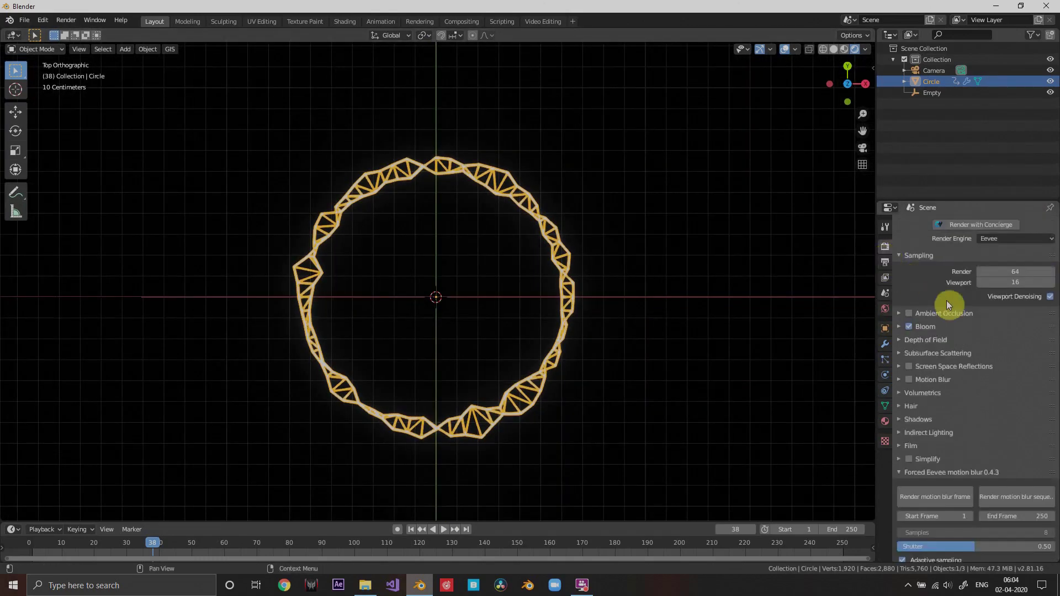
pyautogui.click(885, 421)
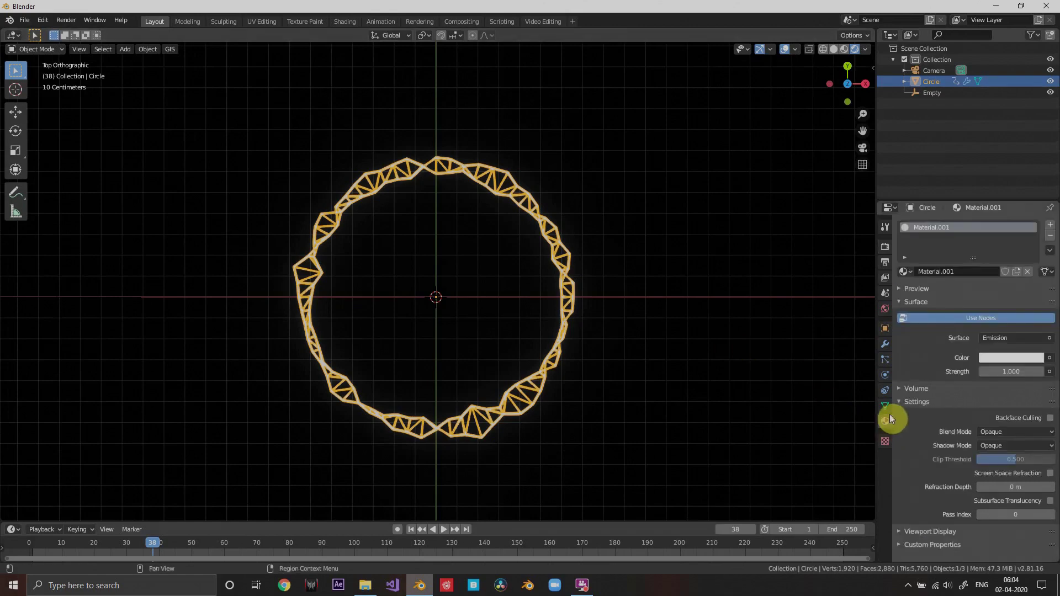
pyautogui.moveTo(1006, 371)
pyautogui.mouseDown()
pyautogui.moveTo(1033, 371)
pyautogui.moveTo(1016, 371)
pyautogui.mouseUp()
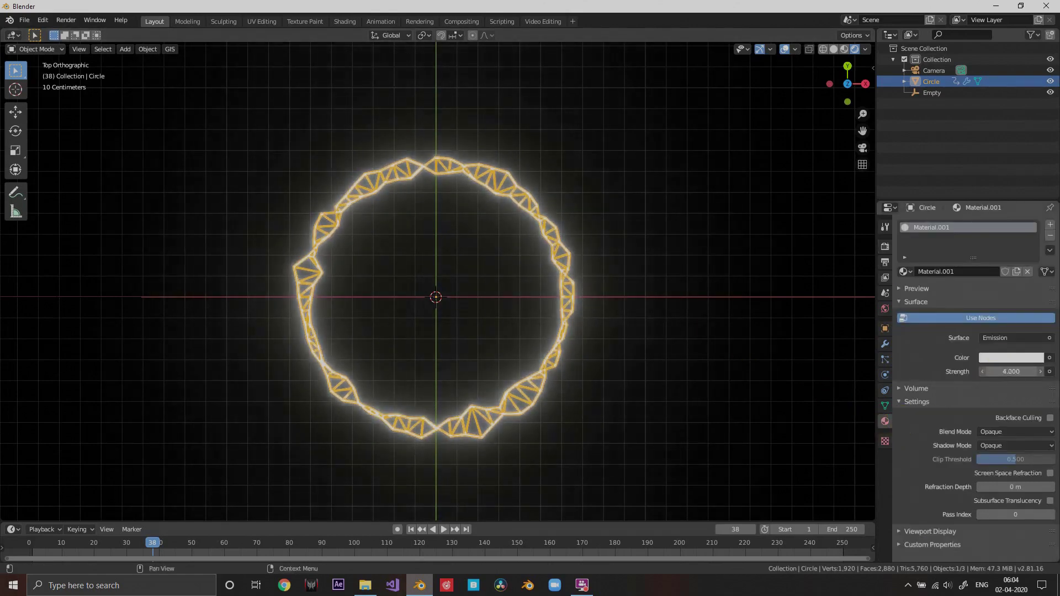
# Hide the viewport overlays and play the animation to frame 65 to preview the glowing ring
pyautogui.click(784, 49)
pyautogui.press('space')
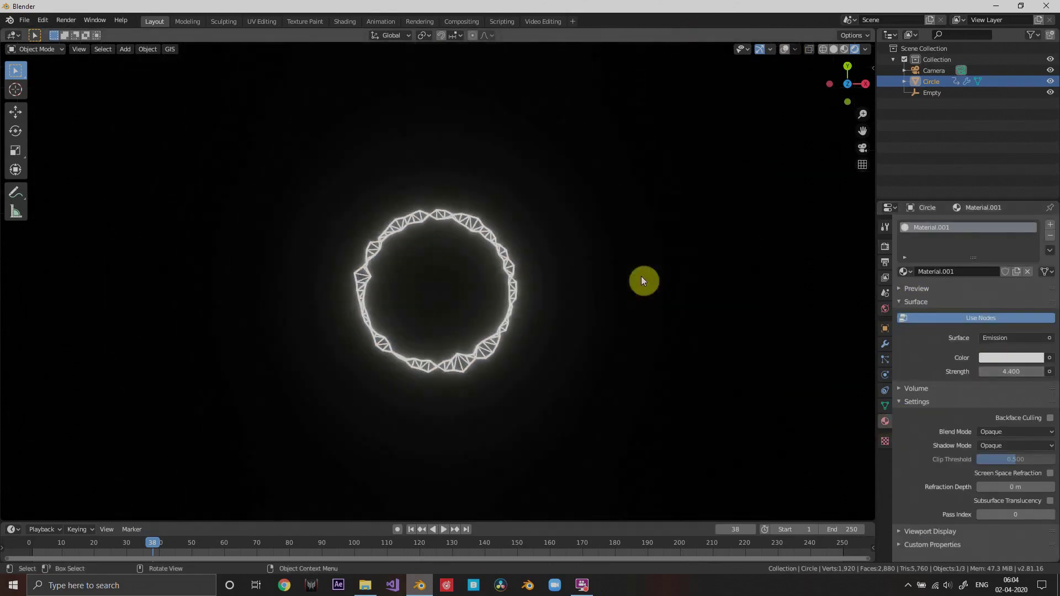
pyautogui.press('space')
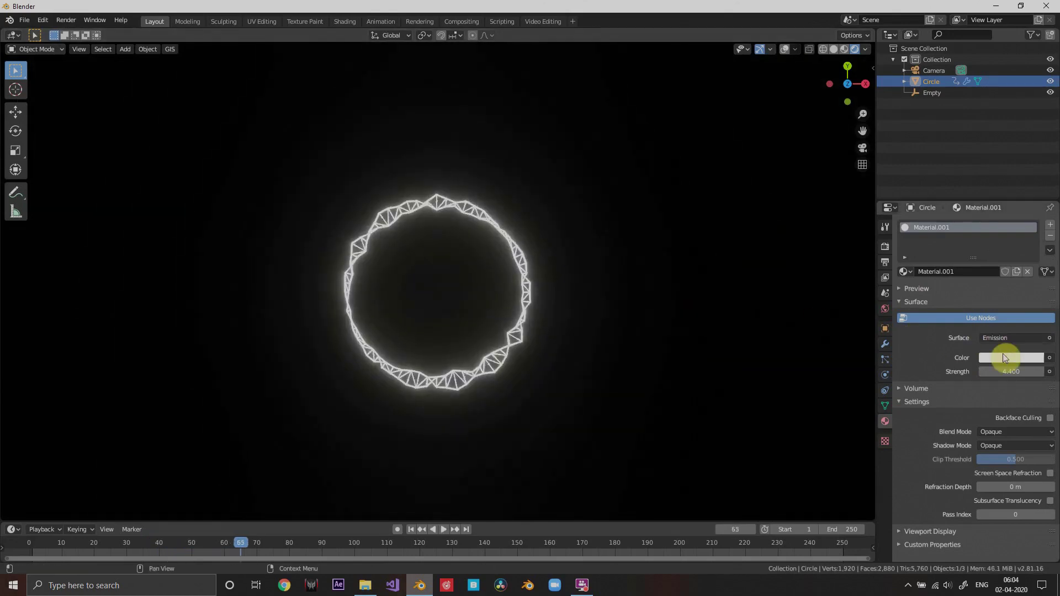
# Change the ring's emission colour to light blue and preview it in playback
pyautogui.click(1004, 357)
pyautogui.click(995, 230)
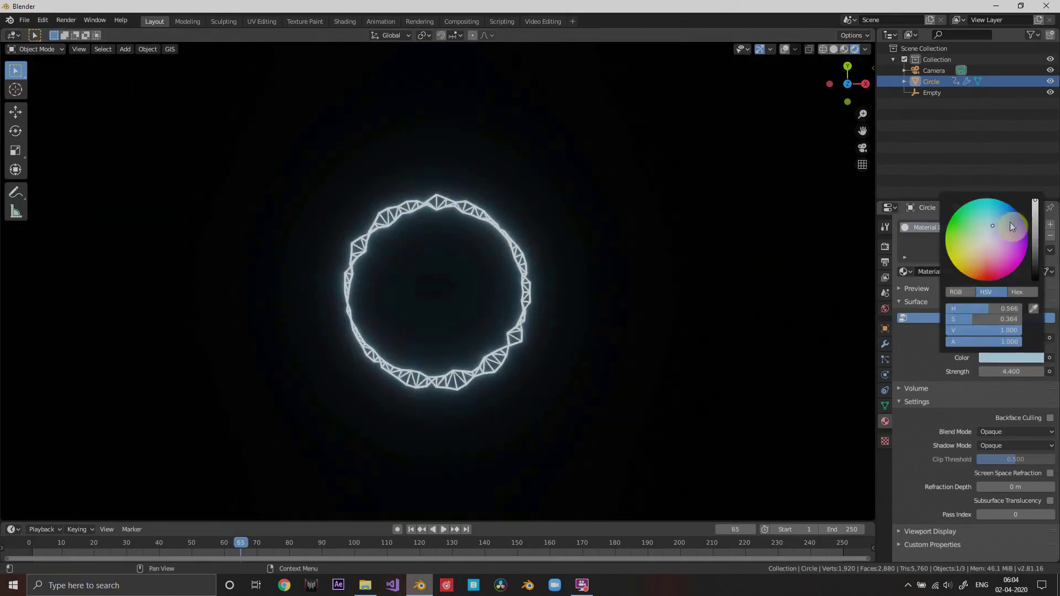
pyautogui.press('space')
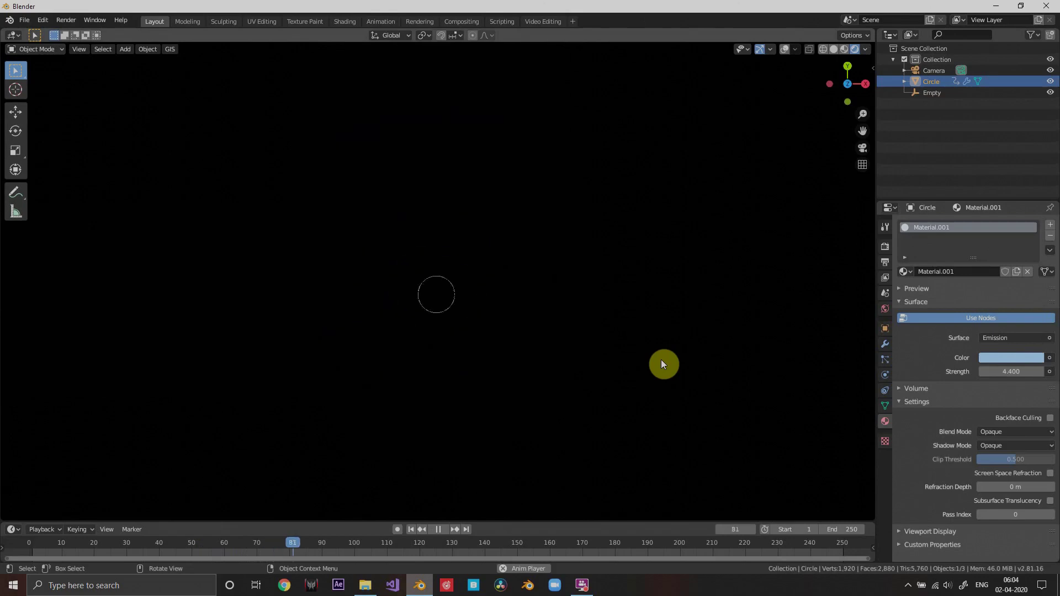
pyautogui.press('space')
# Play the animation from an angled perspective to frame 207 and examine the glowing wireframe ring from several sides
pyautogui.moveTo(653, 367); pyautogui.dragTo(604, 329, button='middle')
pyautogui.press('space')
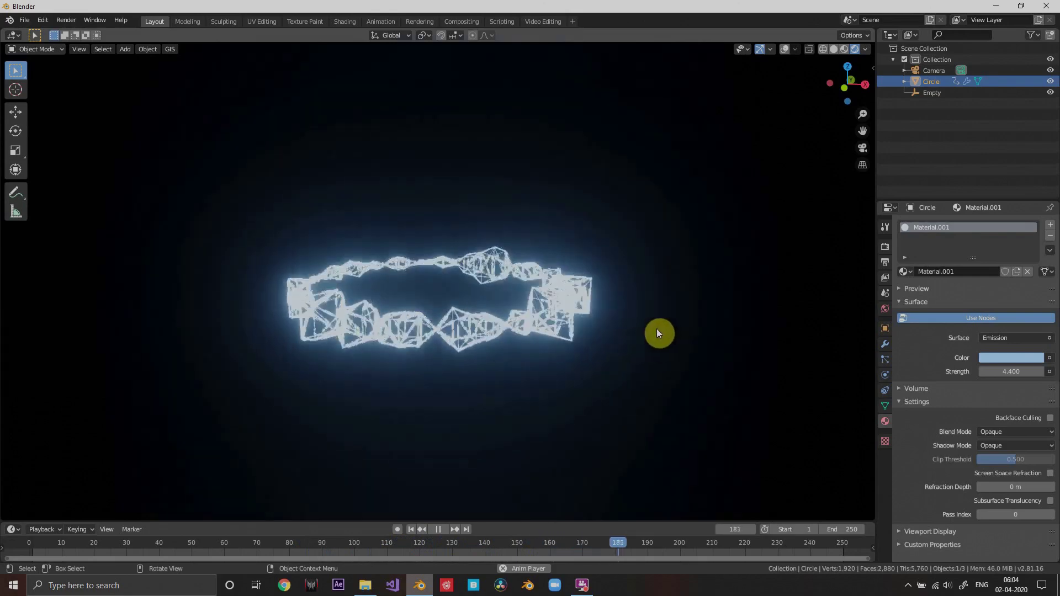
pyautogui.press('space')
pyautogui.moveTo(486, 318); pyautogui.dragTo(531, 371, button='middle')
pyautogui.scroll(5, 547, 373)
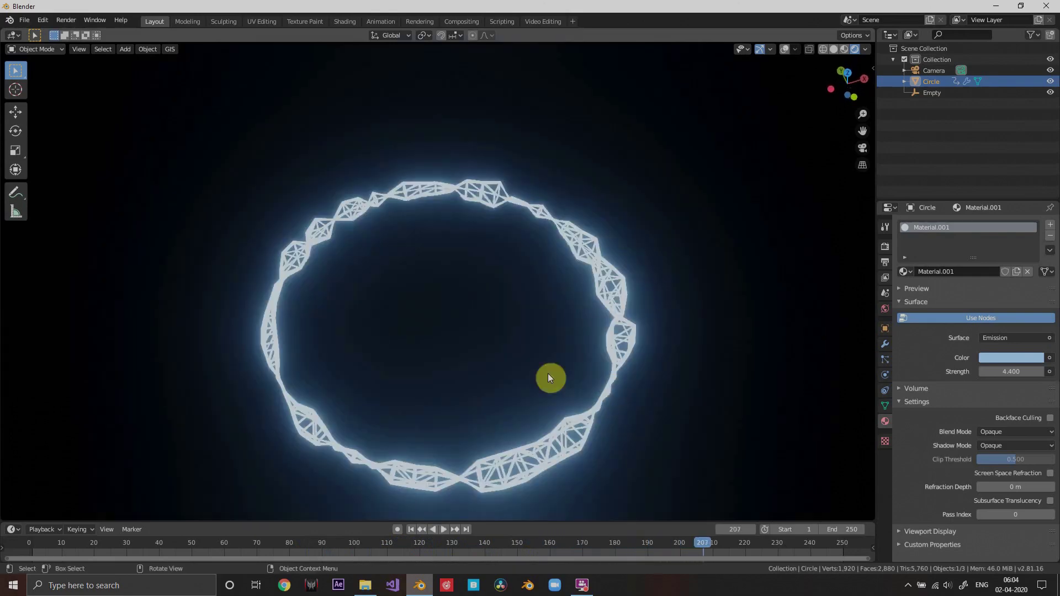
pyautogui.moveTo(610, 390); pyautogui.dragTo(569, 323, button='middle')
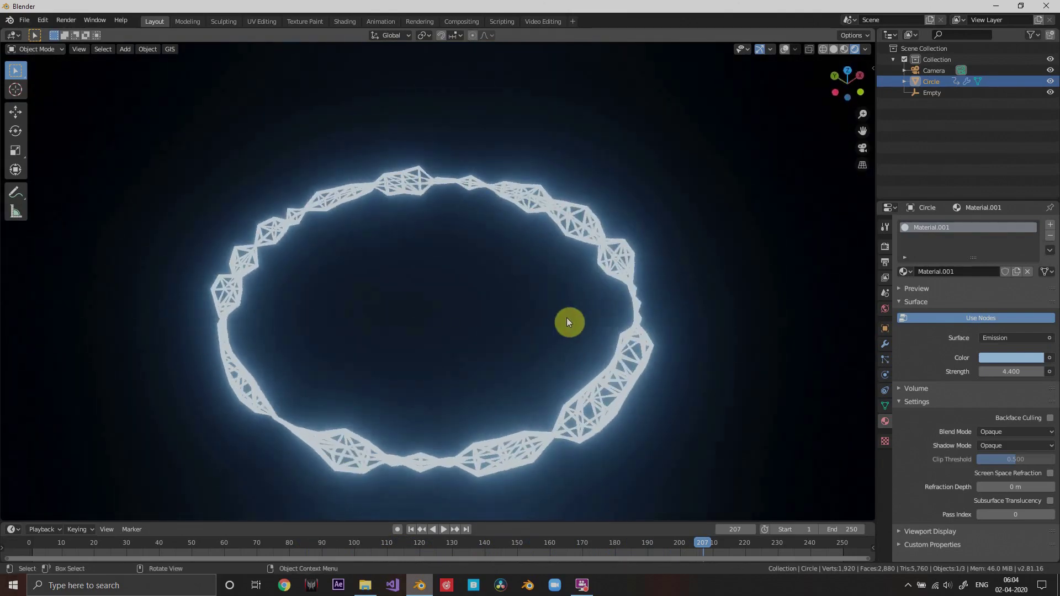